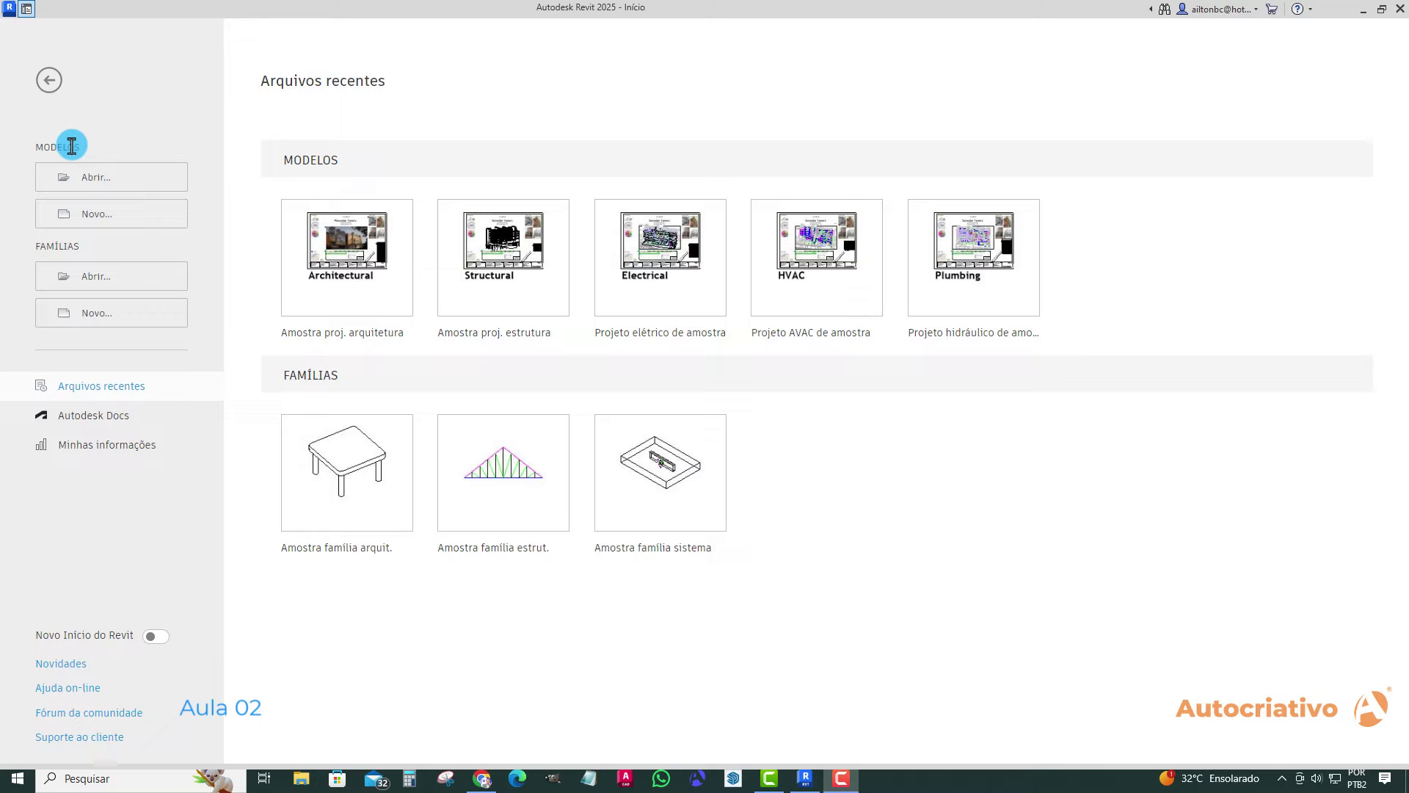
# - Examine the dialog for opening an existing model and its supported file types, then cancel without opening a file
pyautogui.click(119, 180)
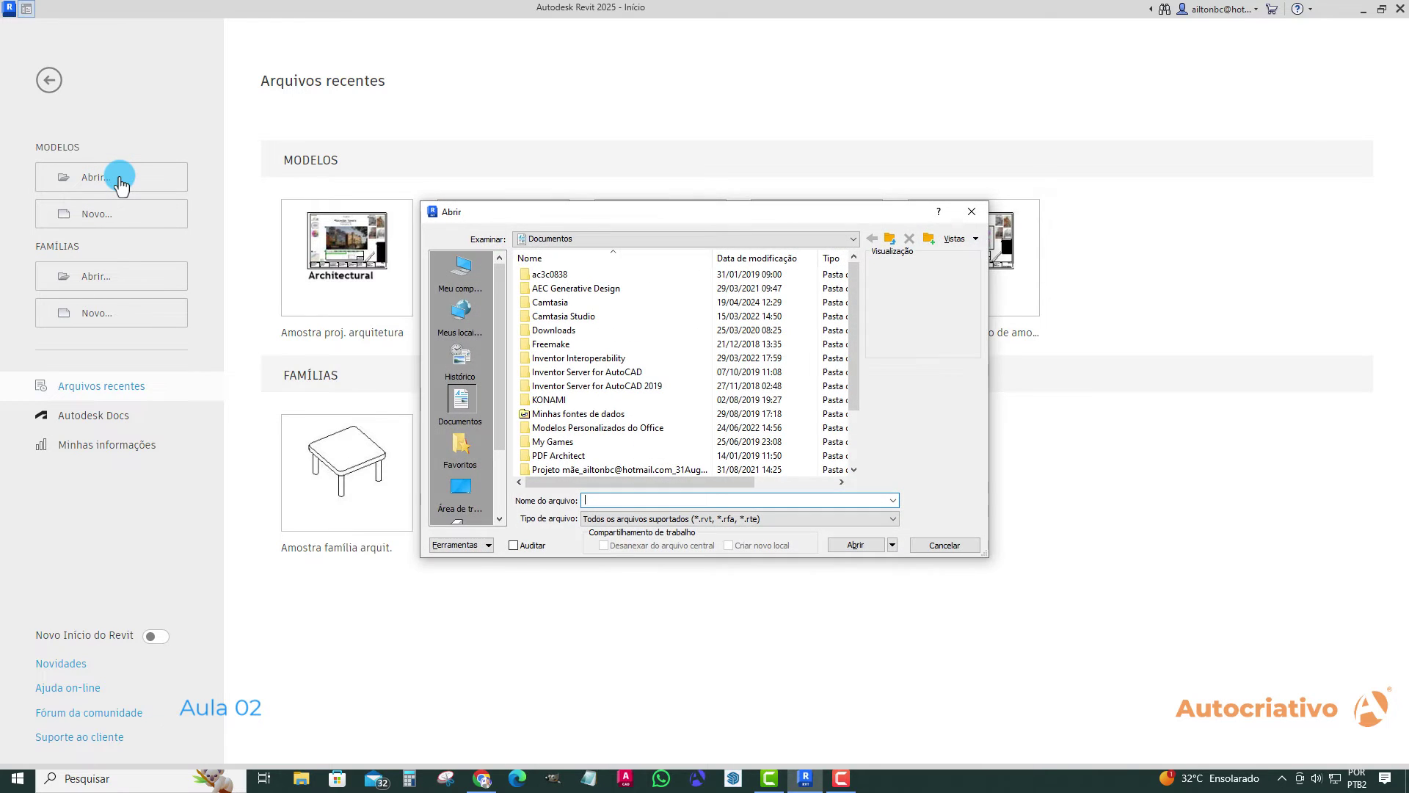
pyautogui.moveTo(633, 210); pyautogui.dragTo(597, 183)
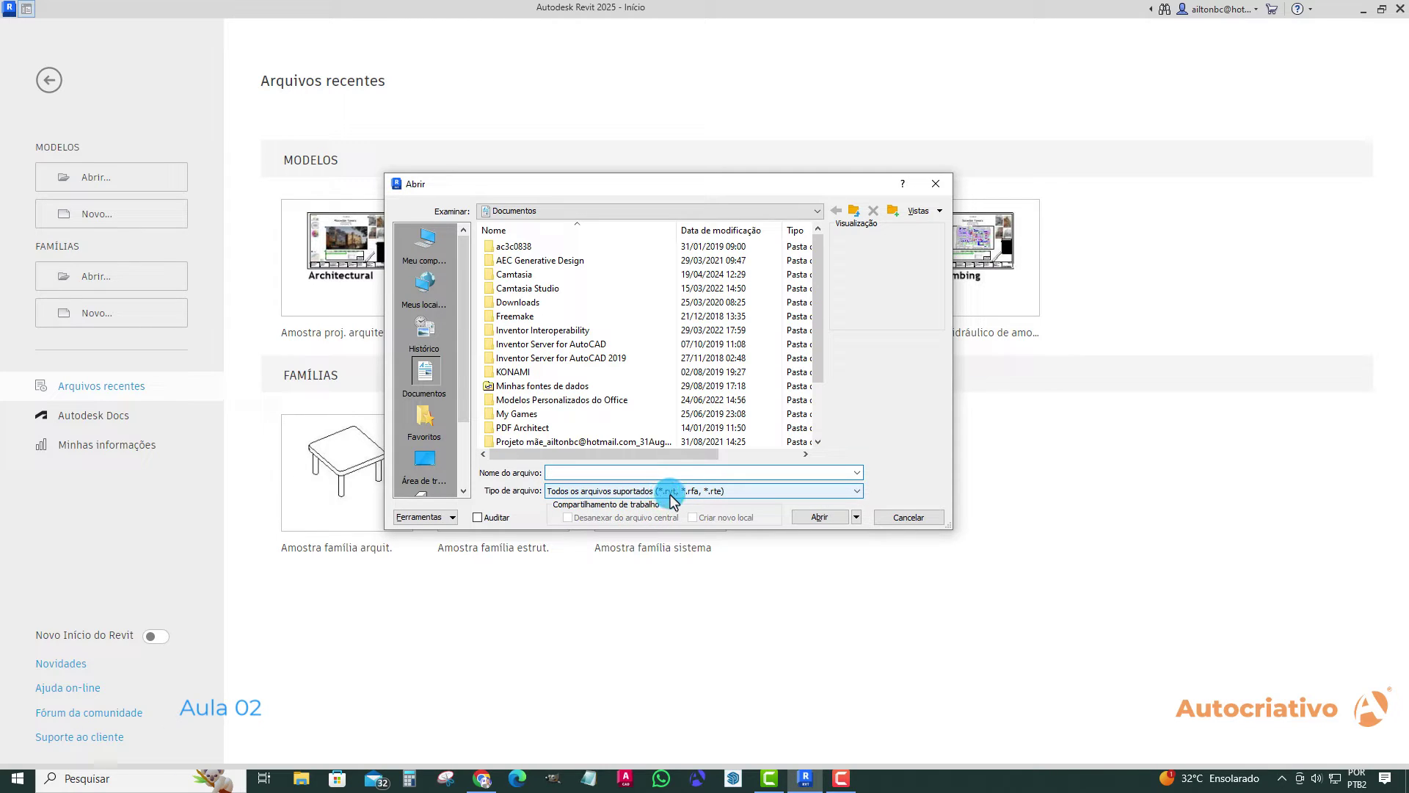
pyautogui.click(903, 519)
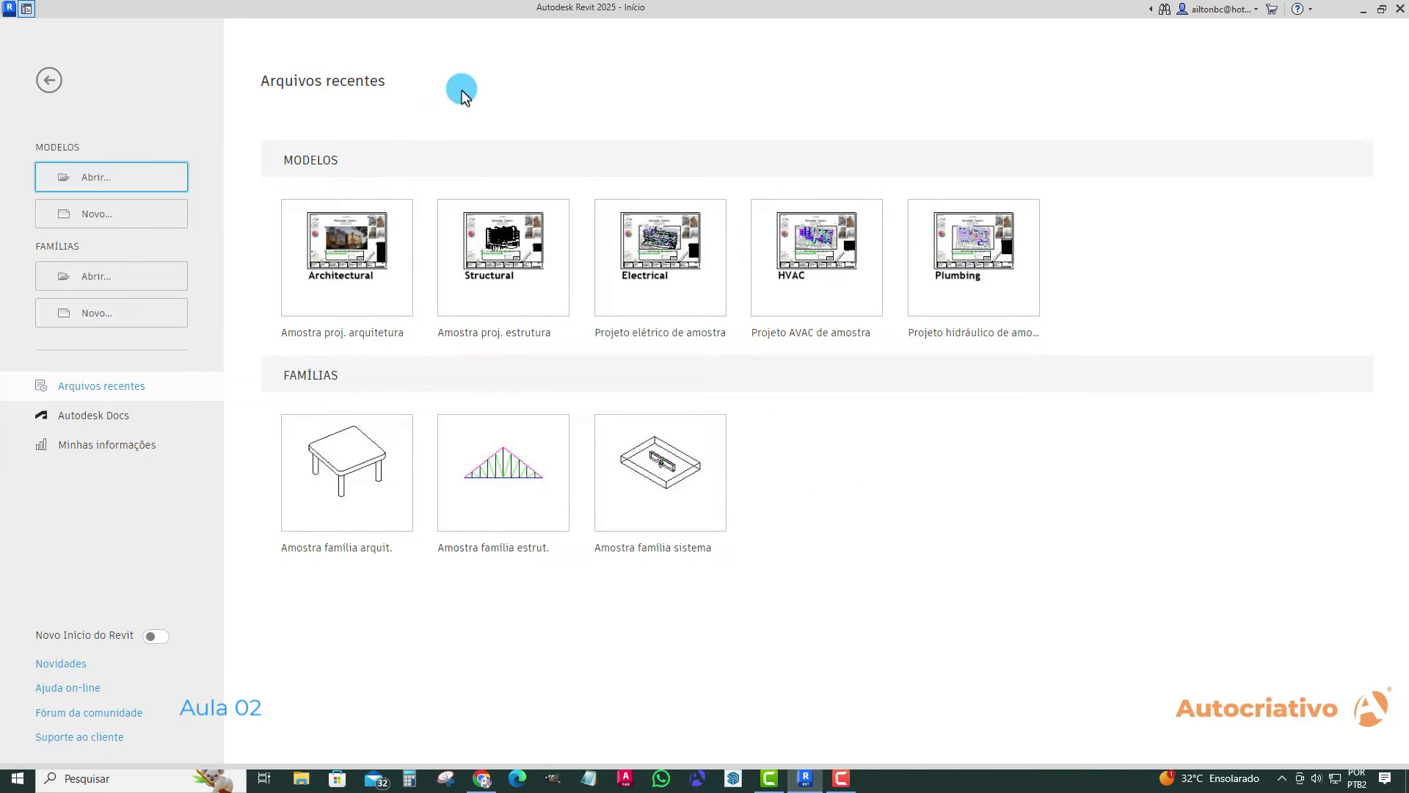
# - Review the template files offered for a new project, then cancel without creating one
pyautogui.click(98, 218)
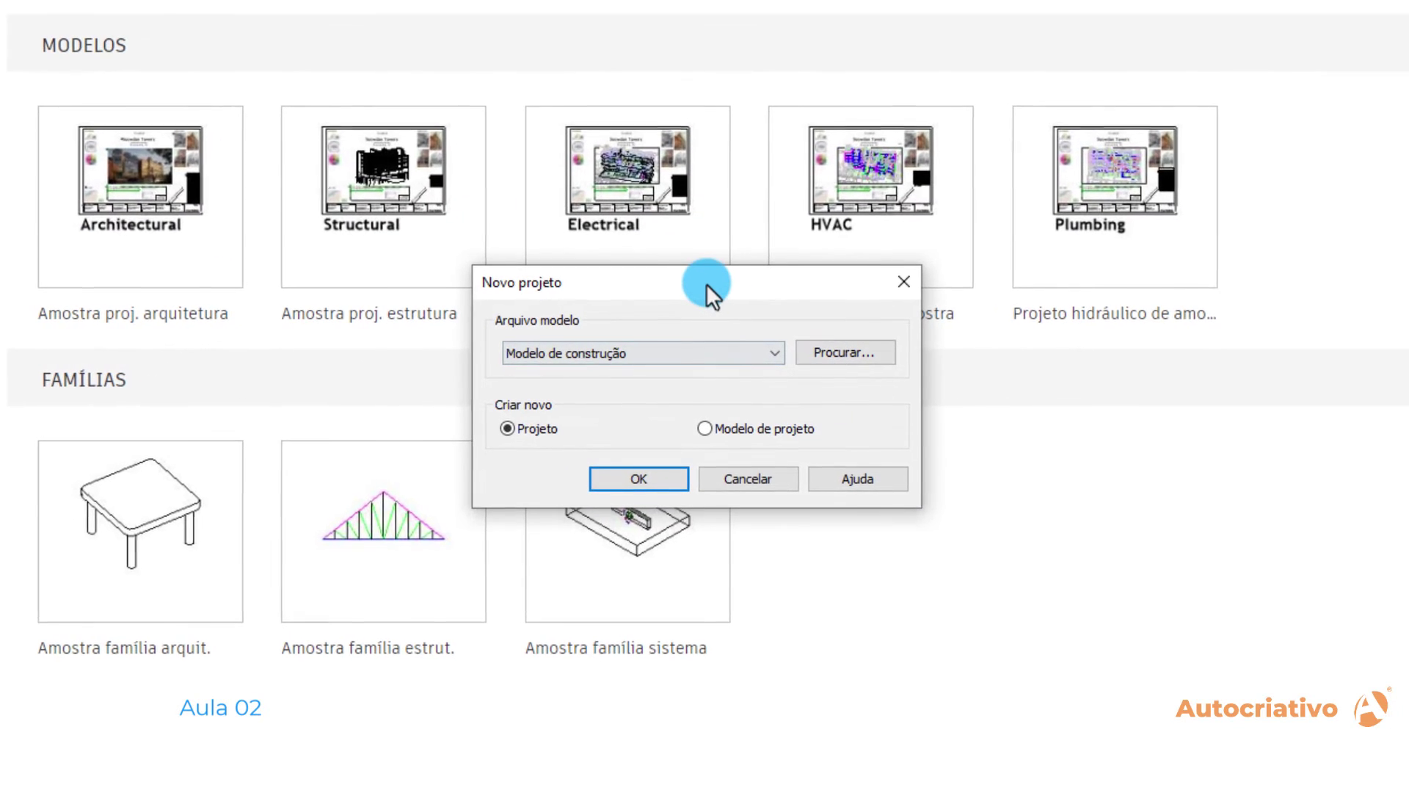
pyautogui.moveTo(712, 314); pyautogui.dragTo(734, 261)
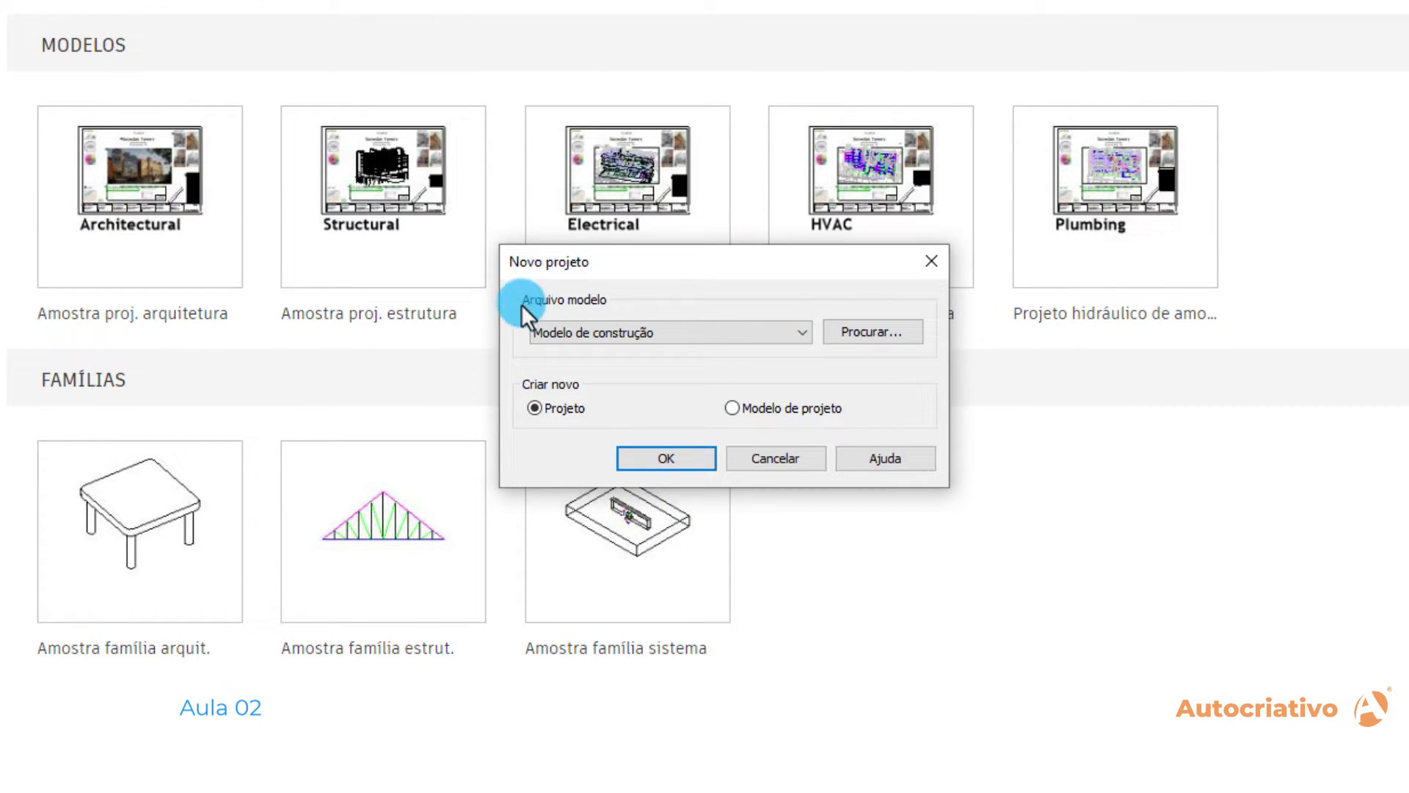
pyautogui.click(800, 334)
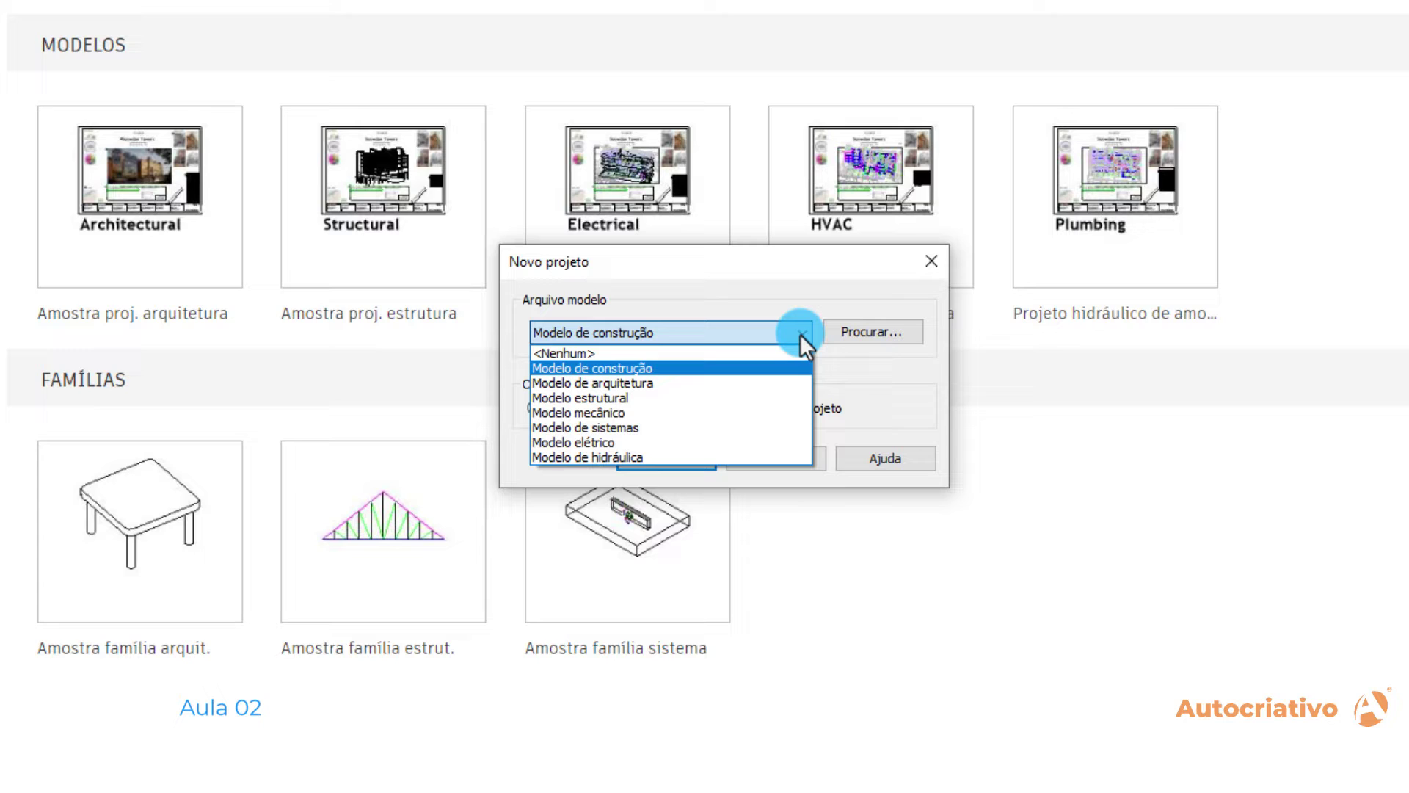
pyautogui.click(709, 271)
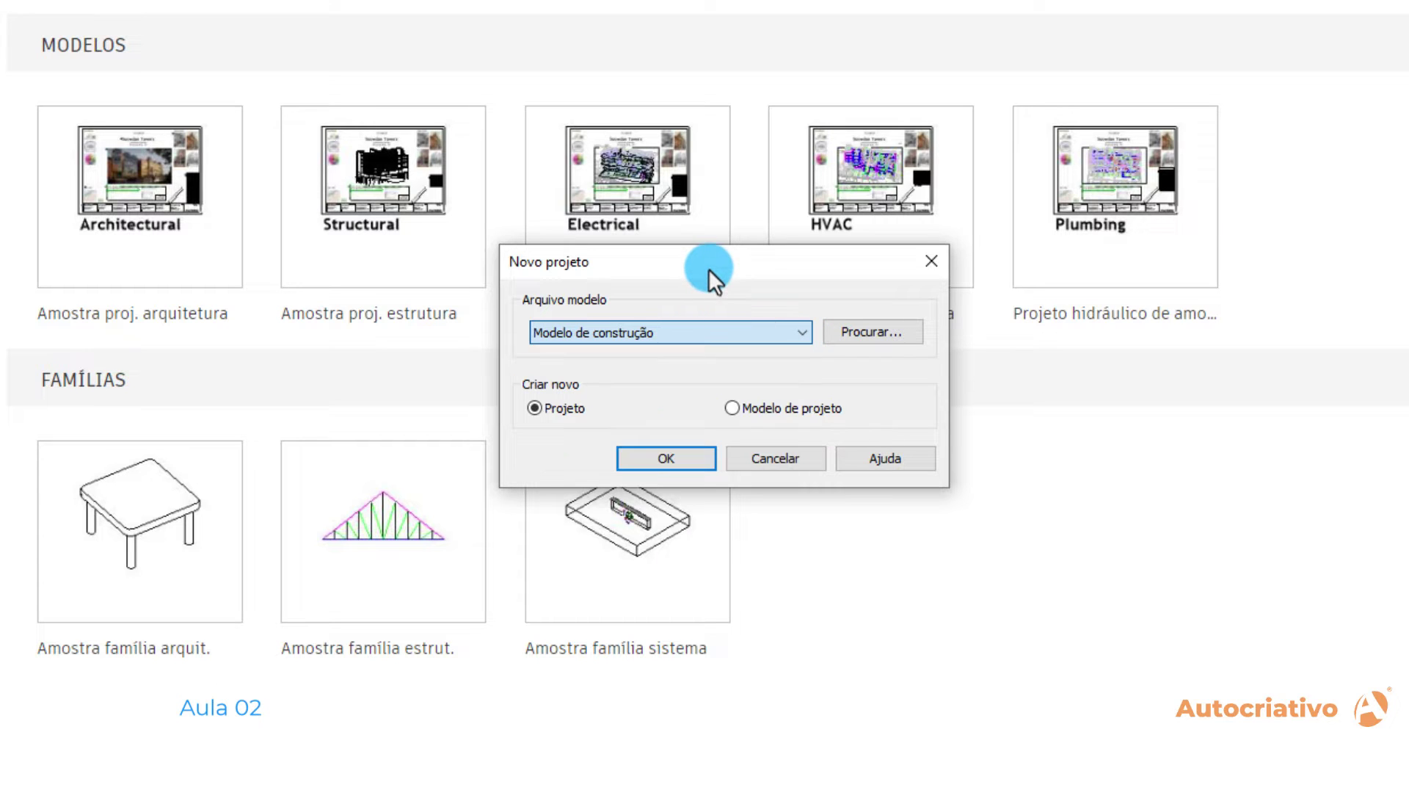
pyautogui.click(775, 457)
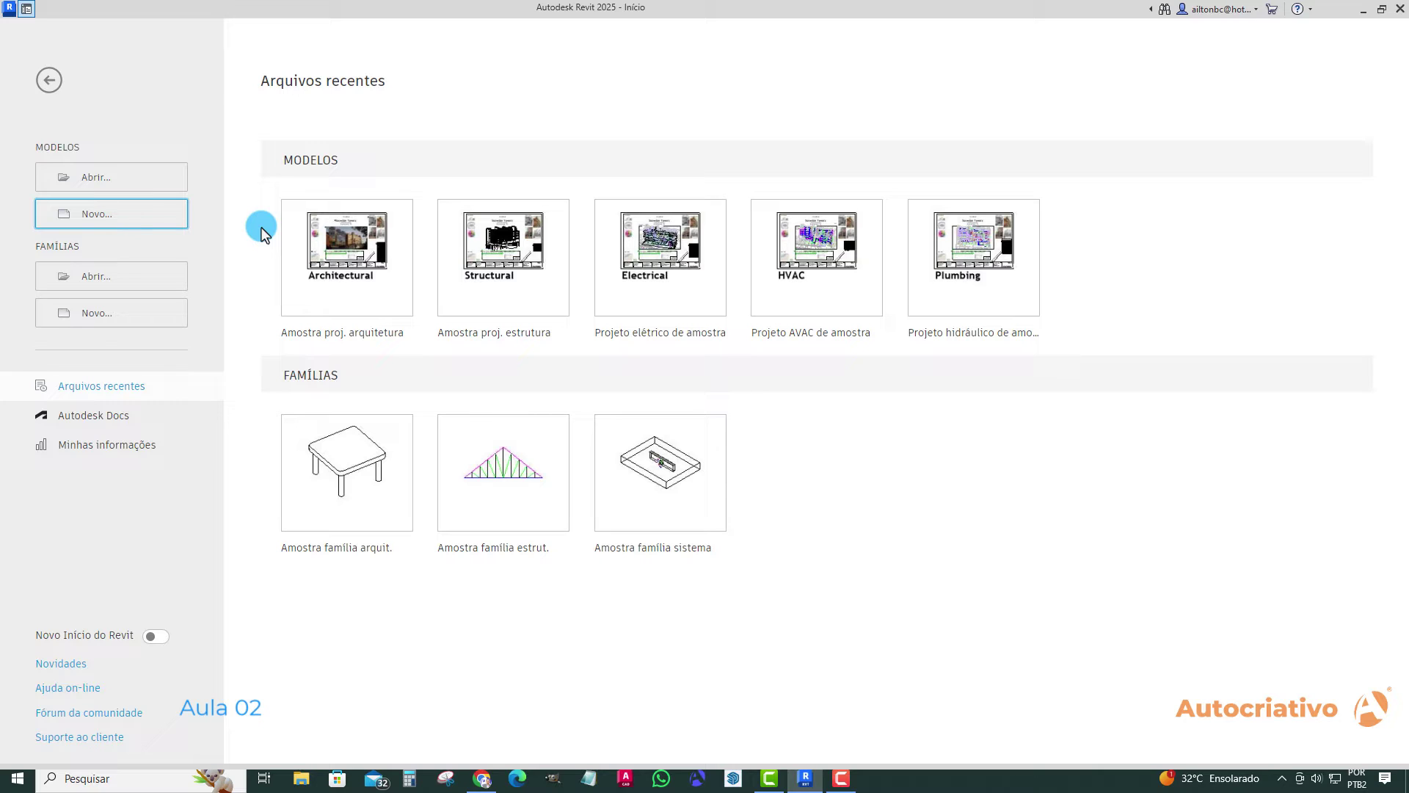
# - Look over the family template folders offered for a new family, then cancel without choosing one
pyautogui.click(93, 323)
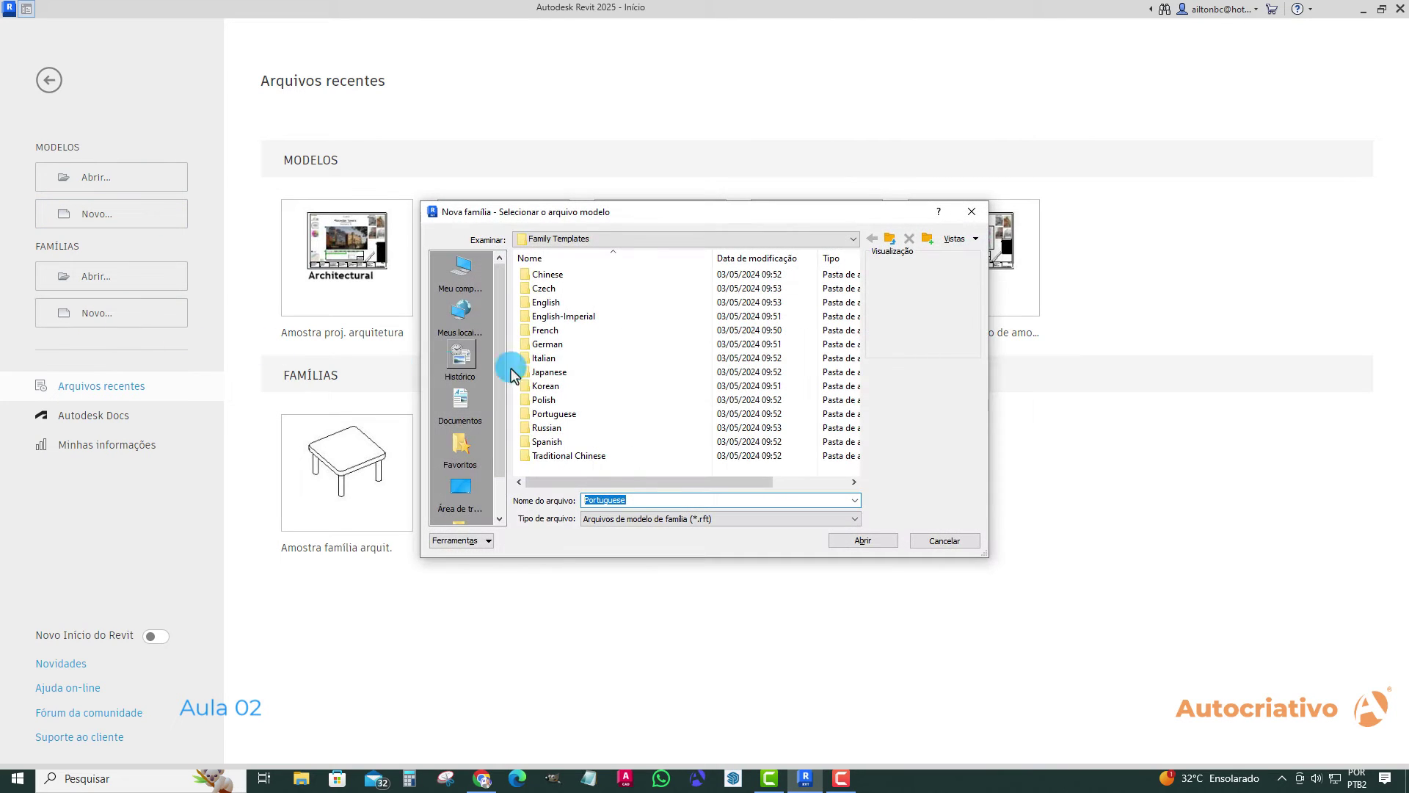
pyautogui.moveTo(628, 213); pyautogui.dragTo(645, 207)
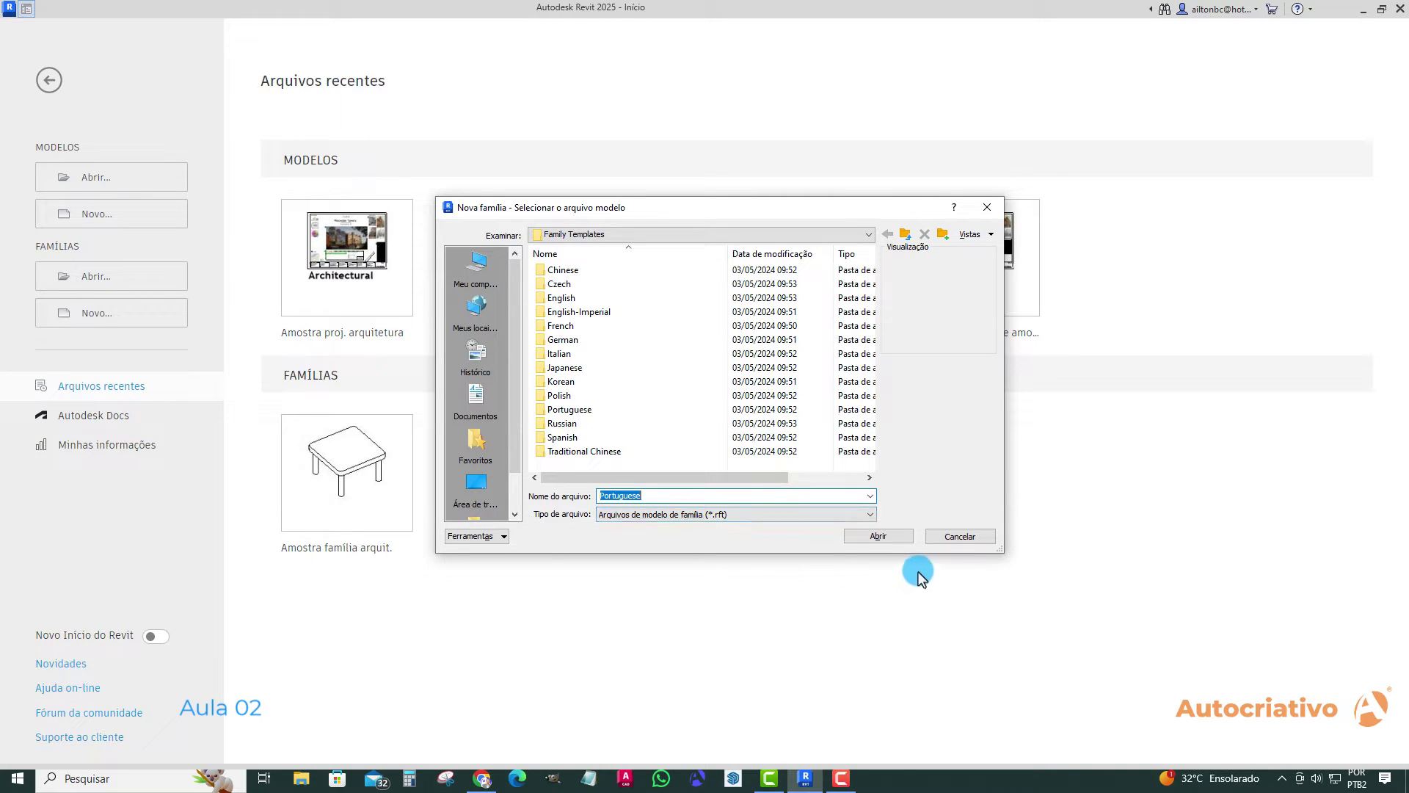
pyautogui.click(945, 537)
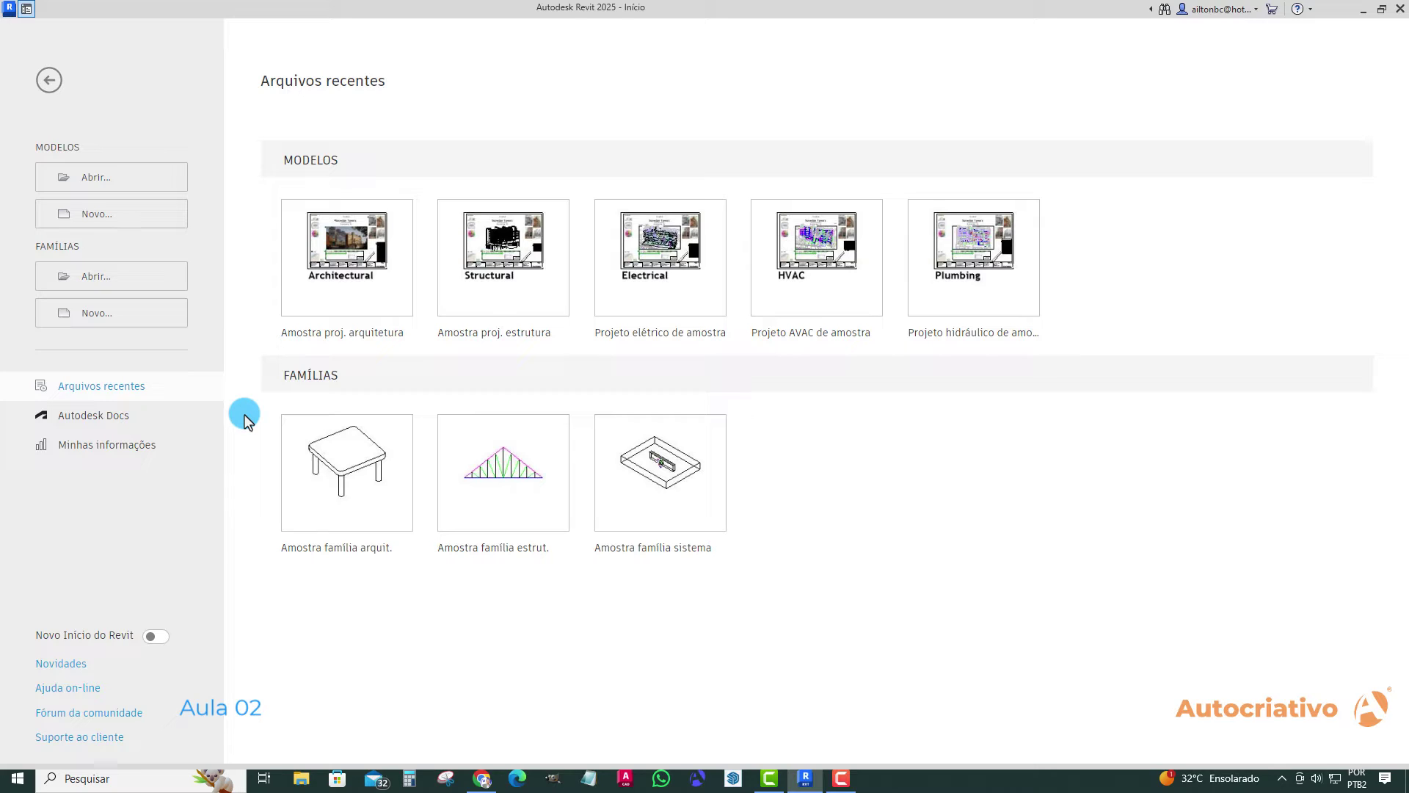
pyautogui.click(106, 224)
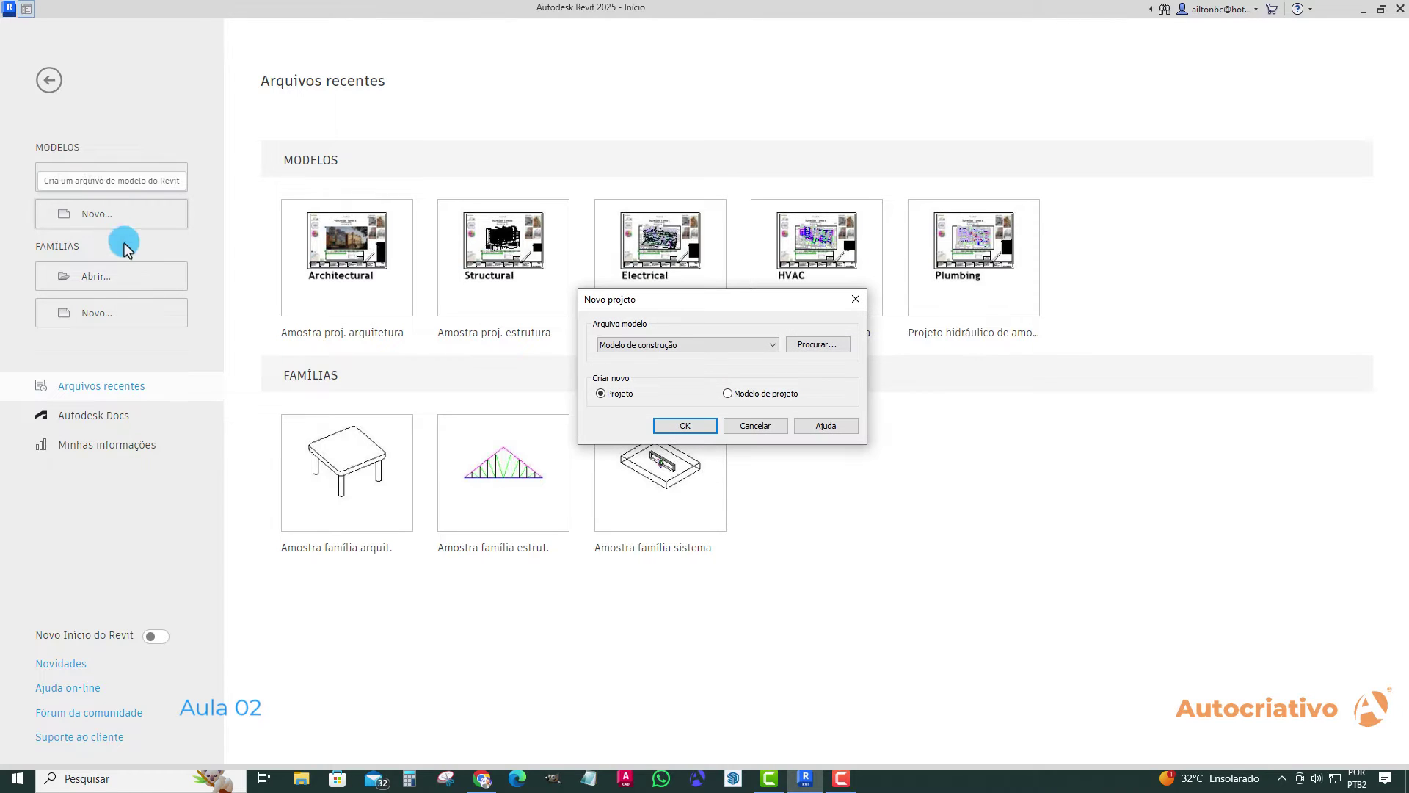
pyautogui.moveTo(686, 299); pyautogui.dragTo(698, 305)
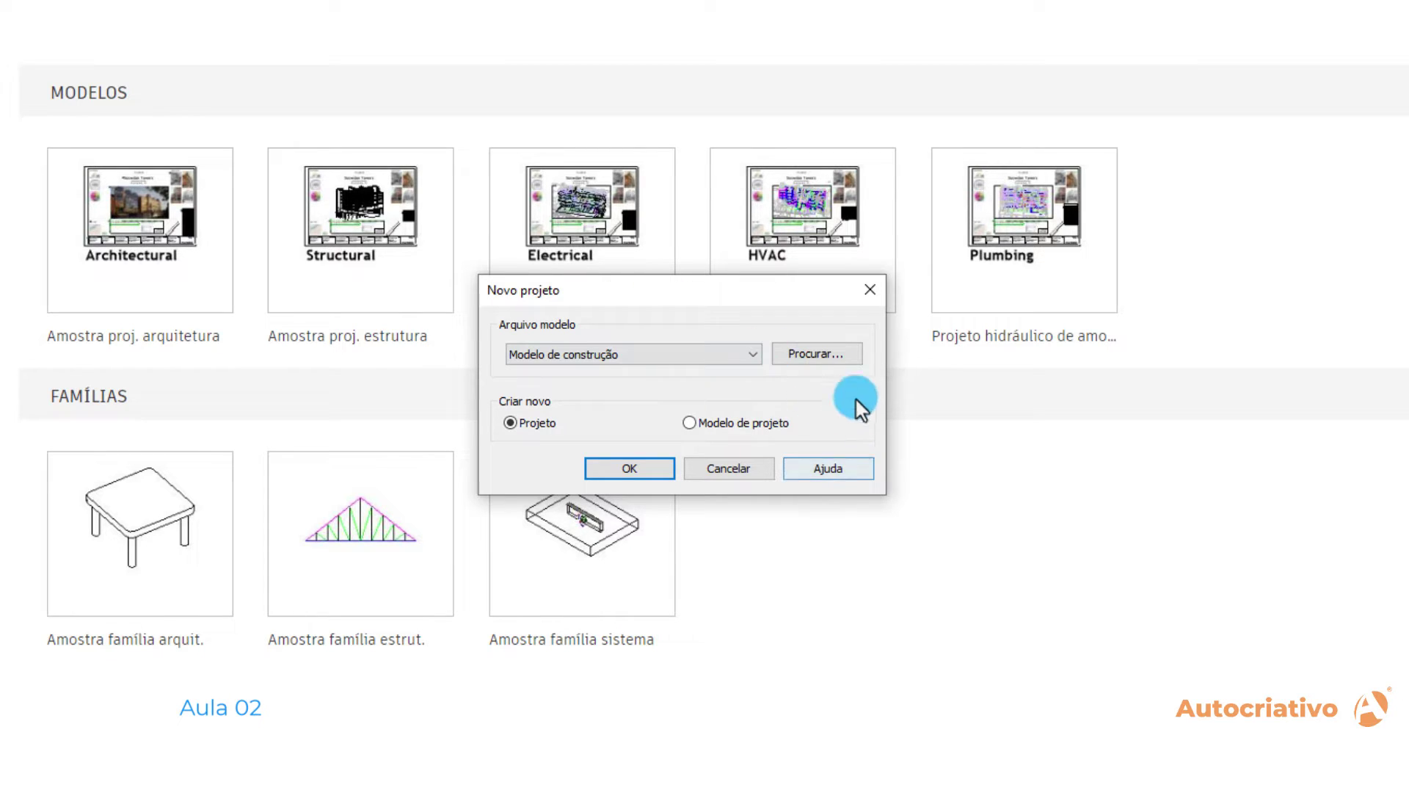
pyautogui.click(869, 289)
# - Create a new project from the Modelo de construção template
pyautogui.hotkey('ctrl', 'n')
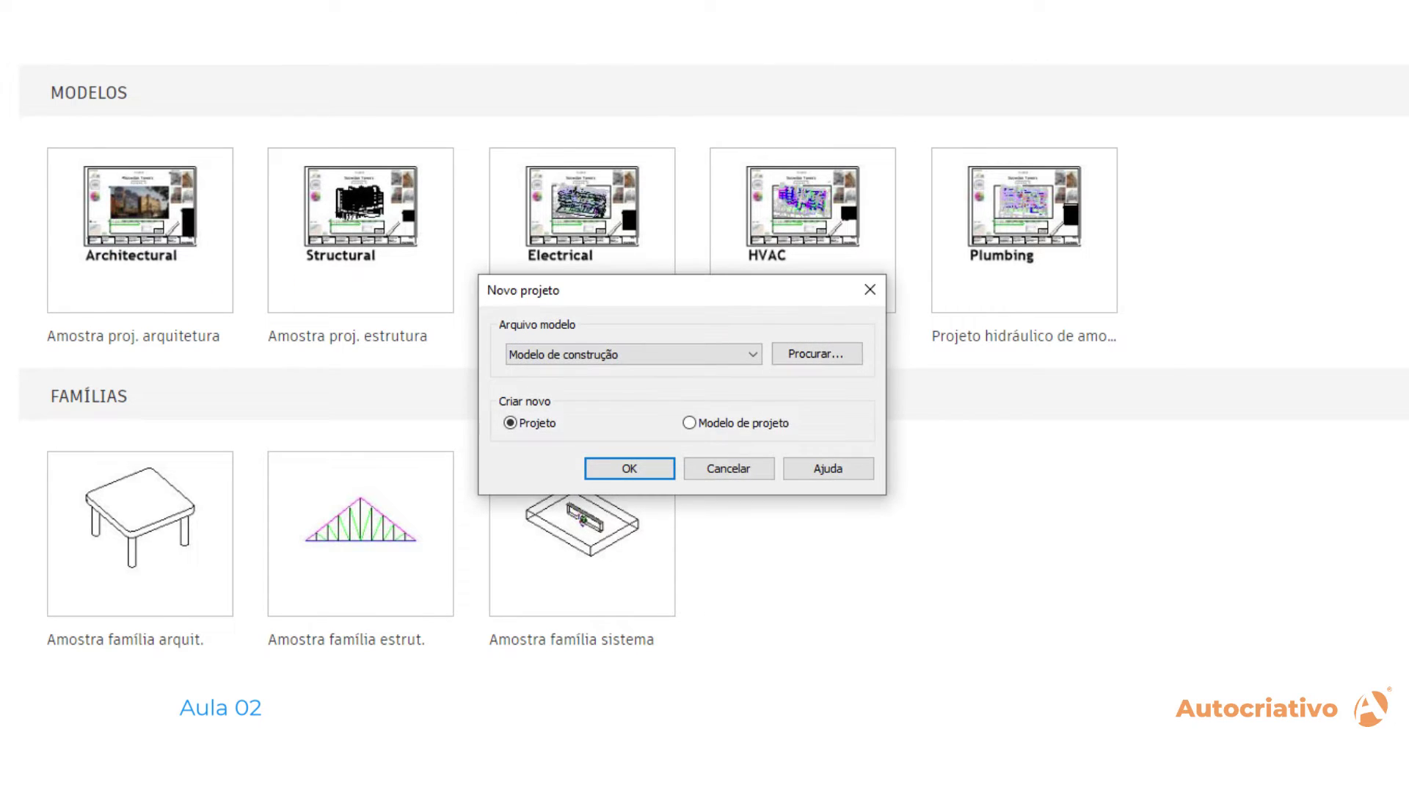
pyautogui.click(695, 360)
pyautogui.click(751, 358)
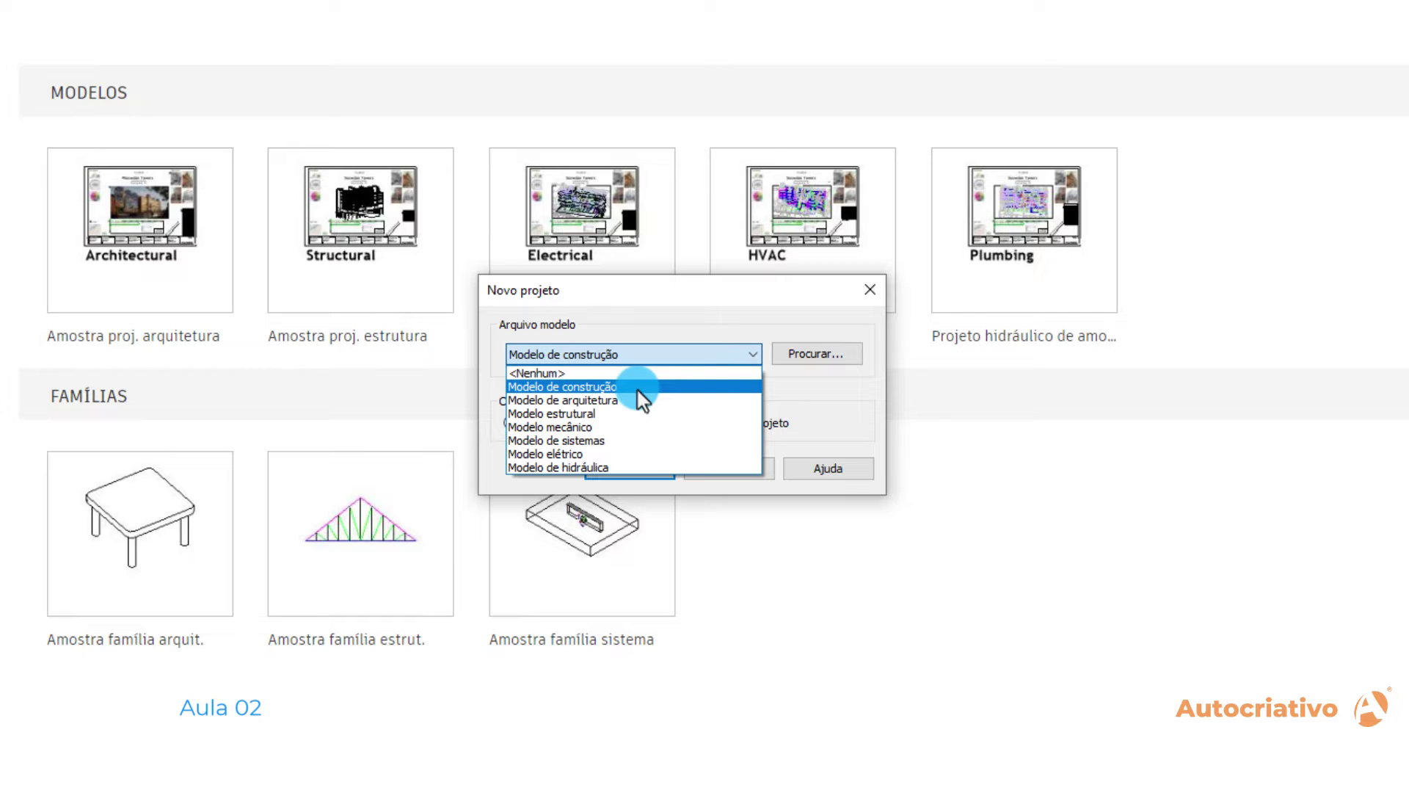
pyautogui.click(610, 387)
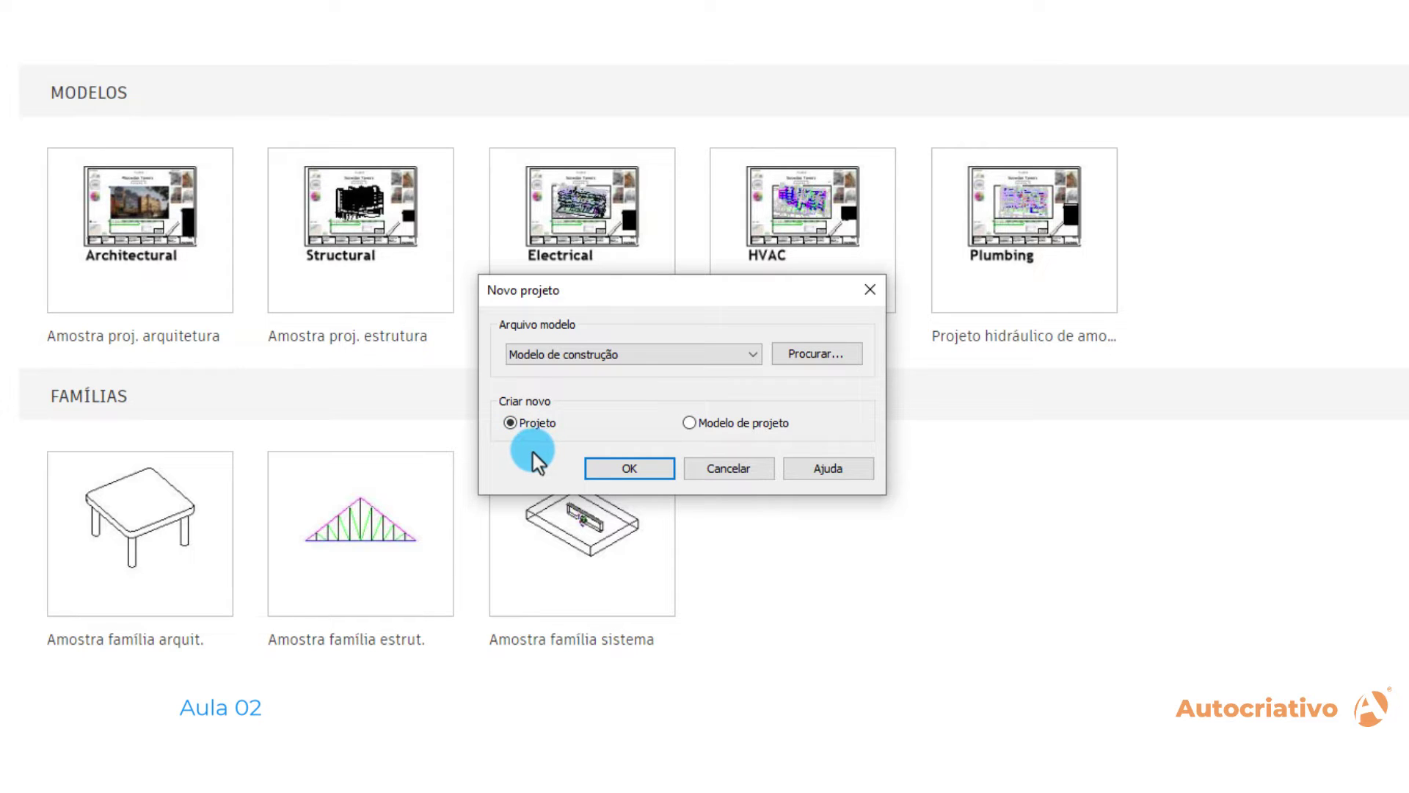
pyautogui.click(630, 469)
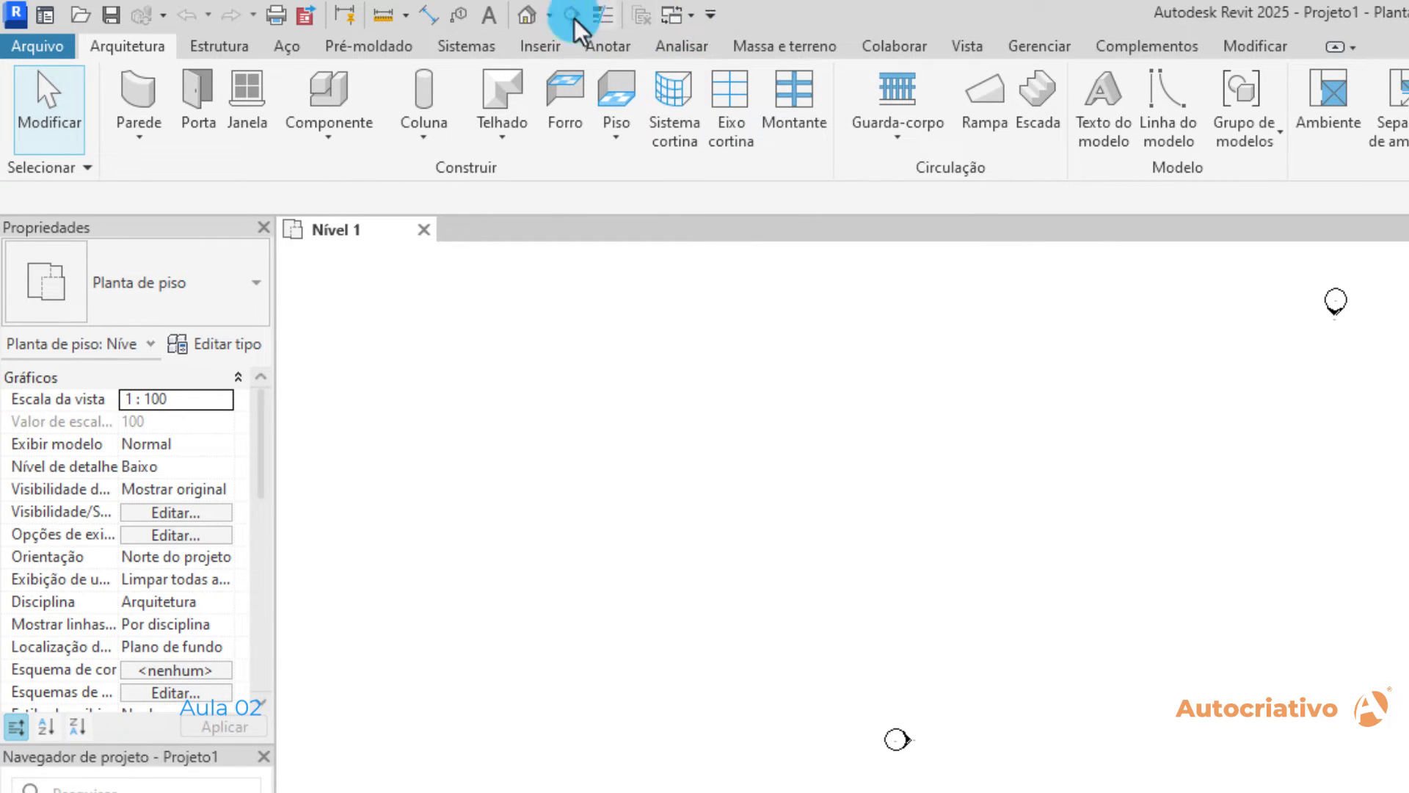
# - Review the commands that can be shown in the quick access toolbar and leave the selection as it is
pyautogui.click(710, 17)
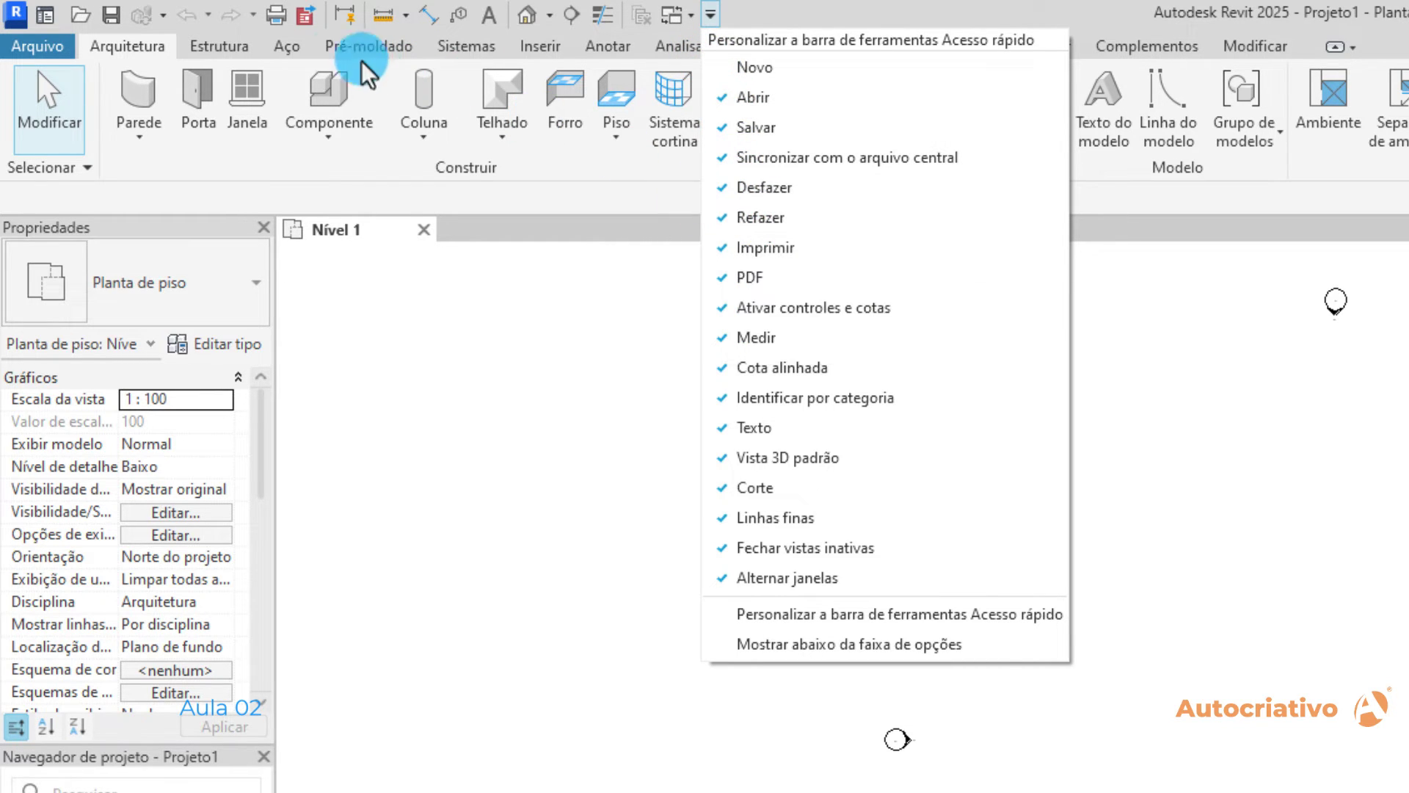
pyautogui.click(1183, 346)
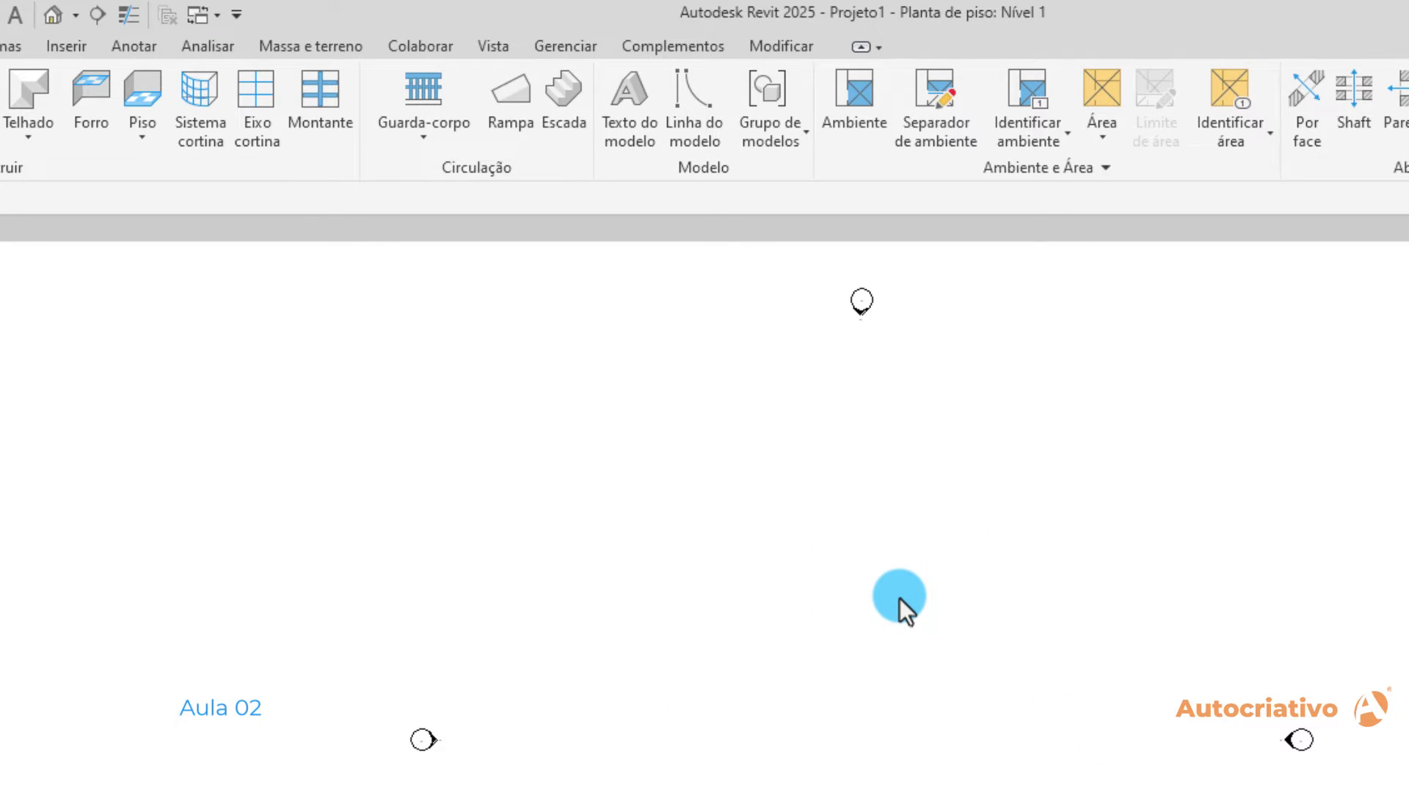
pyautogui.moveTo(856, 659); pyautogui.dragTo(849, 650, button='middle')
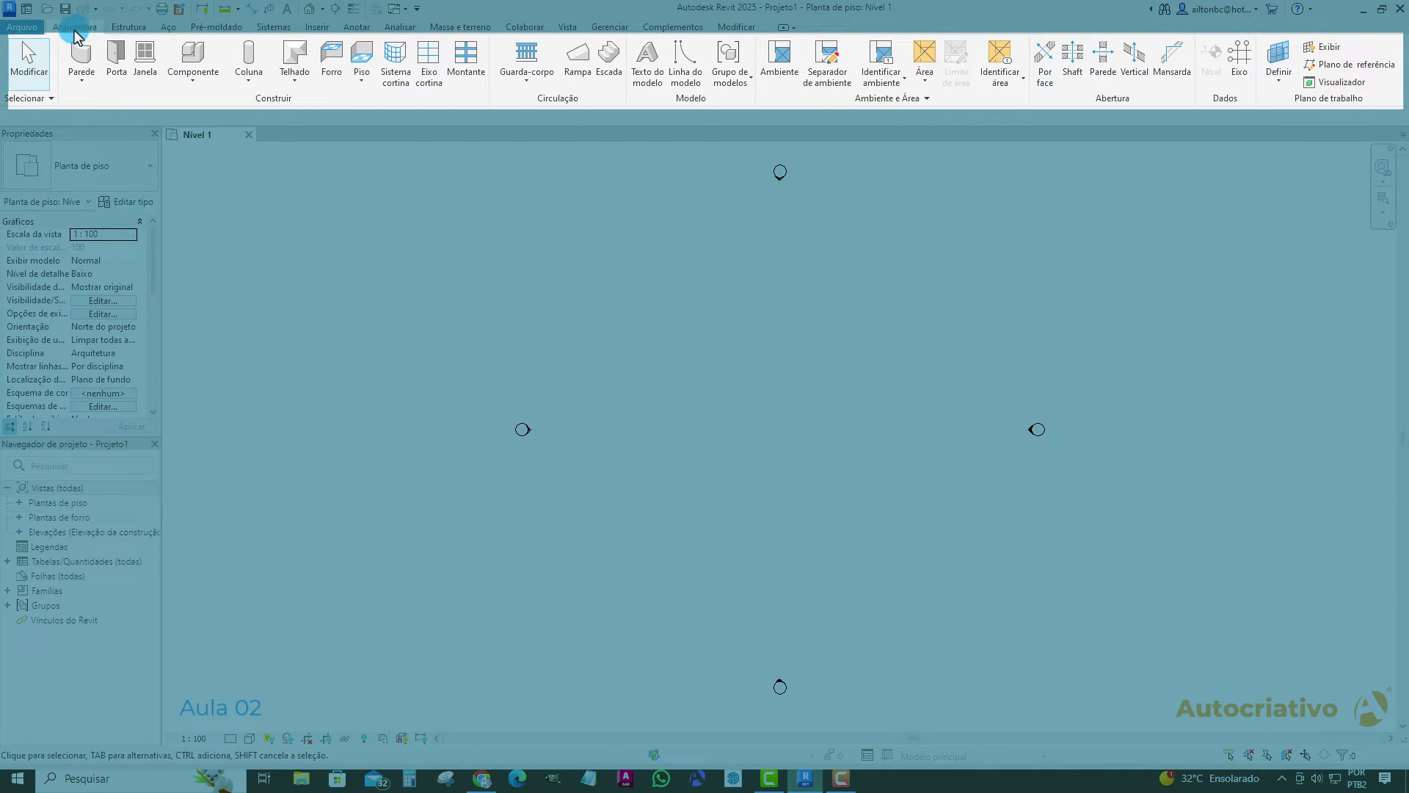
# - Examine the tool sets for each discipline and task, from Arquitetura and Estrutura through Inserir, Anotar and Vista to Modificar
pyautogui.click(125, 27)
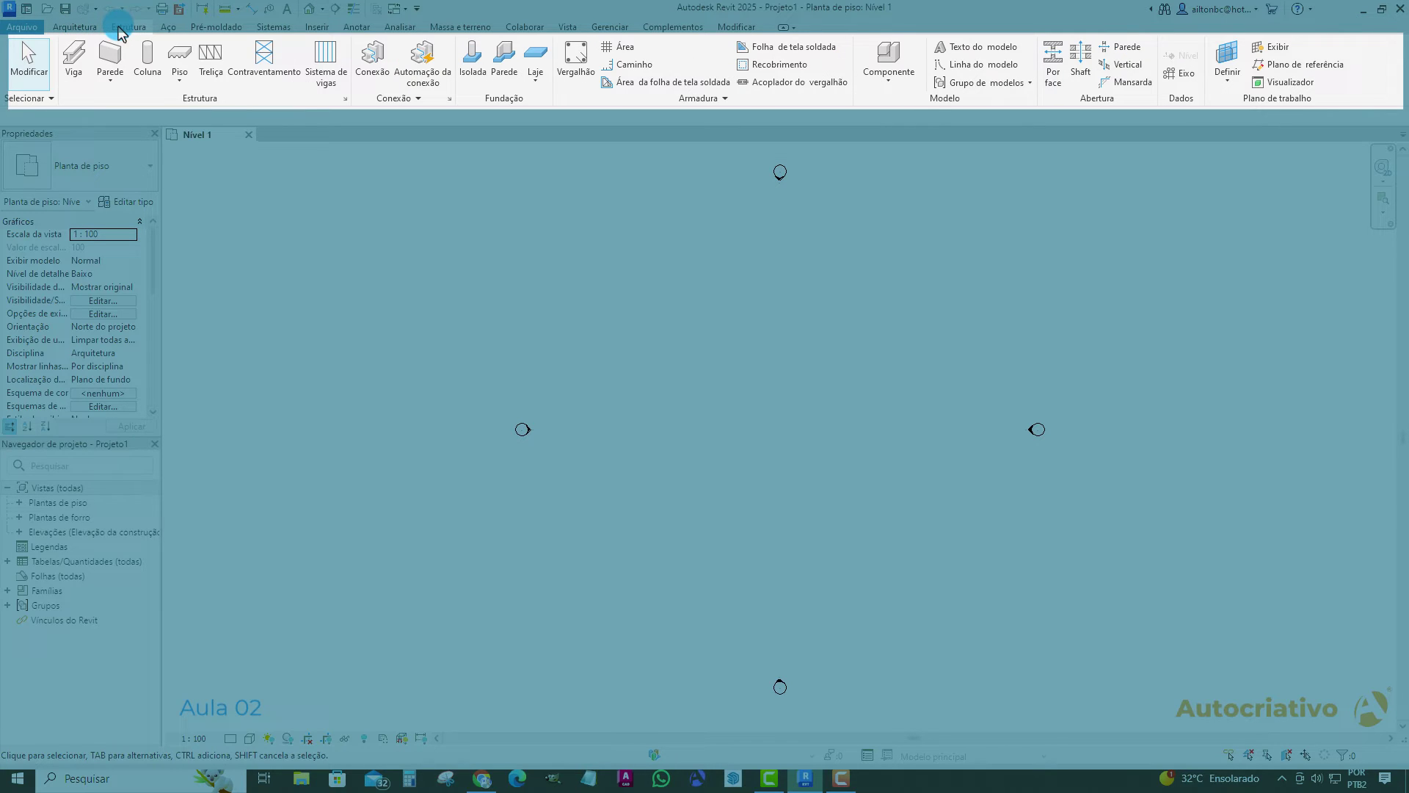
pyautogui.click(80, 27)
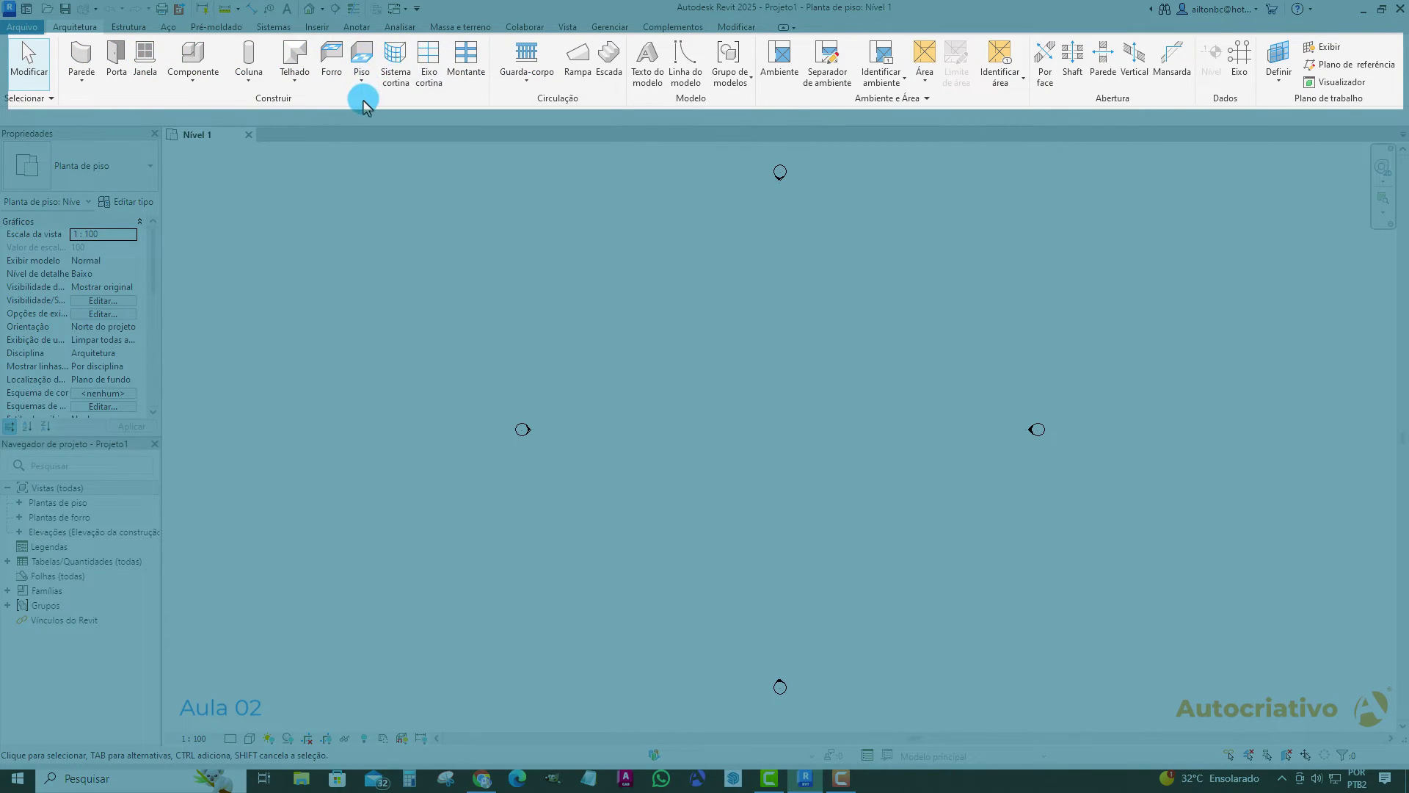
pyautogui.click(129, 28)
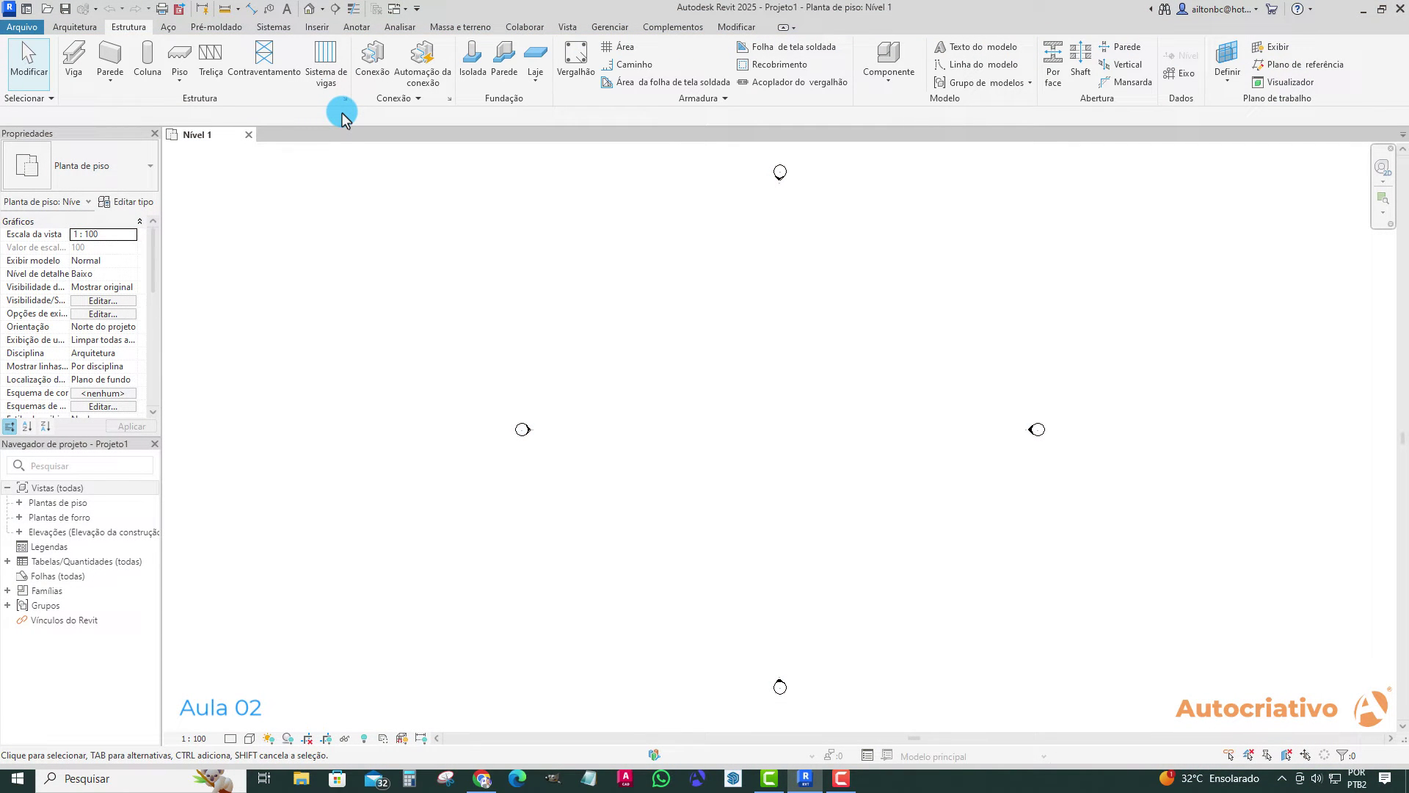
pyautogui.click(169, 27)
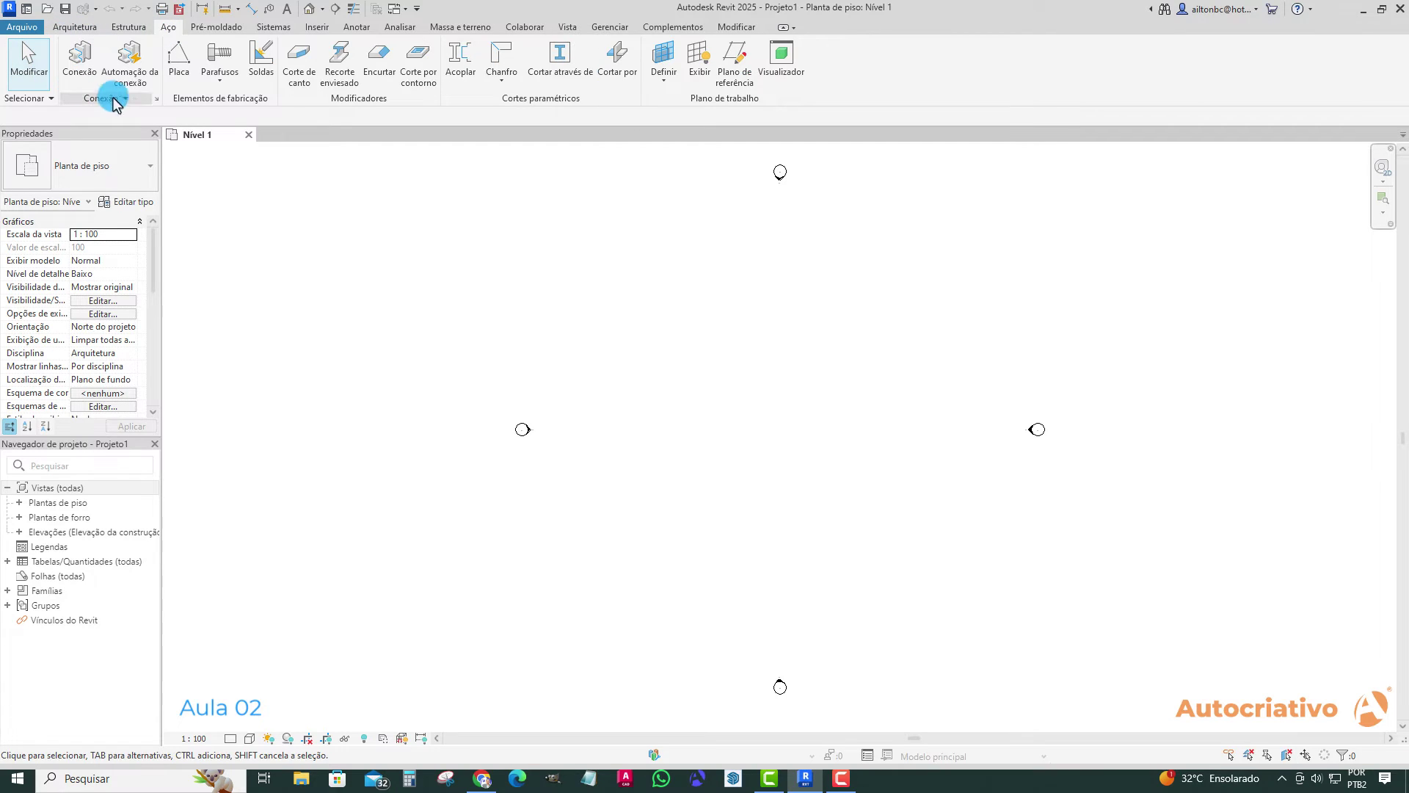
pyautogui.click(210, 30)
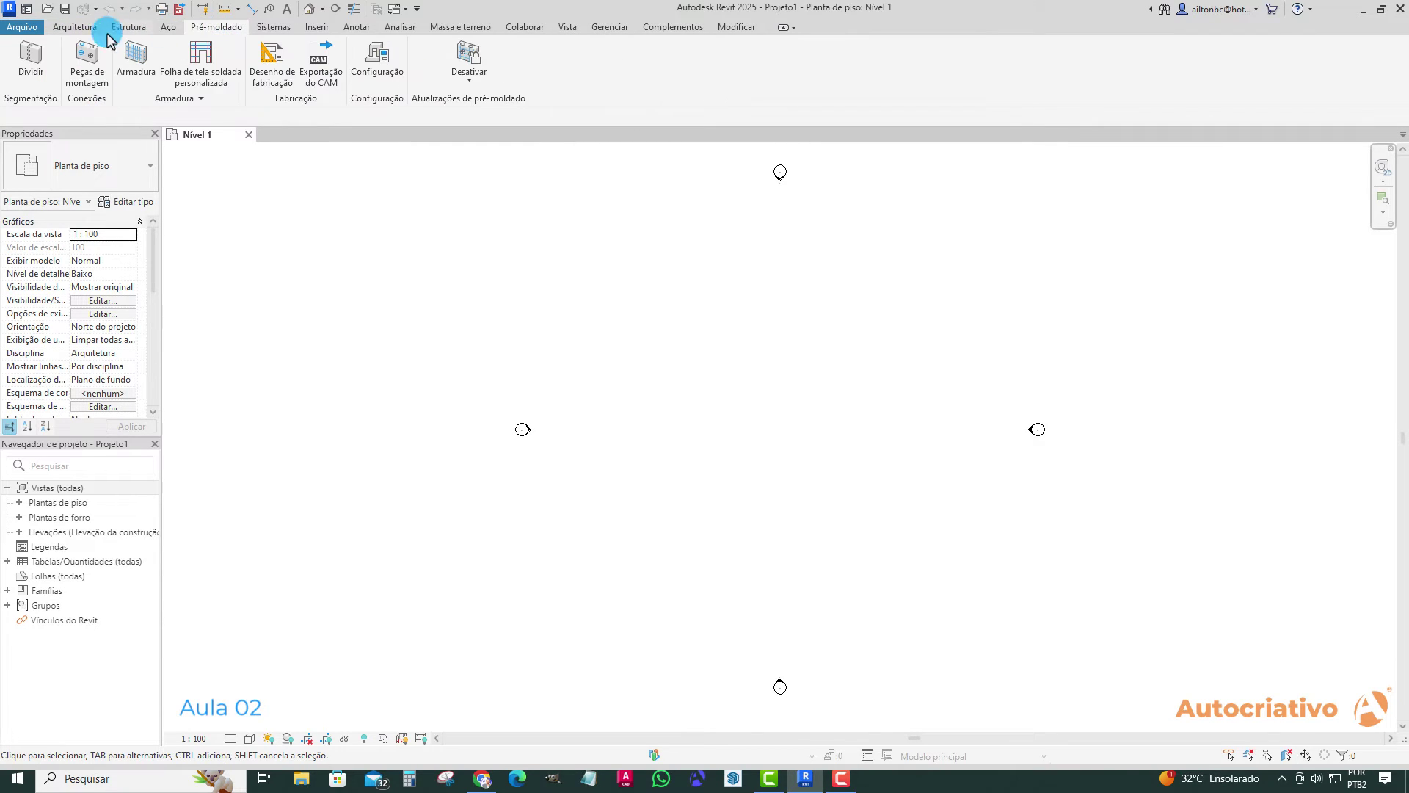
pyautogui.click(272, 28)
pyautogui.click(318, 30)
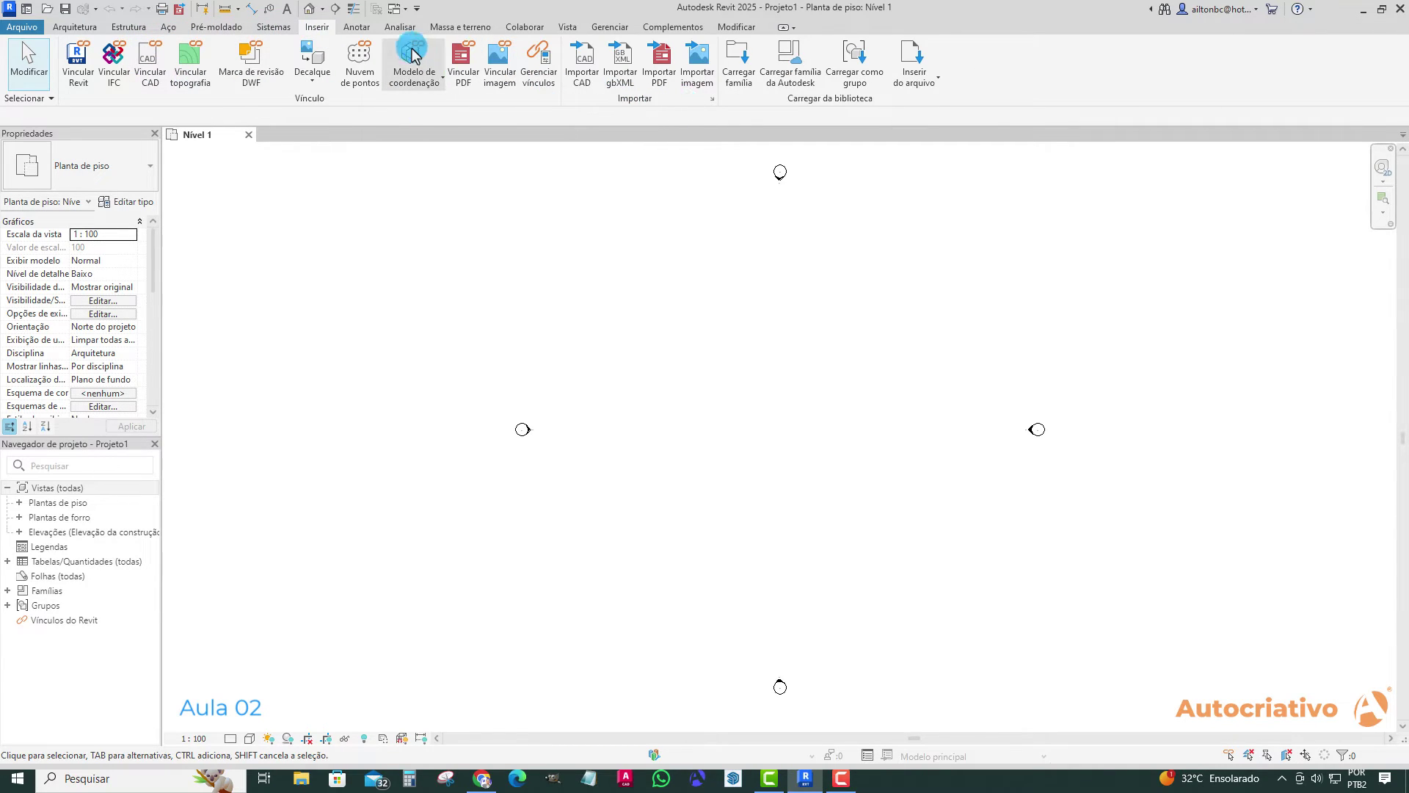
pyautogui.click(361, 31)
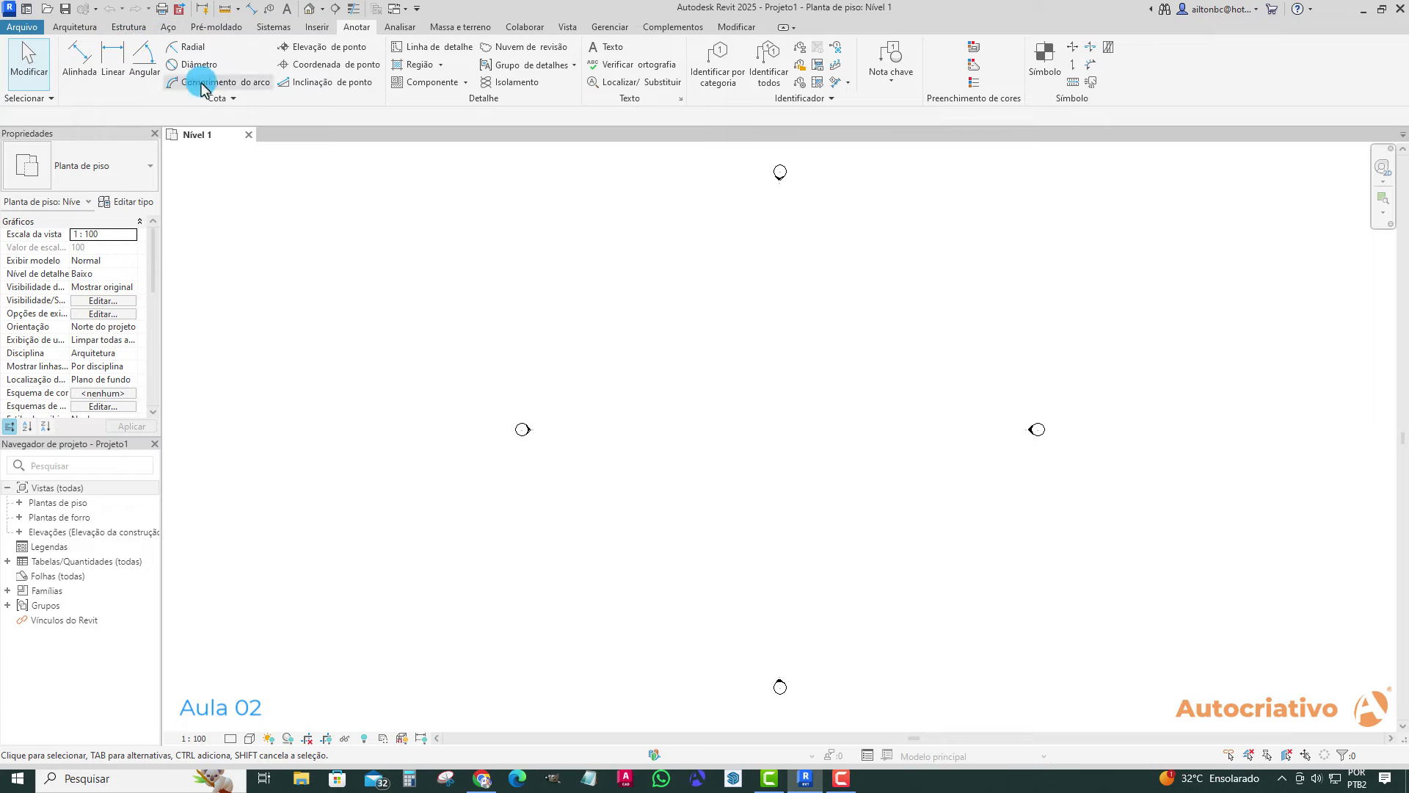
pyautogui.click(400, 29)
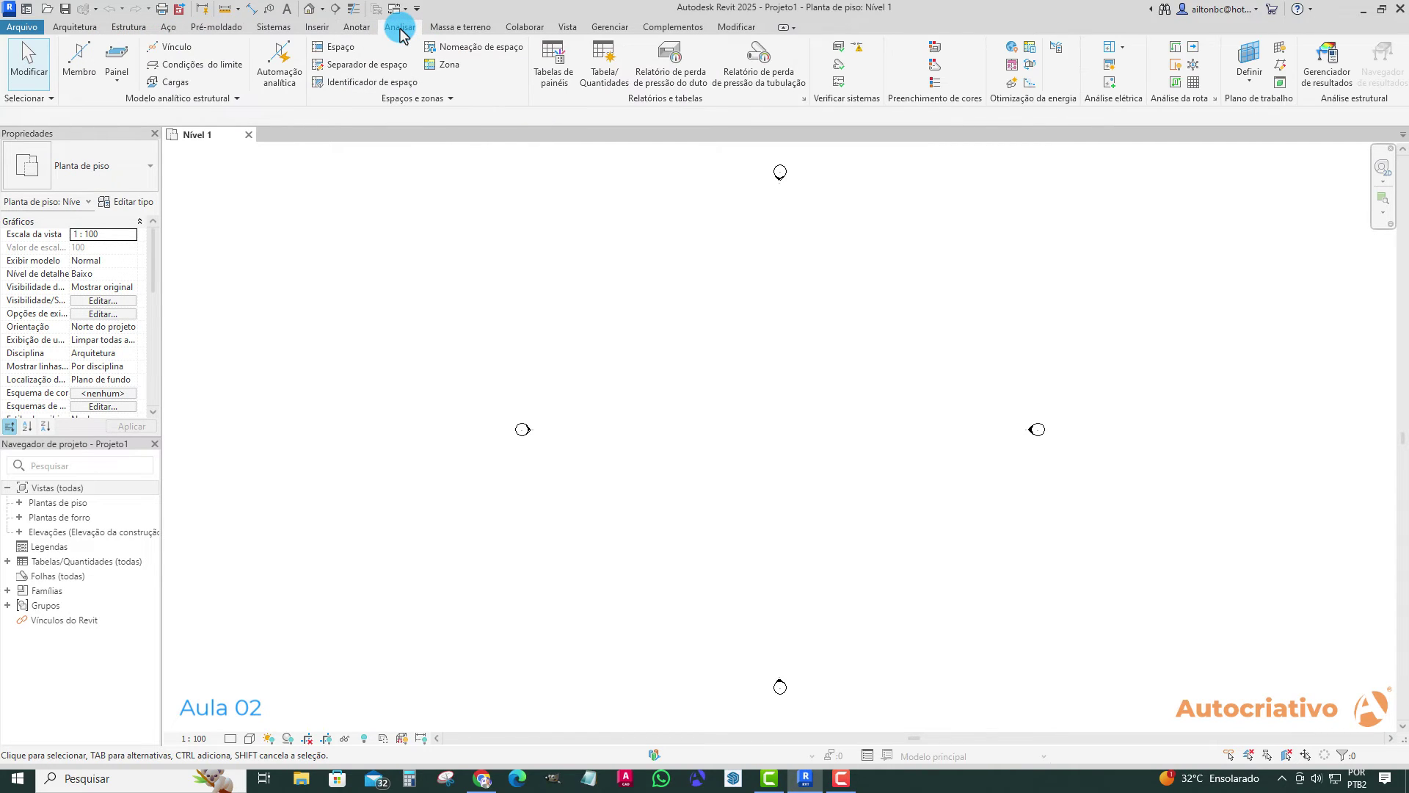
pyautogui.click(449, 32)
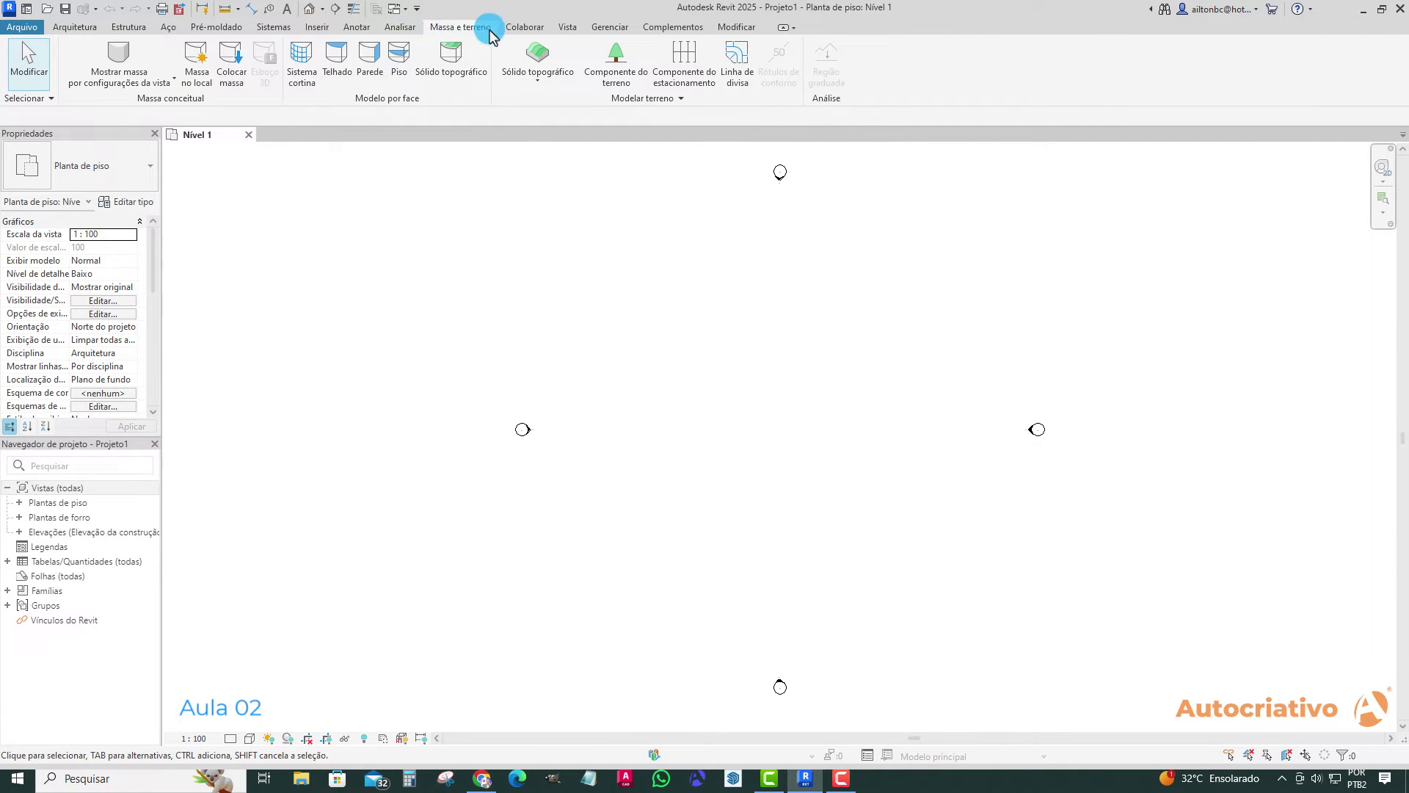
pyautogui.click(525, 30)
pyautogui.click(568, 30)
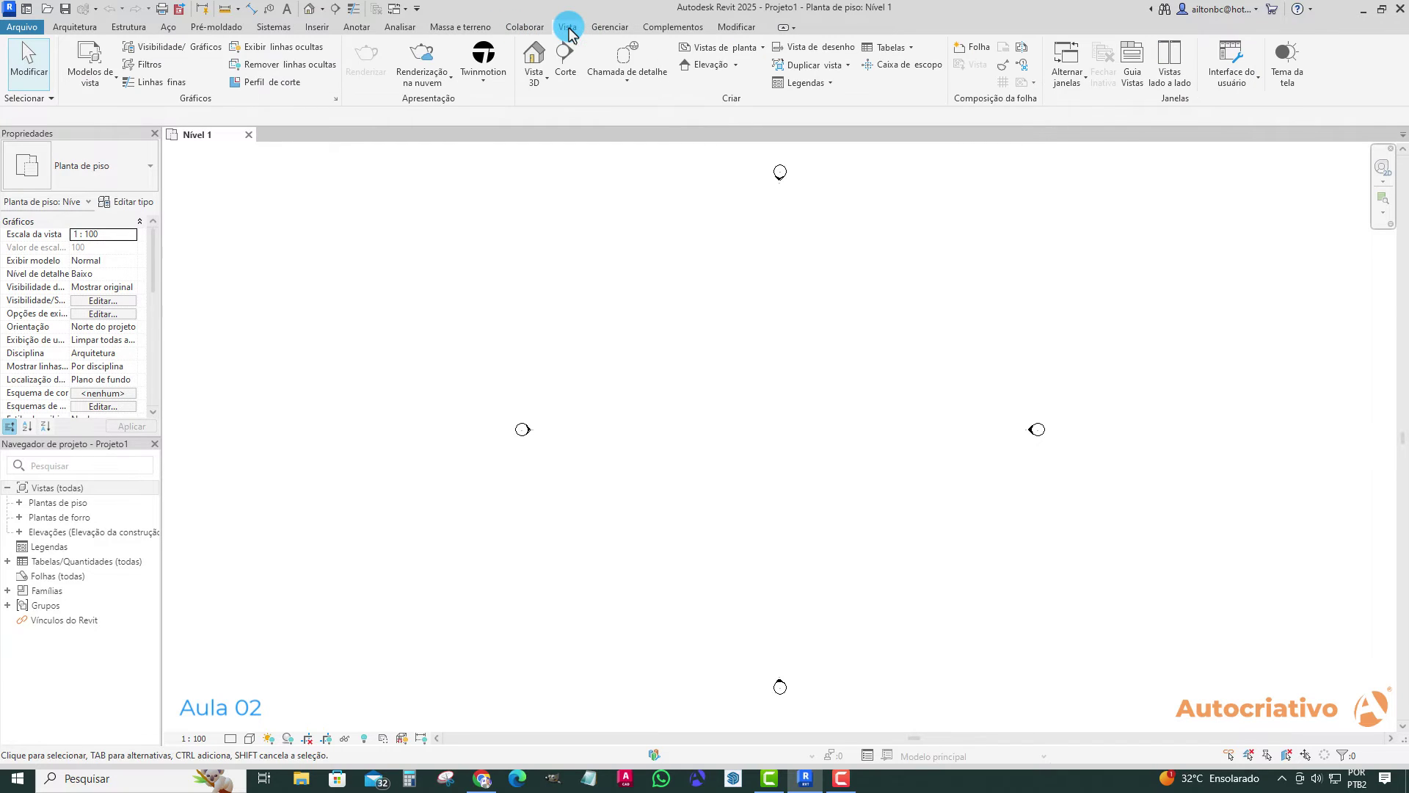
pyautogui.click(607, 30)
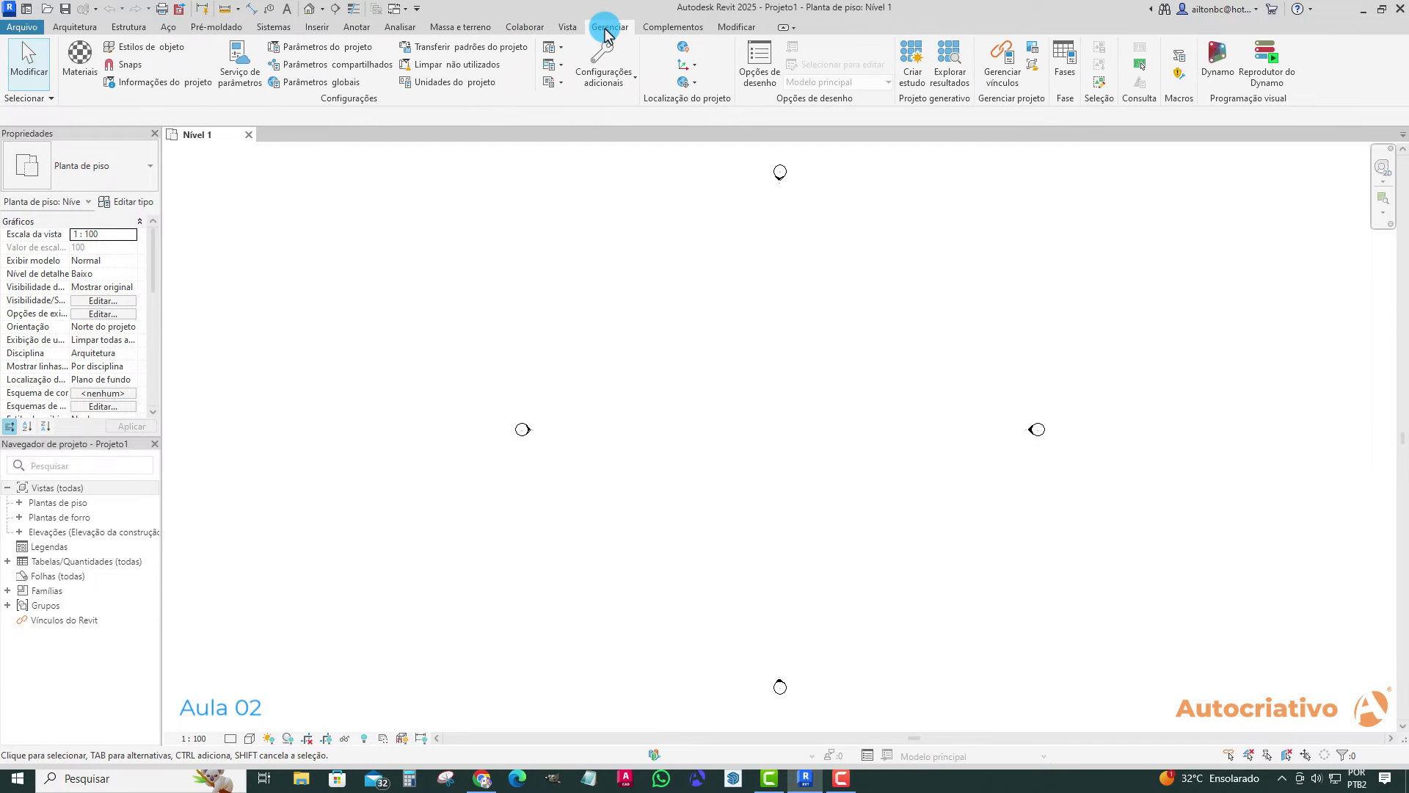
pyautogui.click(670, 29)
pyautogui.click(731, 29)
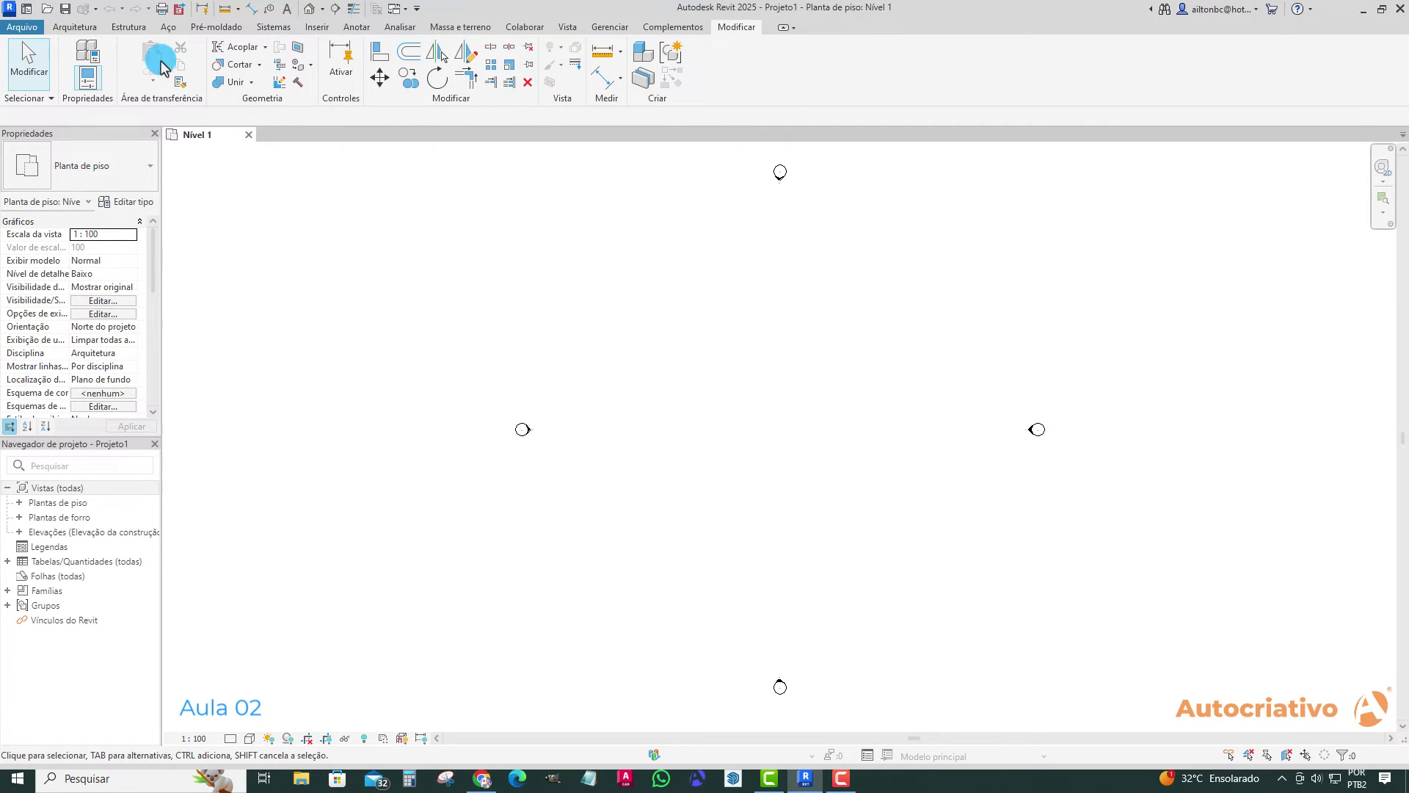
# - Examine the building tools grouped under Arquitetura and the dimension, text and symbol tools under Anotar
pyautogui.click(86, 31)
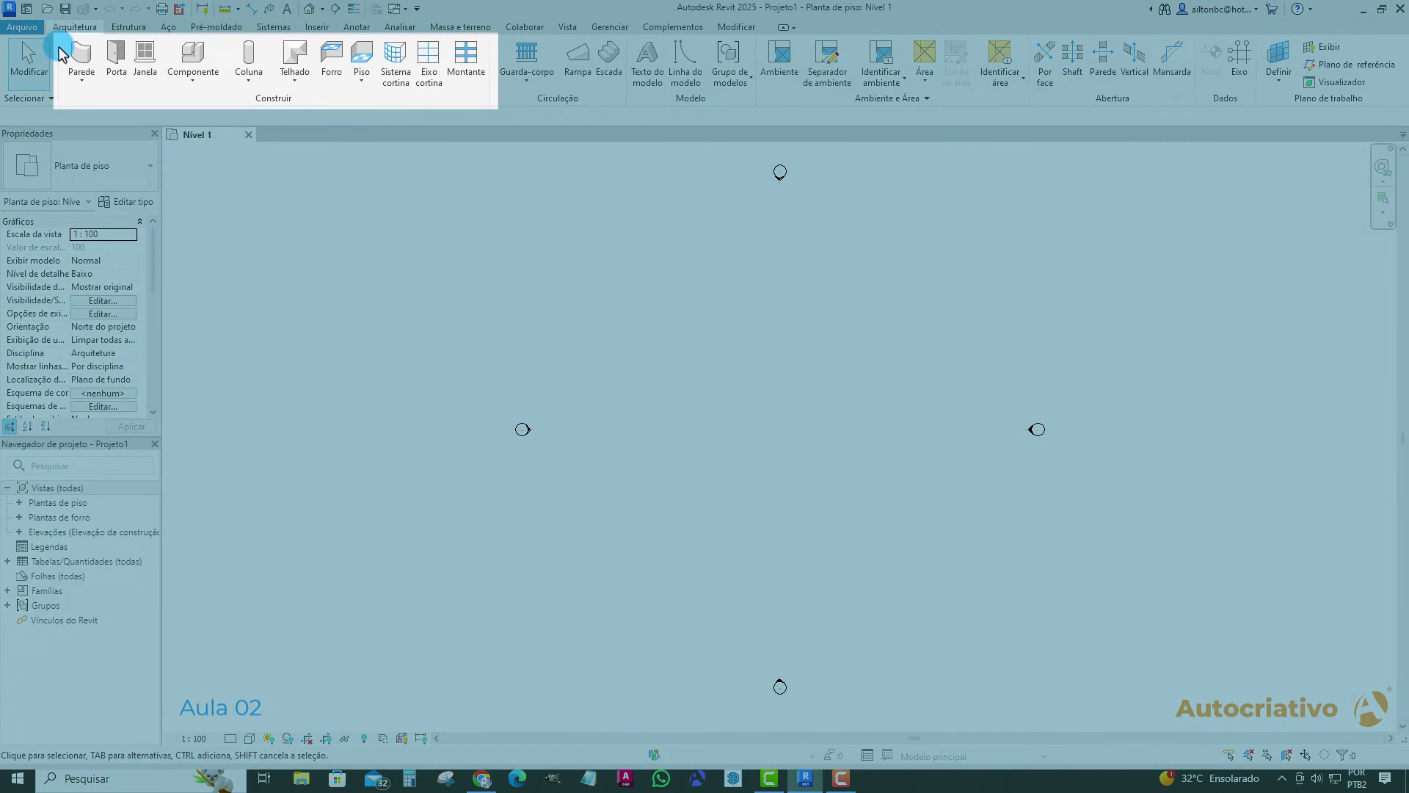
pyautogui.click(215, 141)
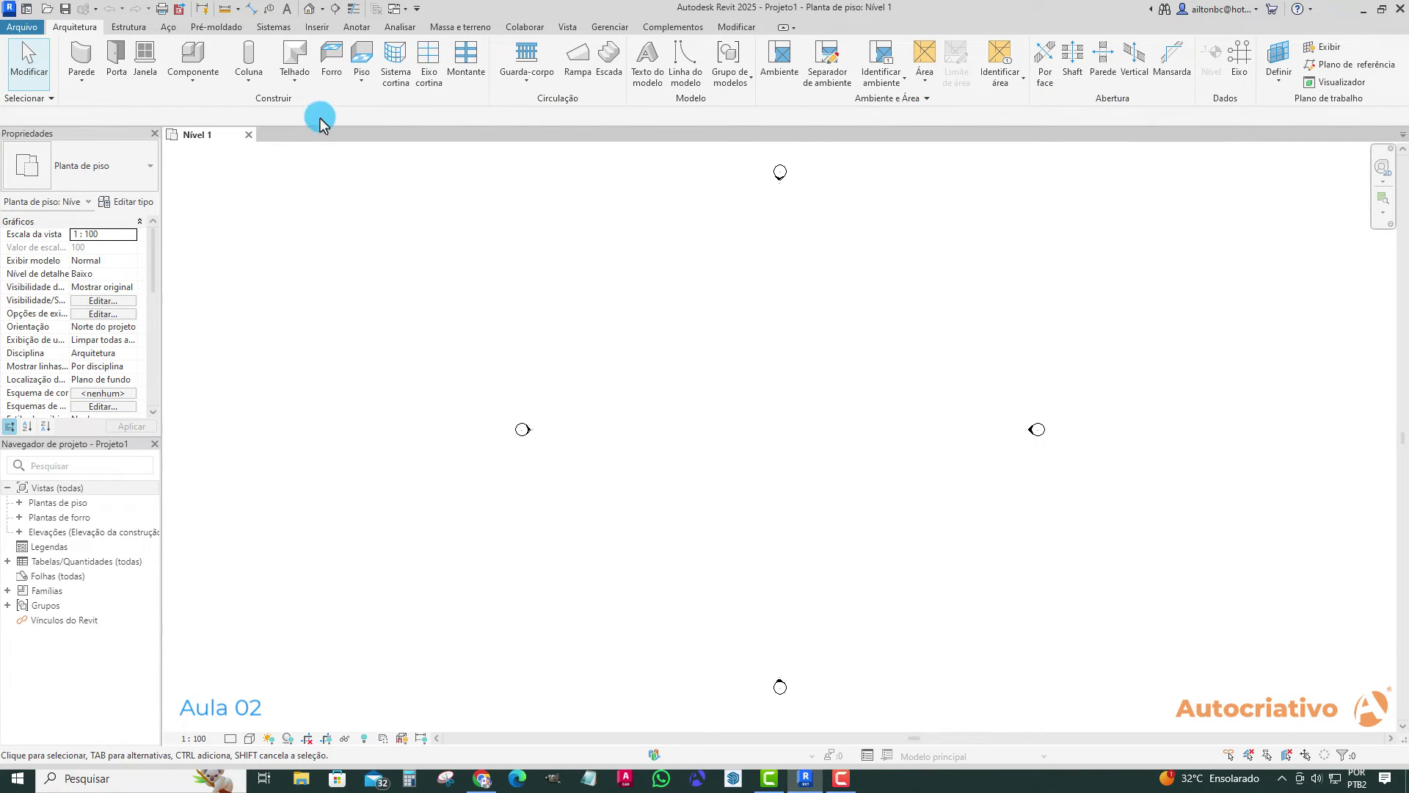
pyautogui.click(357, 27)
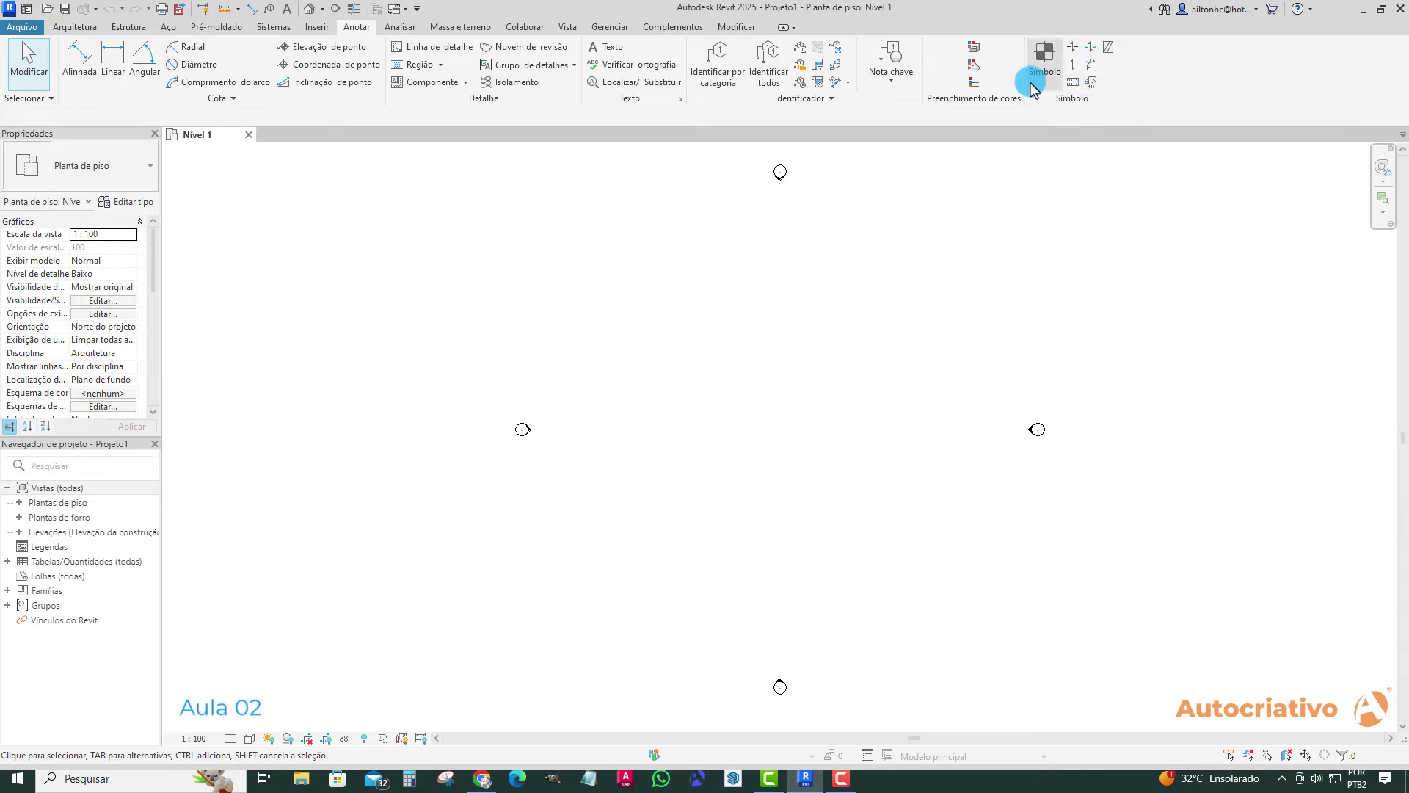
# - Examine the variants offered for the Parede, Guarda-corpo and Piso tools under Arquitetura without starting any of them
pyautogui.click(68, 28)
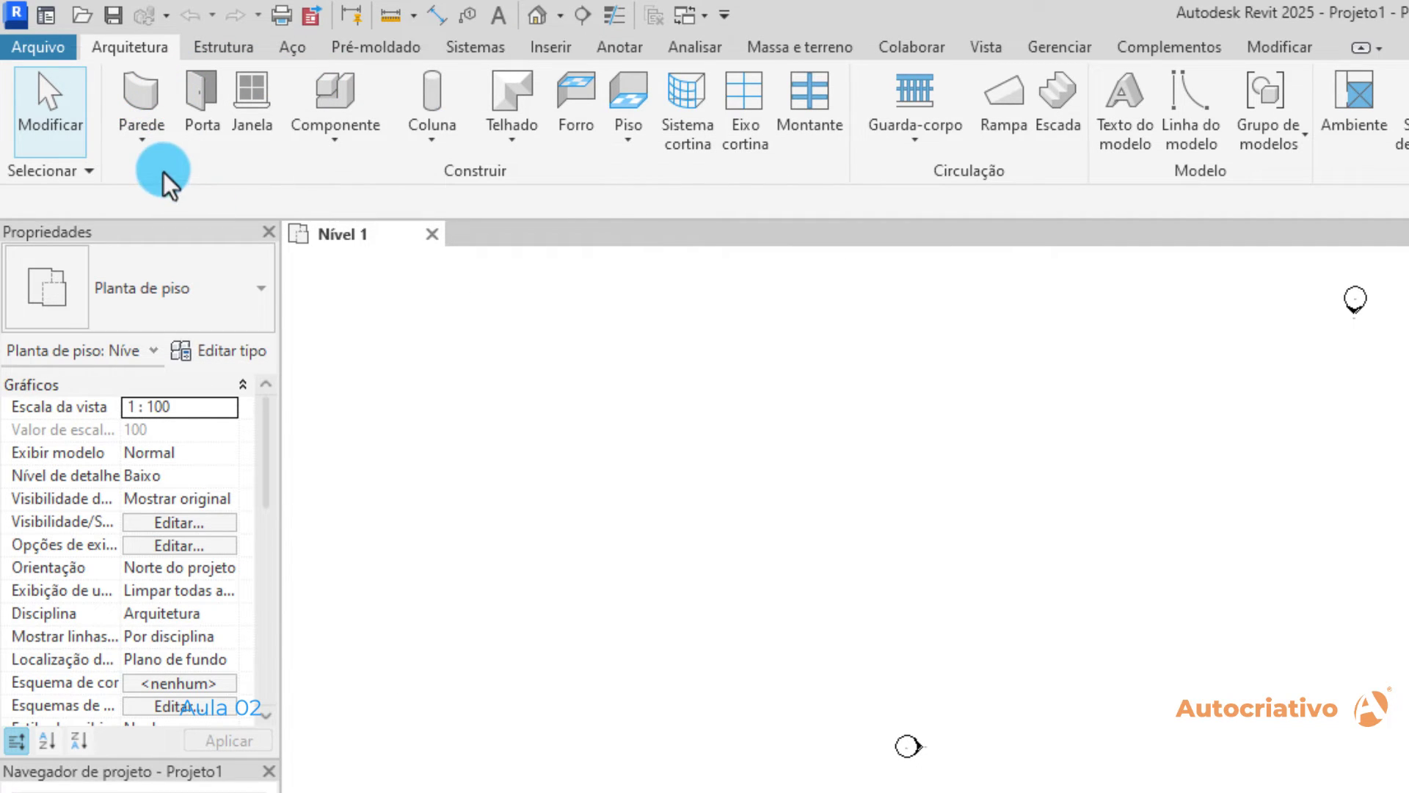
pyautogui.click(143, 147)
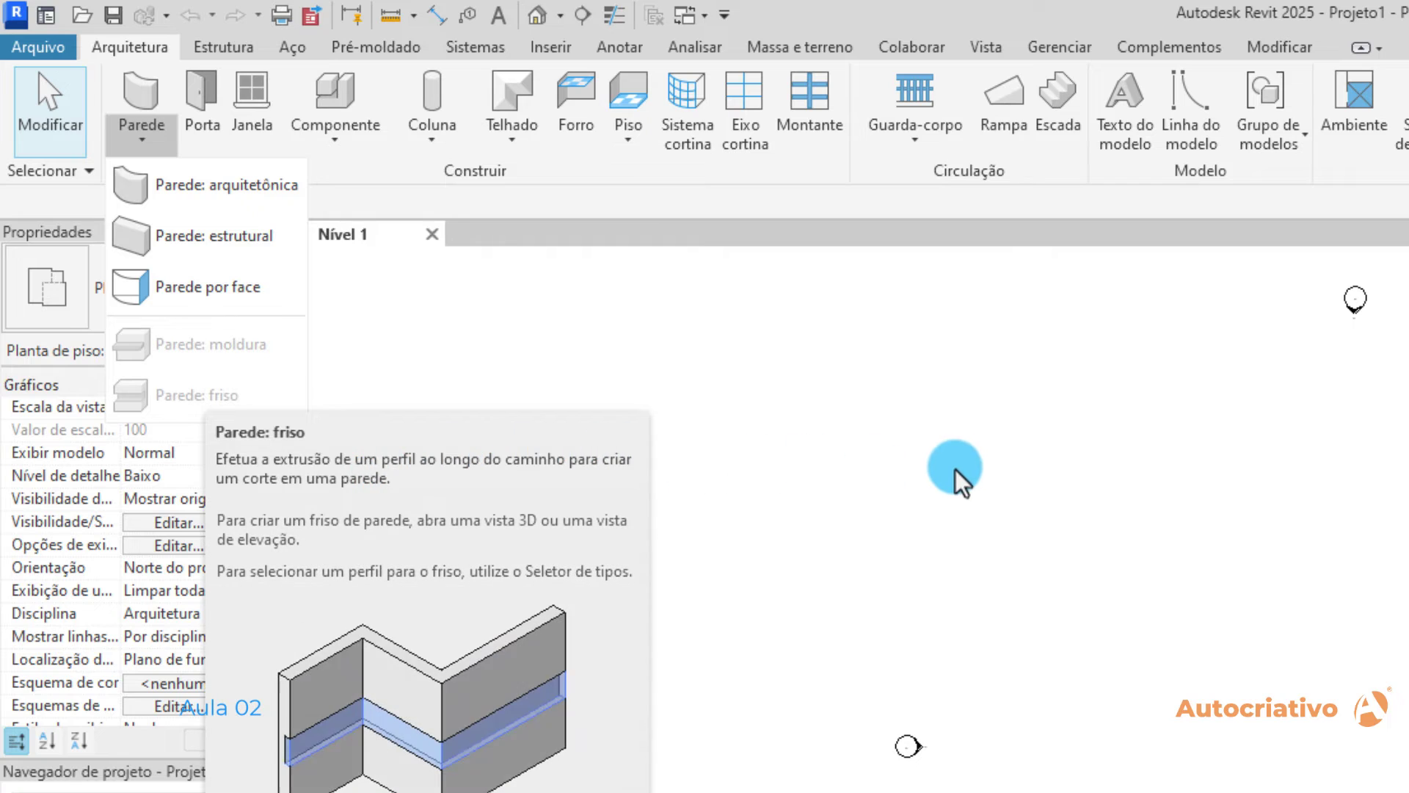
pyautogui.click(1152, 418)
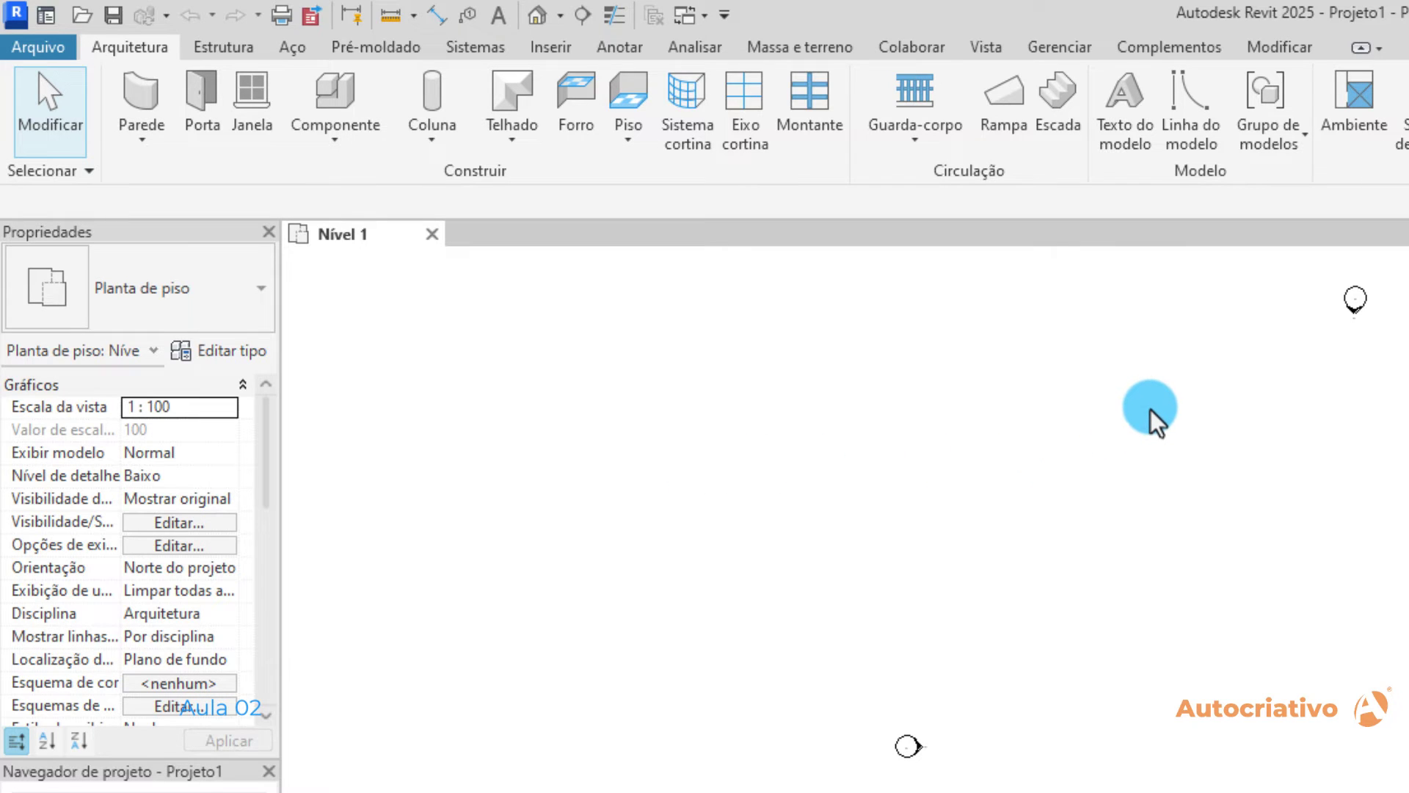
pyautogui.click(915, 143)
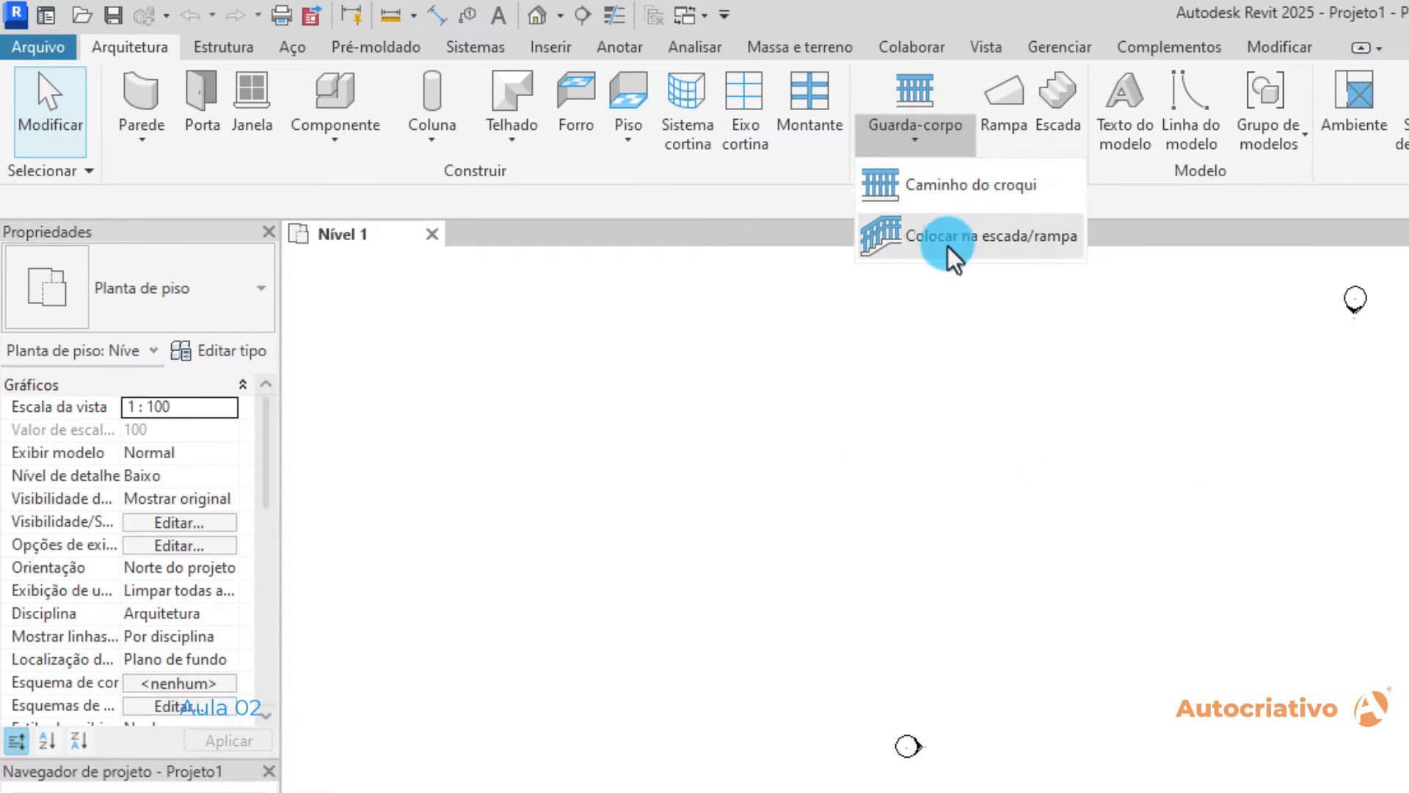
pyautogui.click(1208, 462)
pyautogui.click(629, 151)
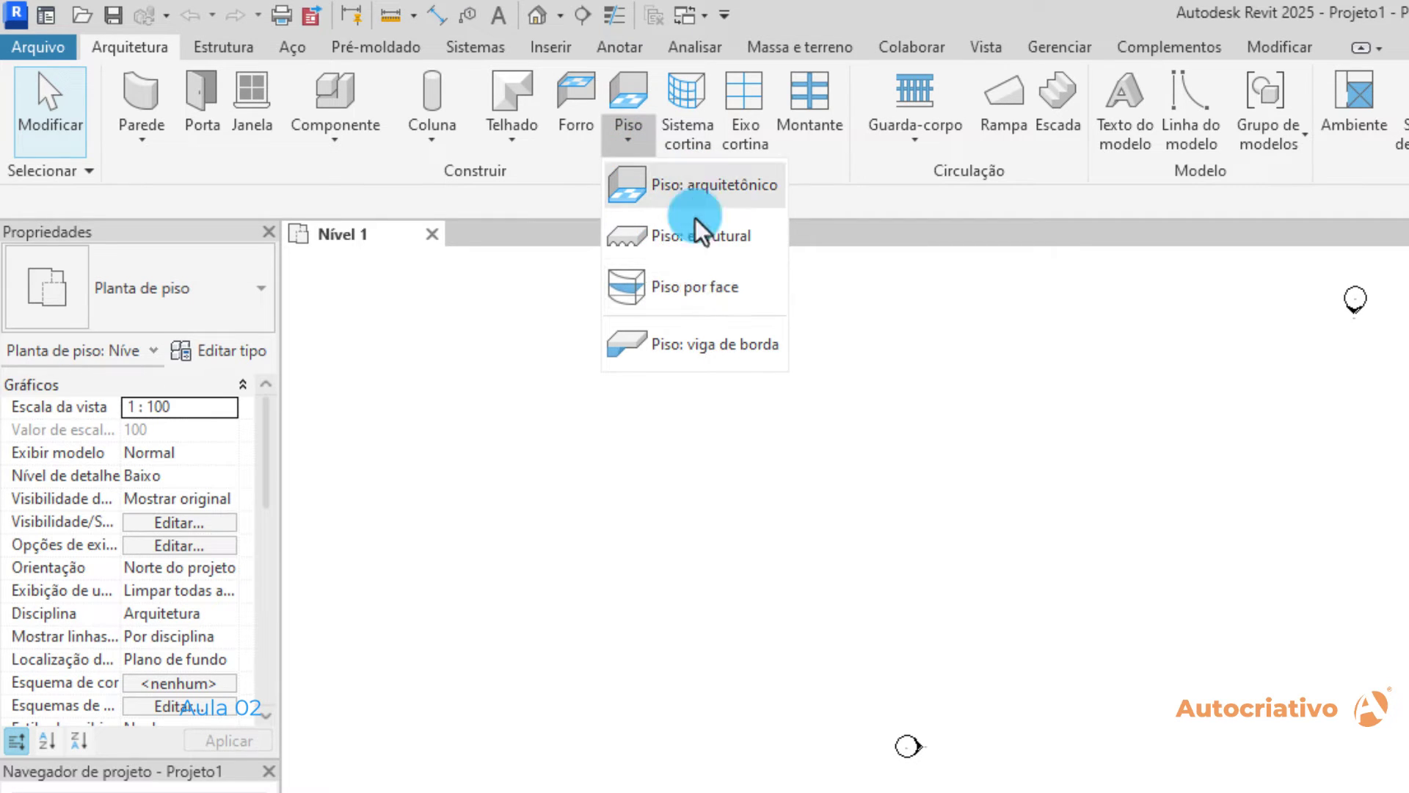
pyautogui.click(1268, 506)
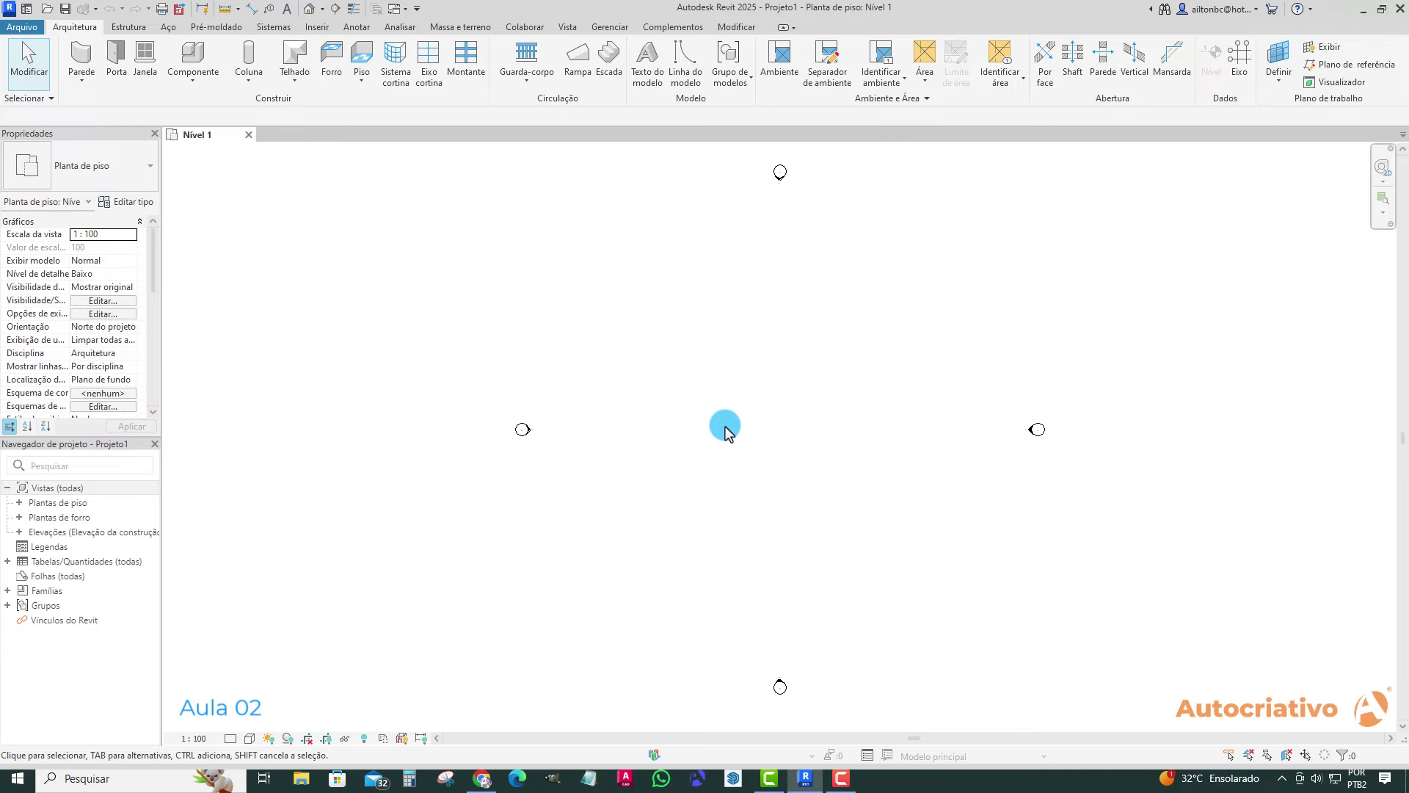
# - Compare the Vista and Arquitetura tool sets, then start the wall command by its shortcut from Vista and exit without drawing
pyautogui.click(565, 27)
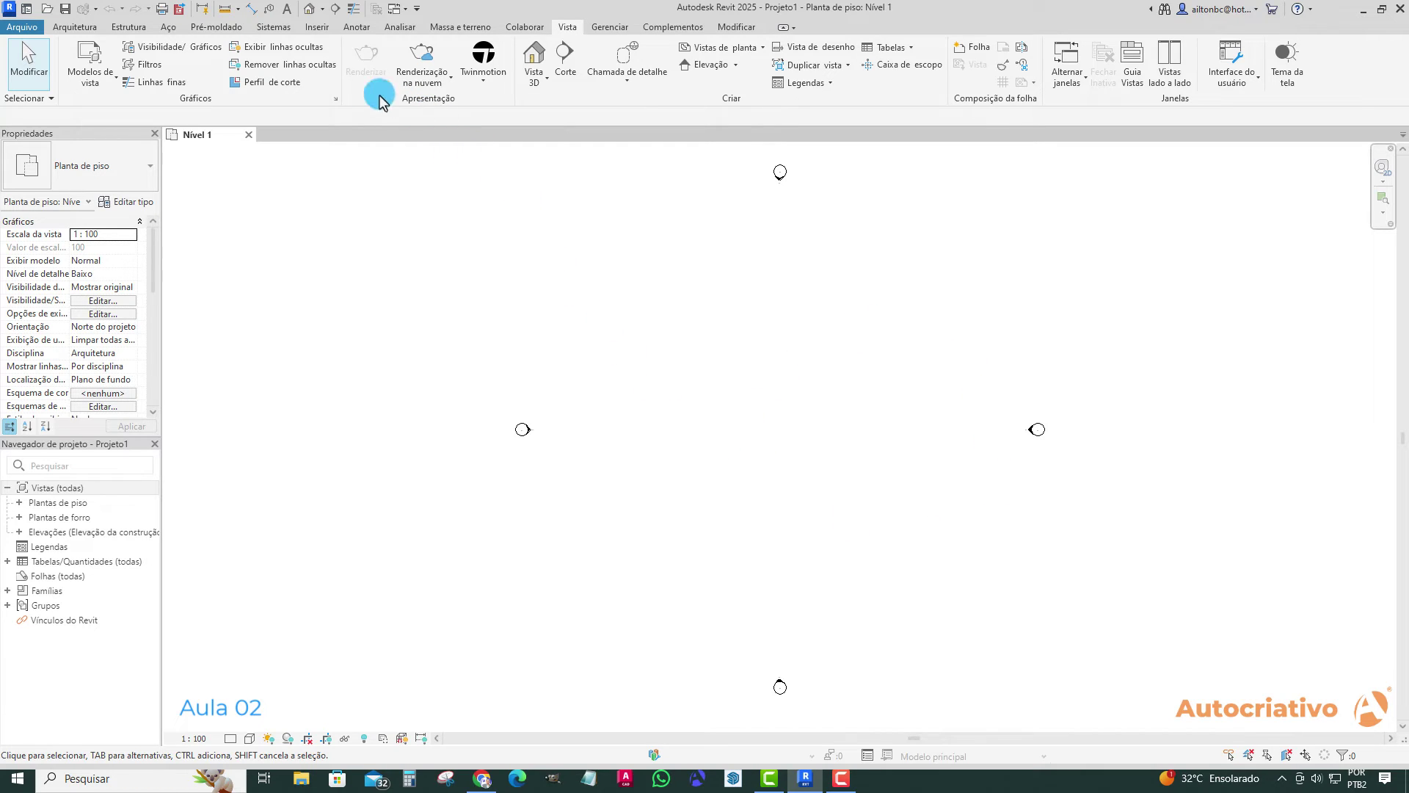
pyautogui.click(74, 27)
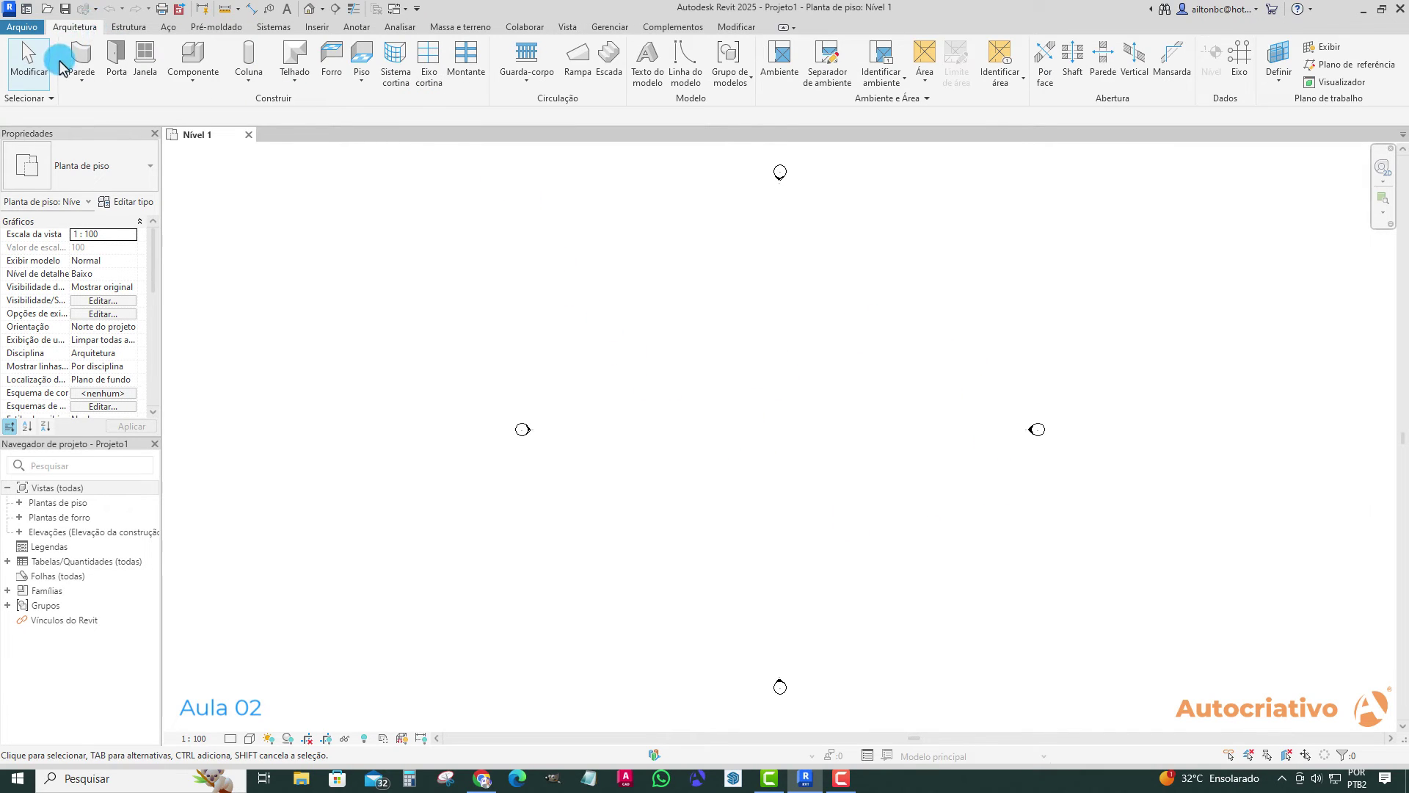
pyautogui.click(566, 29)
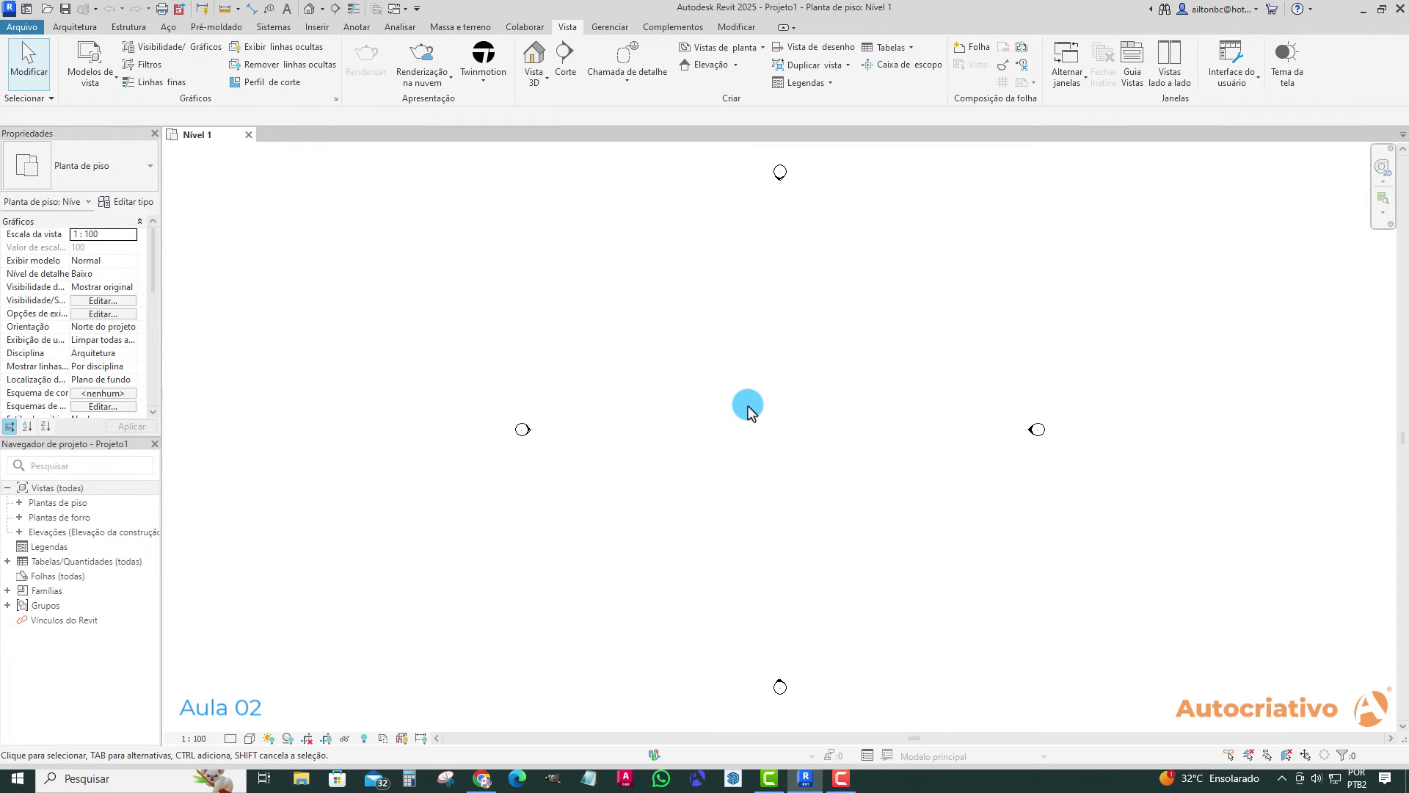
pyautogui.press('w')
pyautogui.press('a')
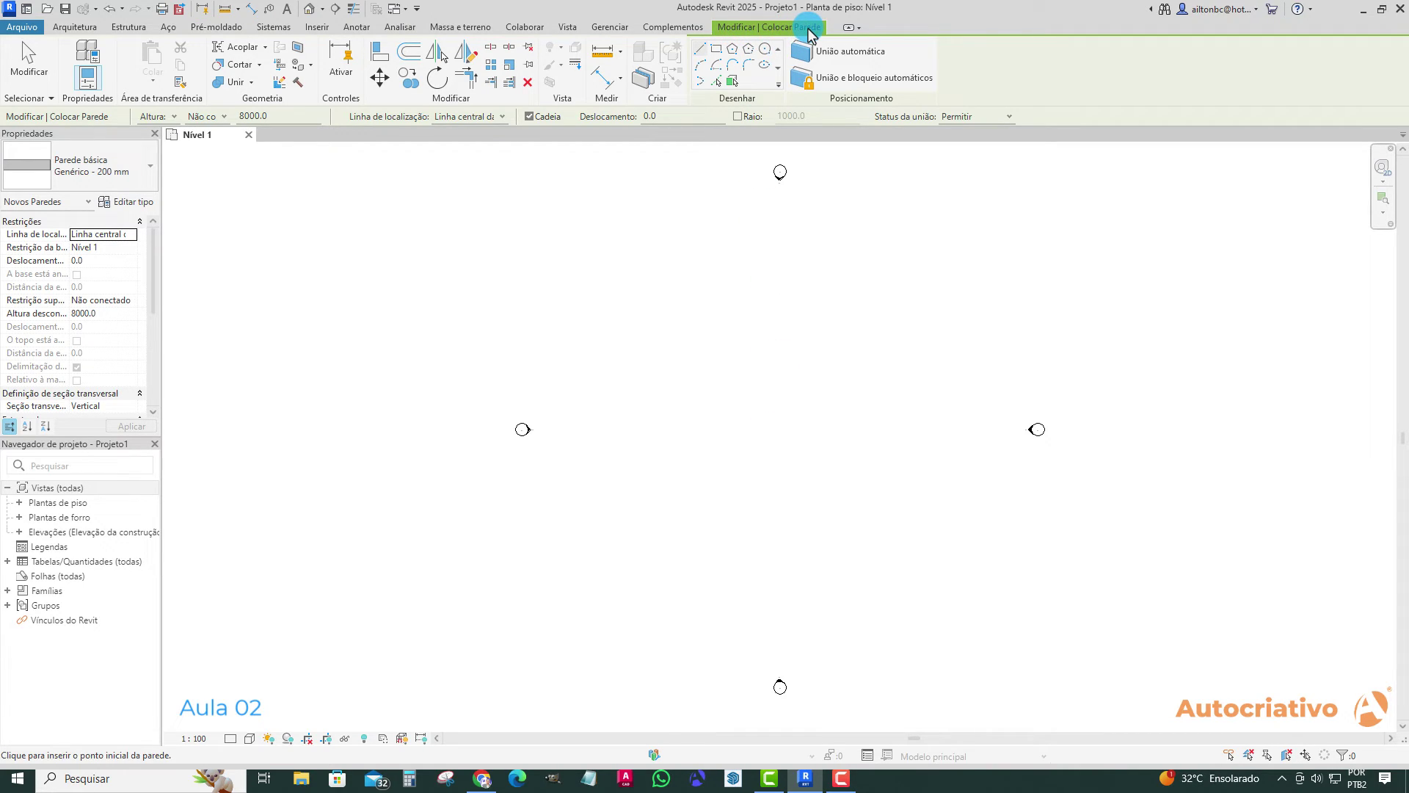
pyautogui.press('Escape')
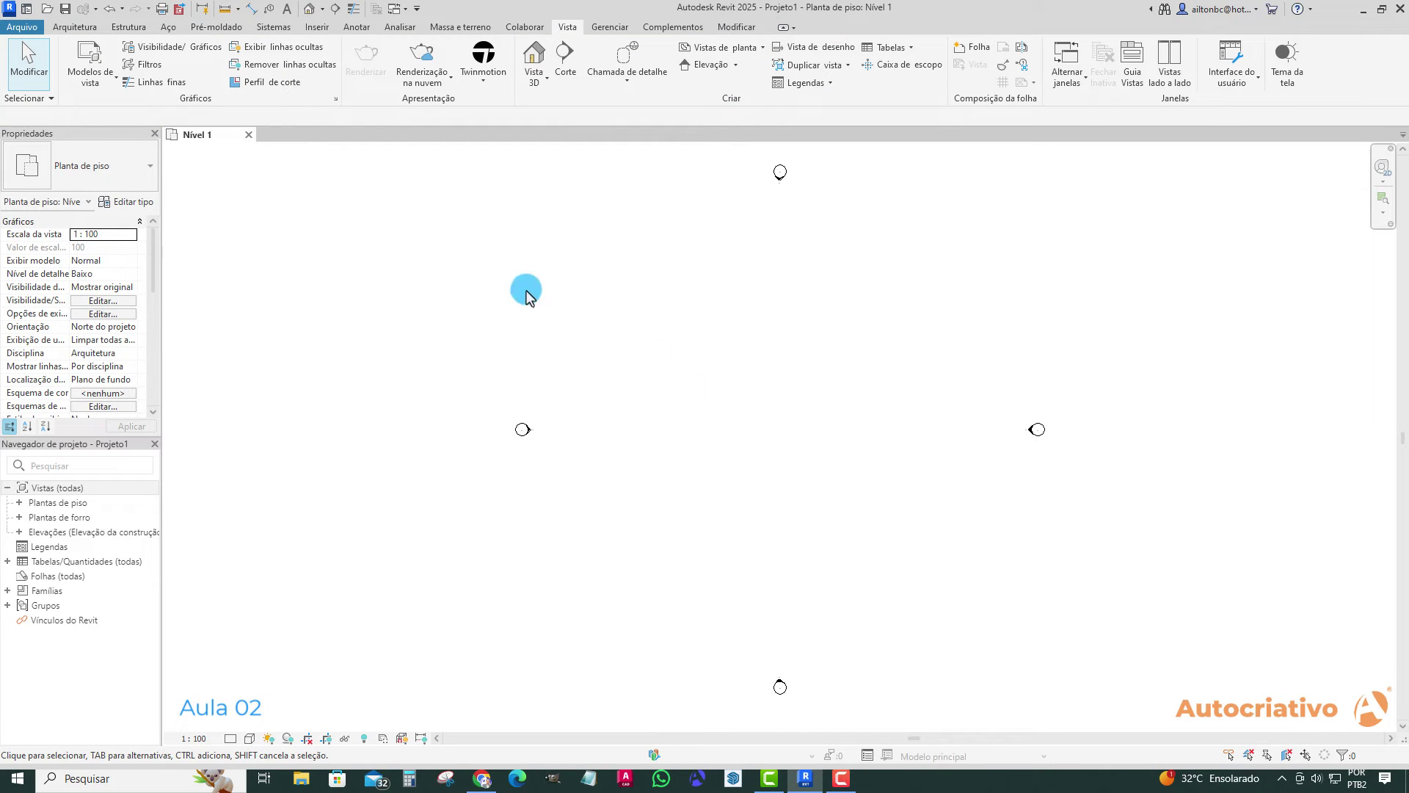
# - Consult the online help topic Colocar uma porta for the Porta tool, read it through, and return to Revit
pyautogui.click(77, 28)
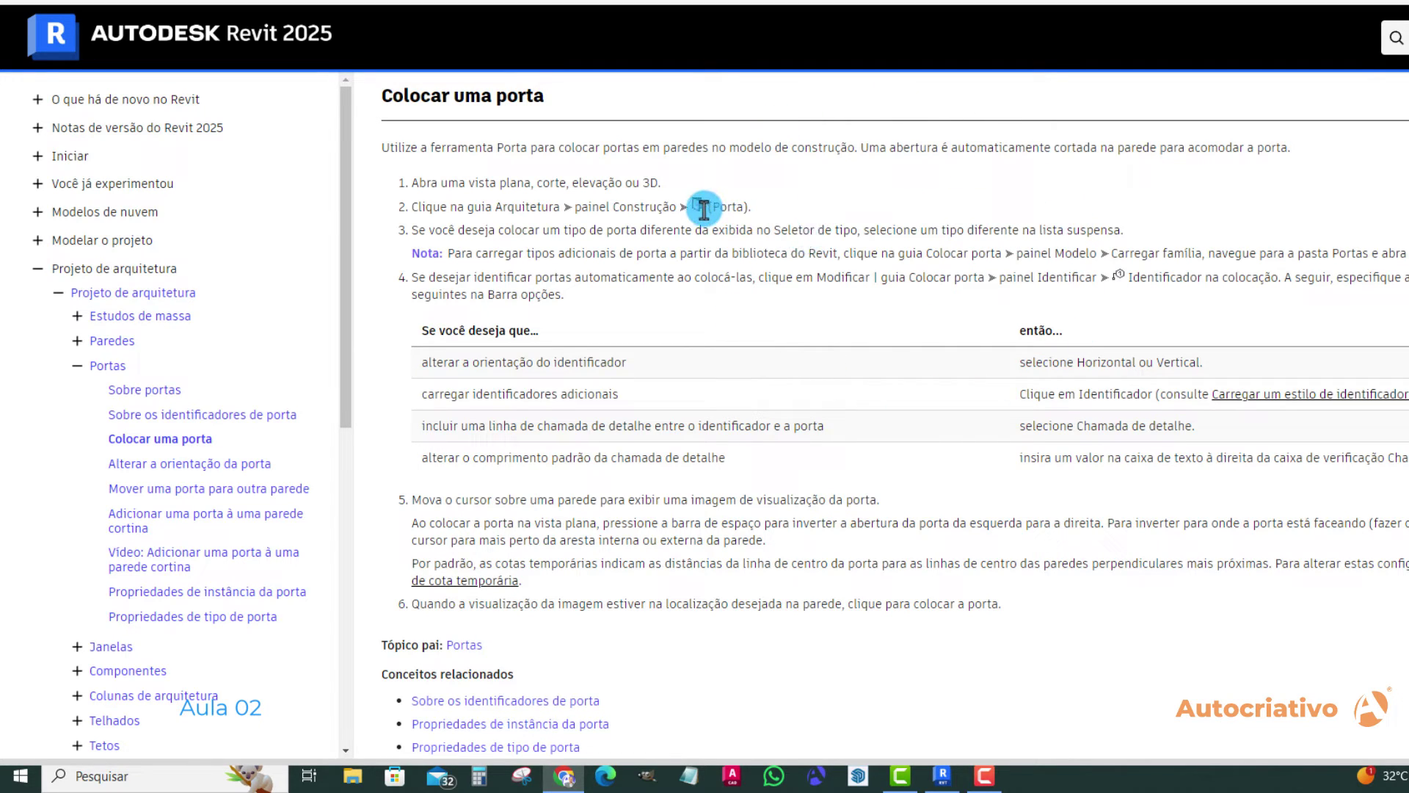
pyautogui.scroll(-1, 433, 309)
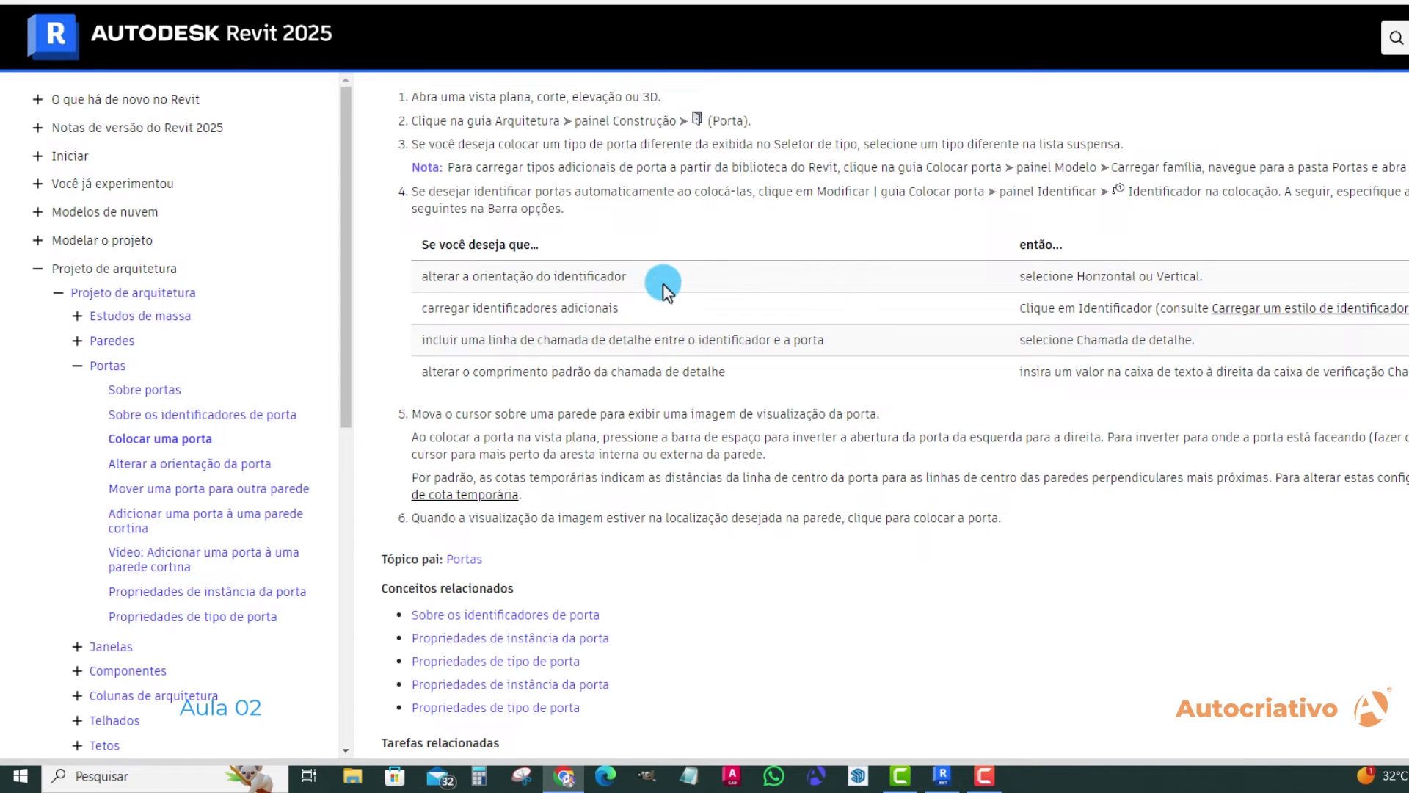
pyautogui.scroll(-4, 543, 271)
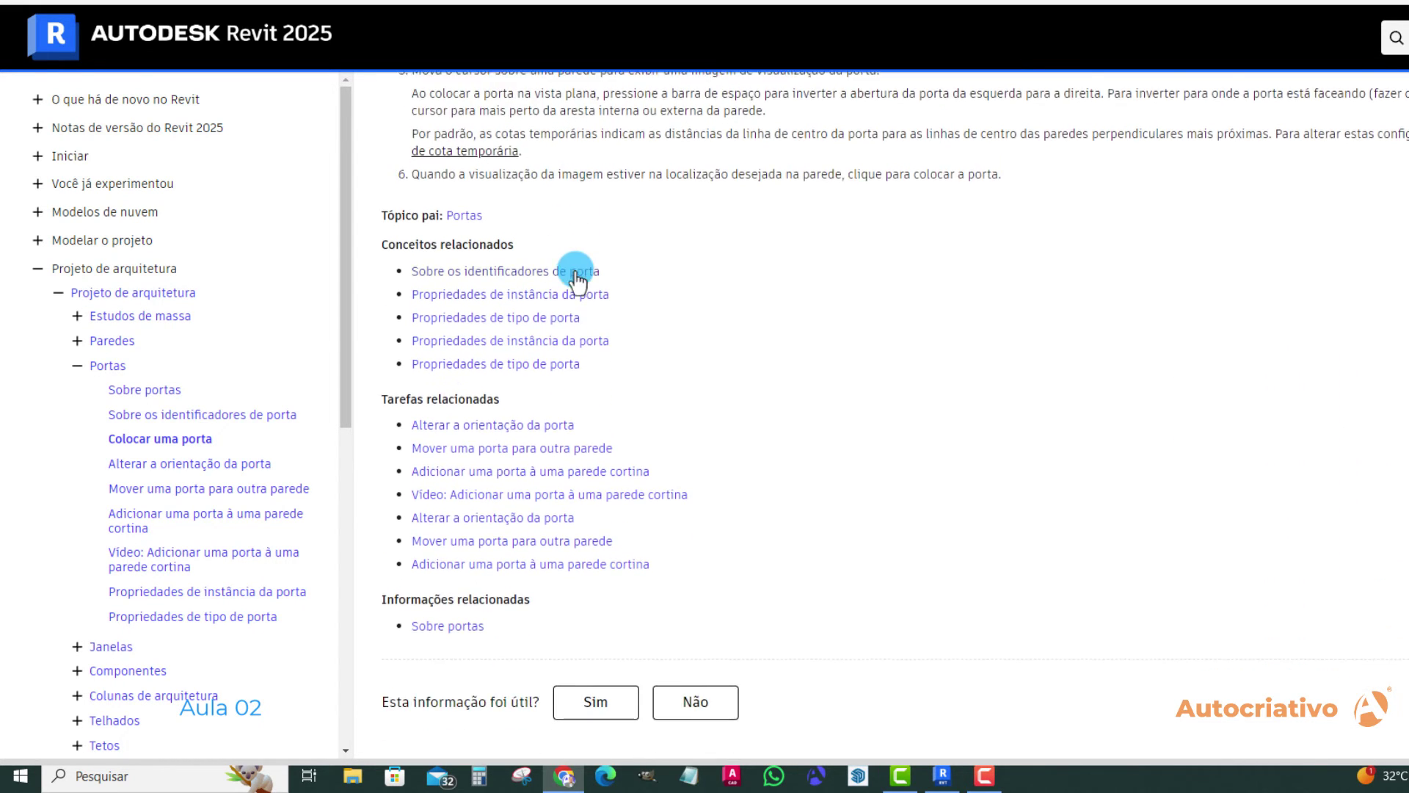
pyautogui.scroll(-1, 639, 301)
pyautogui.scroll(6, 653, 307)
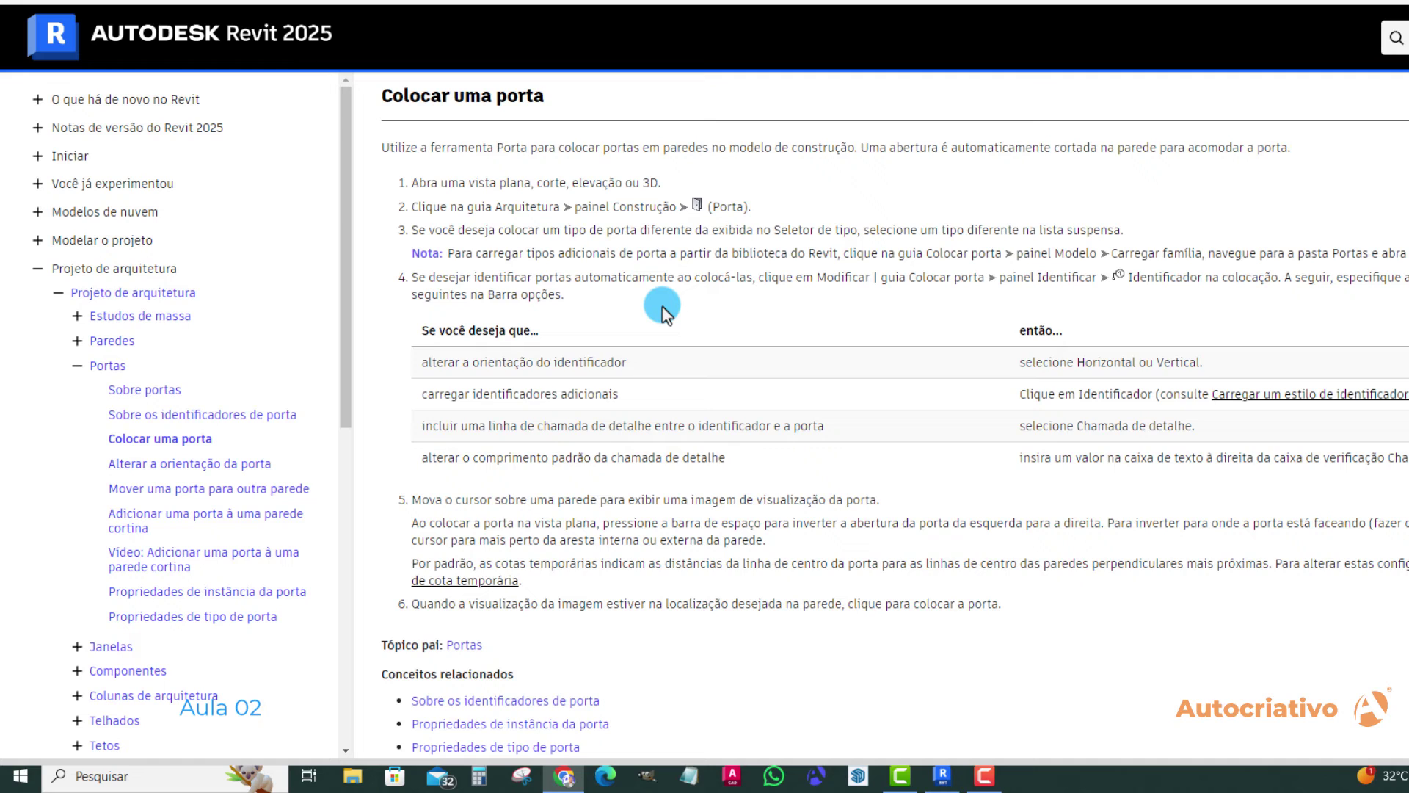
pyautogui.click(943, 776)
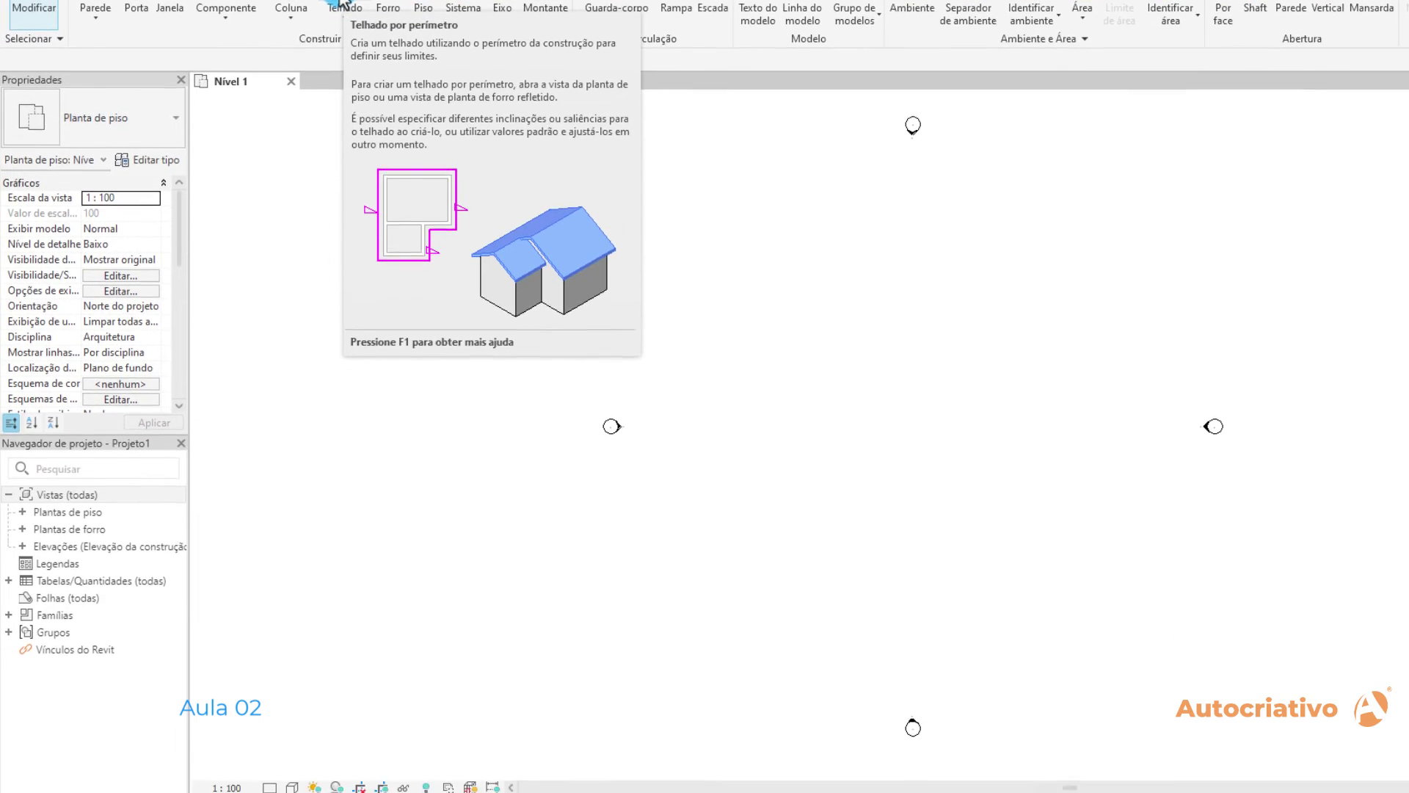
# - Consult the online help topic for the Telhado por perímetro tool, read its instructions, and return to Revit
pyautogui.press('F1')
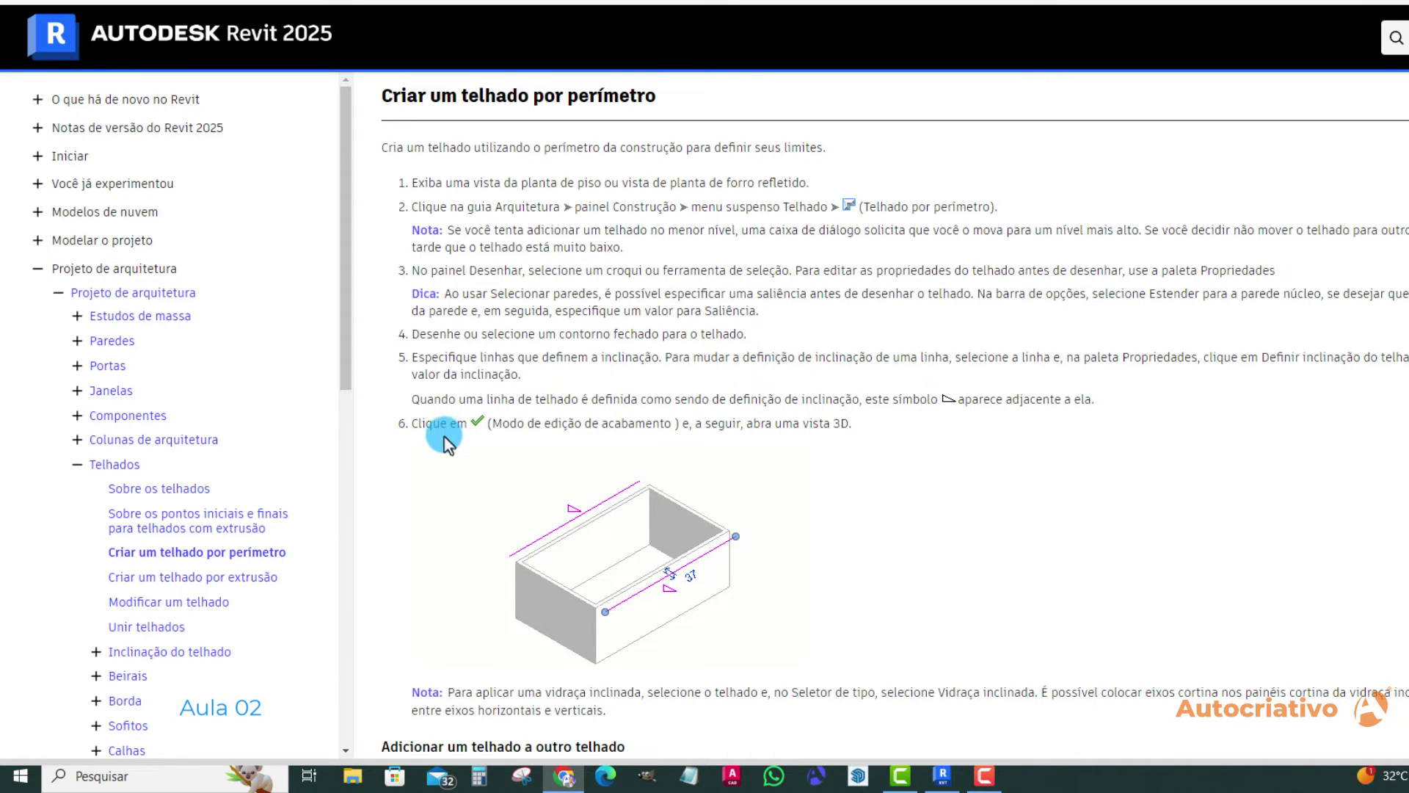
pyautogui.scroll(-7, 445, 437)
pyautogui.scroll(6, 426, 430)
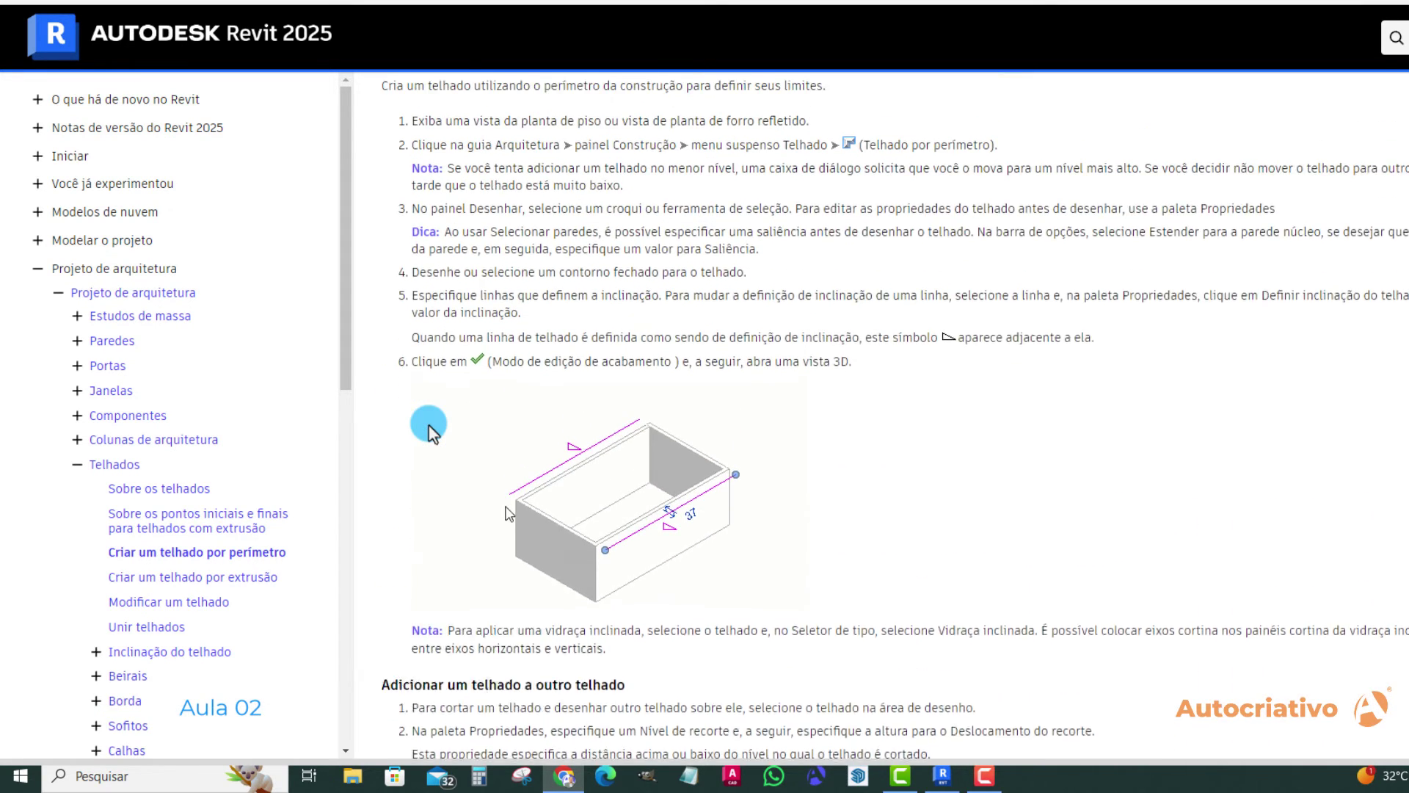
pyautogui.scroll(1, 428, 434)
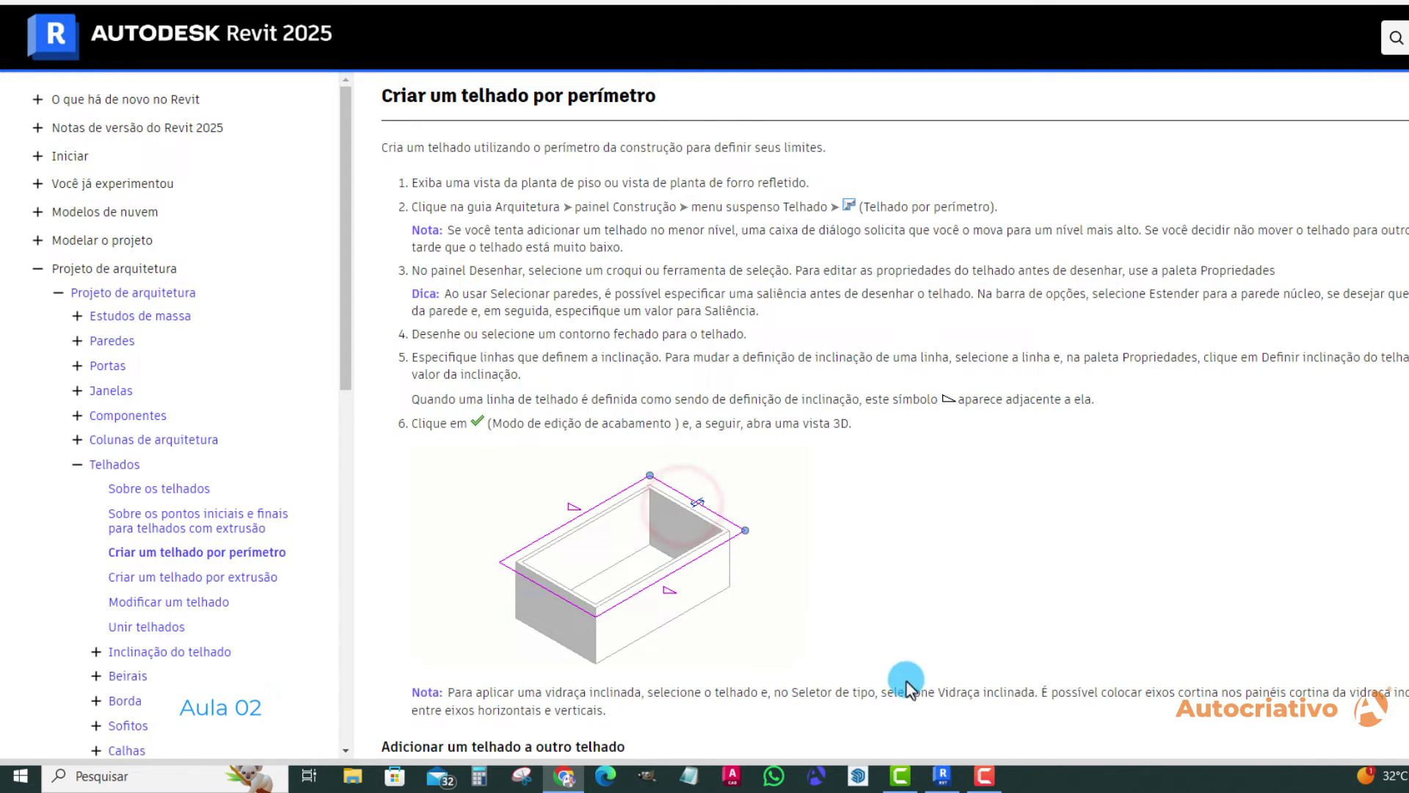
pyautogui.click(943, 776)
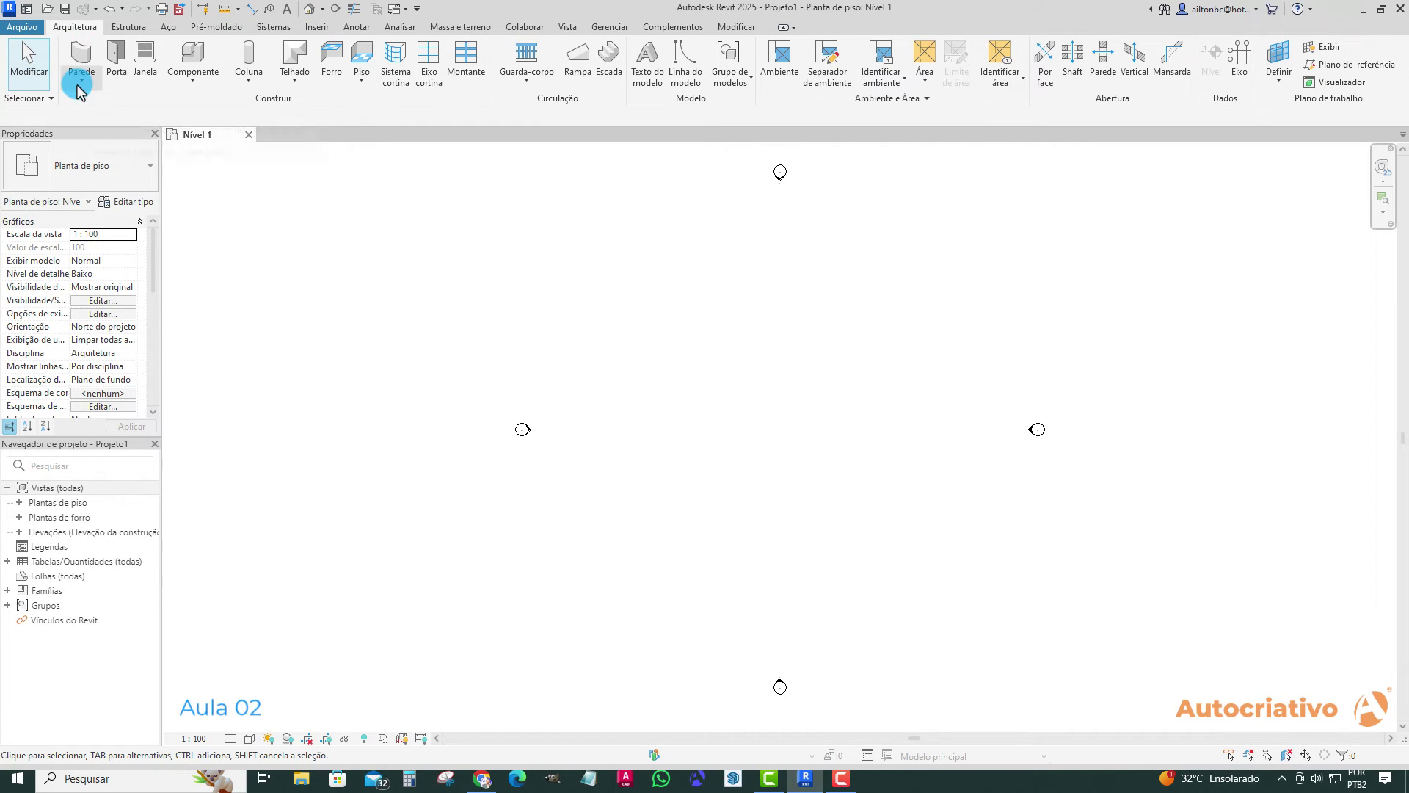
# - Examine the contextual placement tools for Parede, Janela and Coluna, leaving each command without placing anything
pyautogui.click(82, 57)
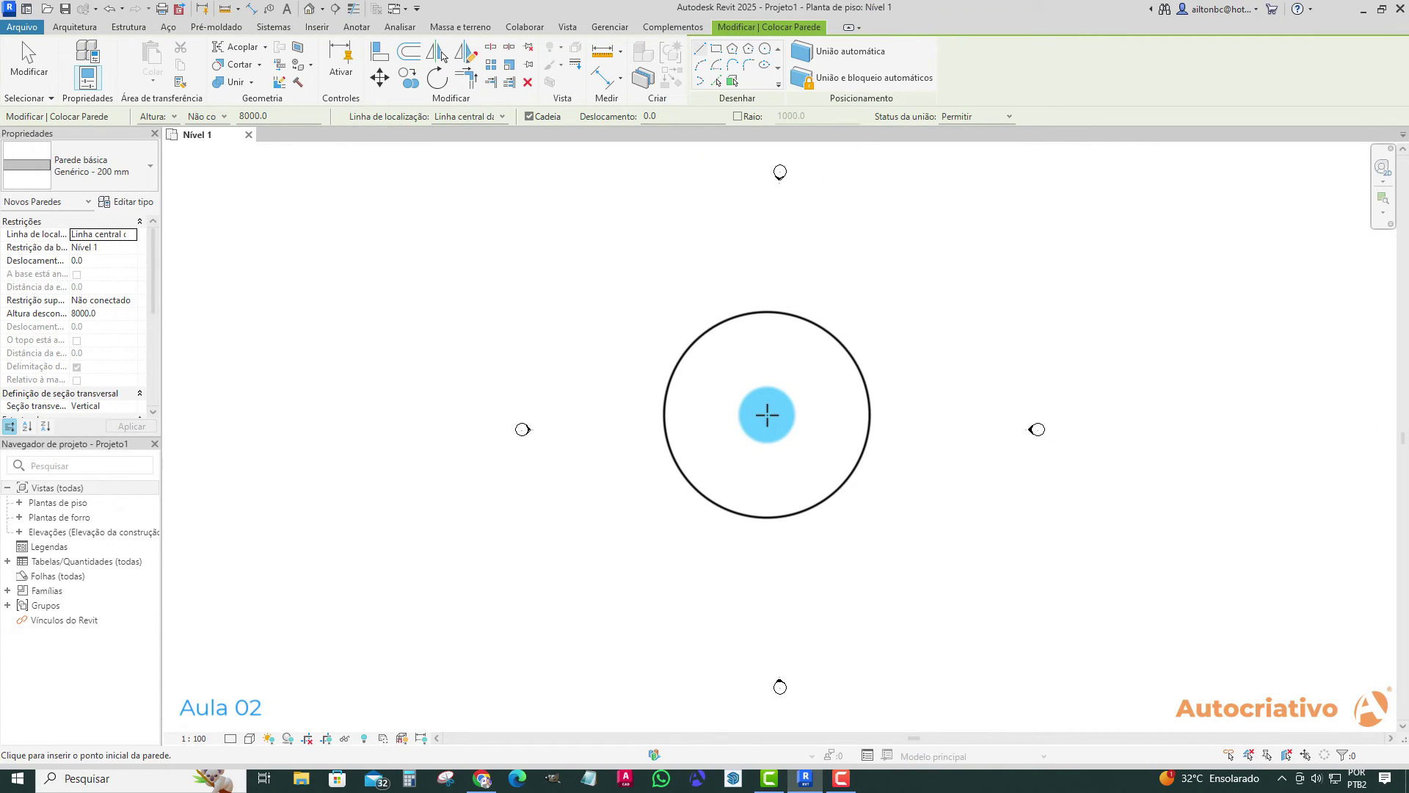
pyautogui.press('Escape')
pyautogui.press('Escape')
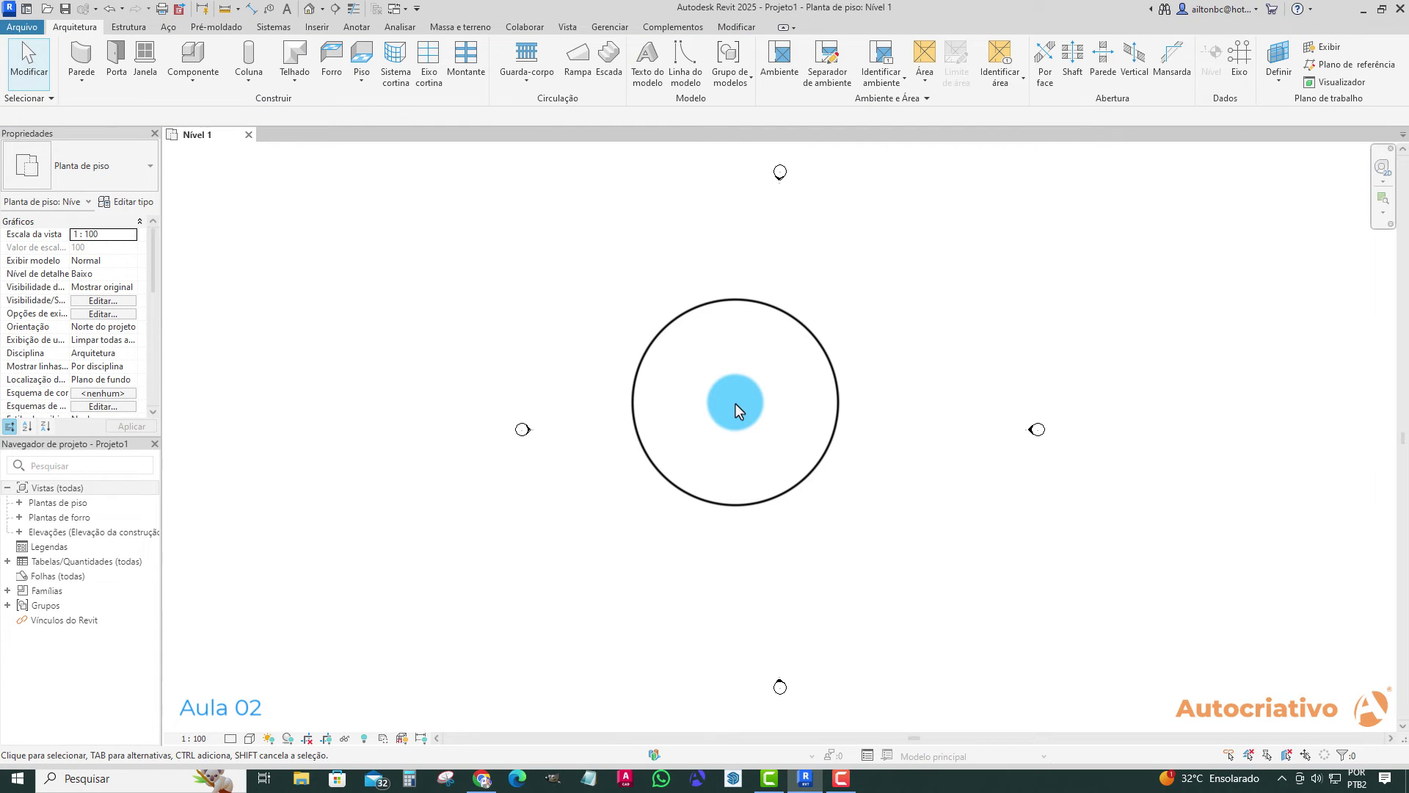
pyautogui.click(146, 56)
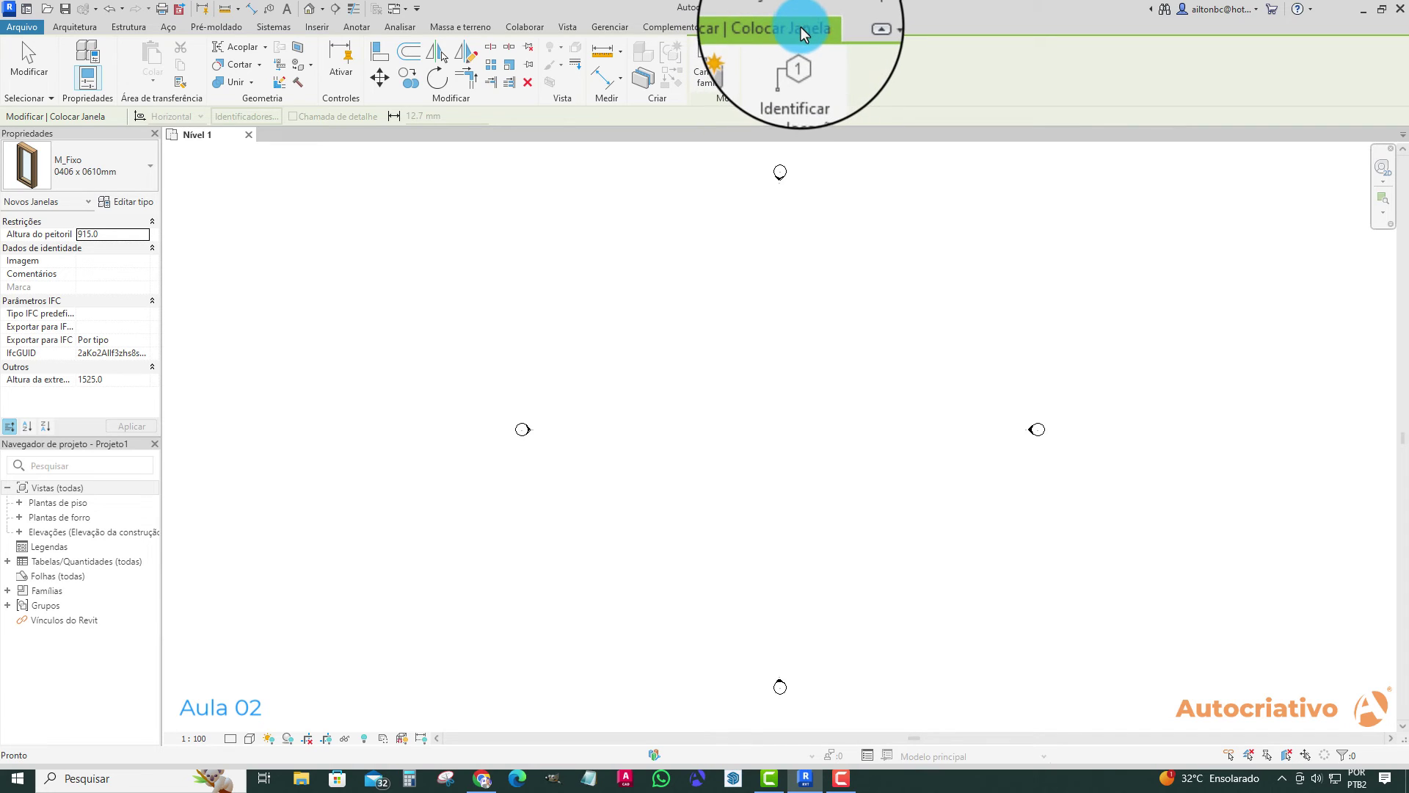
pyautogui.press('Escape')
pyautogui.press('Escape')
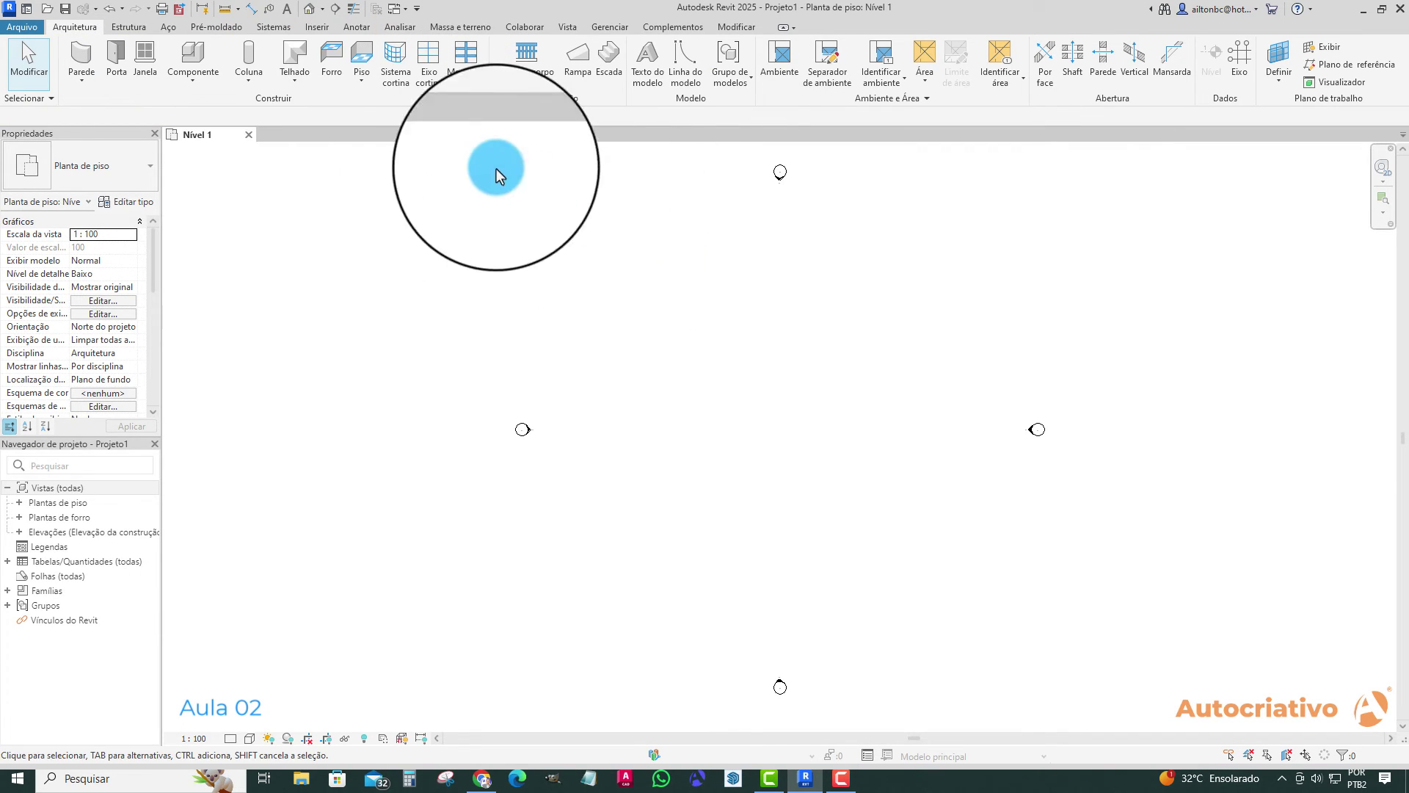
pyautogui.click(249, 54)
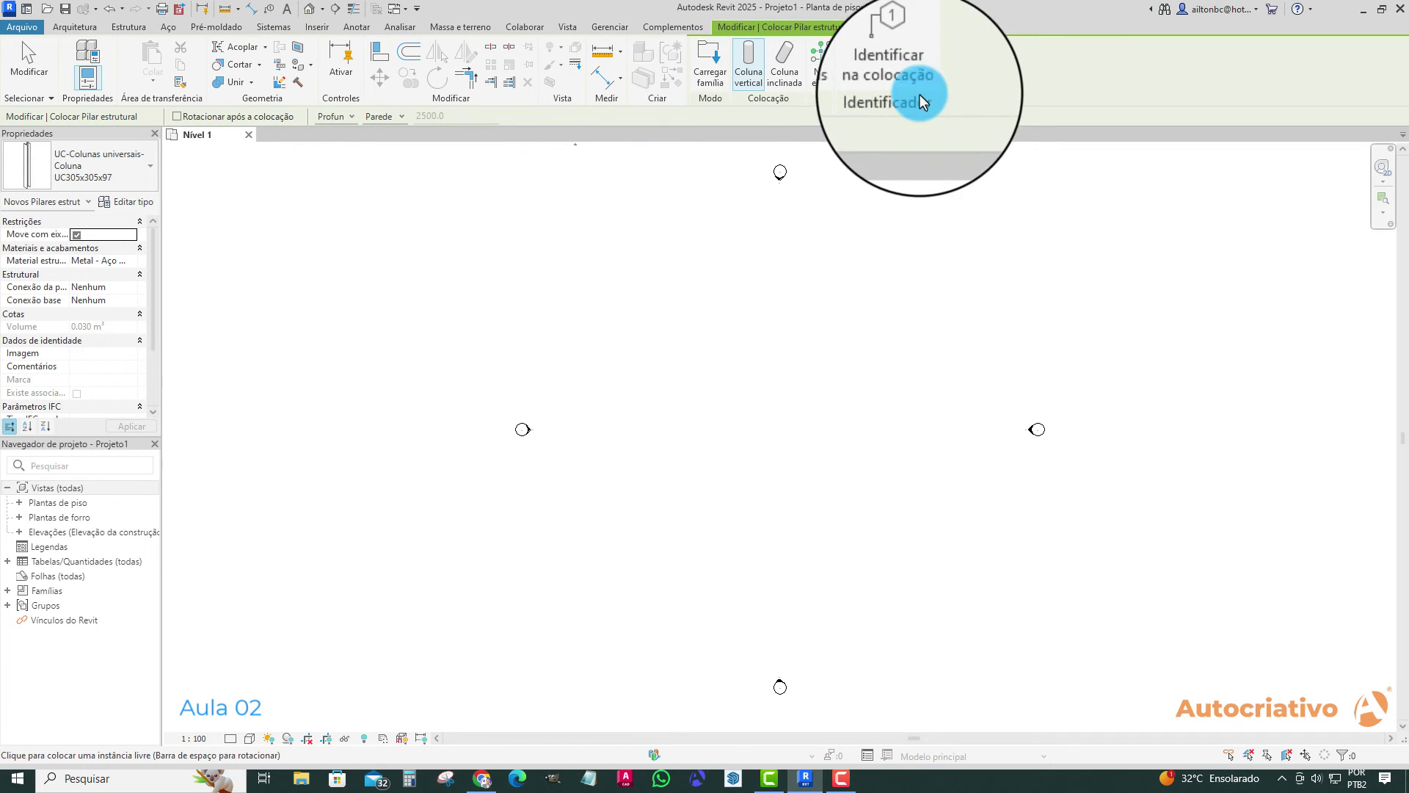
pyautogui.press('Escape')
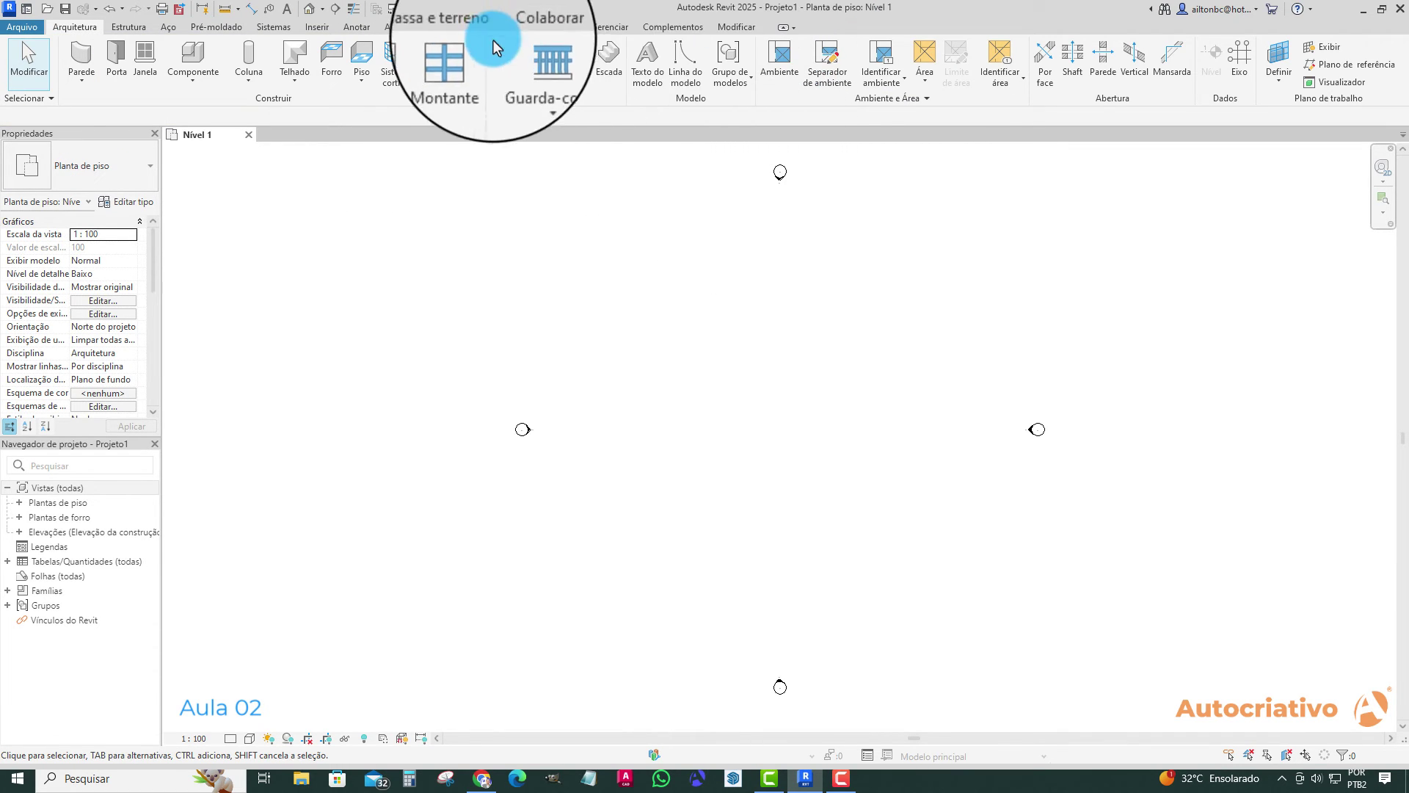
# - Compare the general Modificar tools with the contextual tools for sketching a Piso boundary, and cancel the floor sketch
pyautogui.click(736, 29)
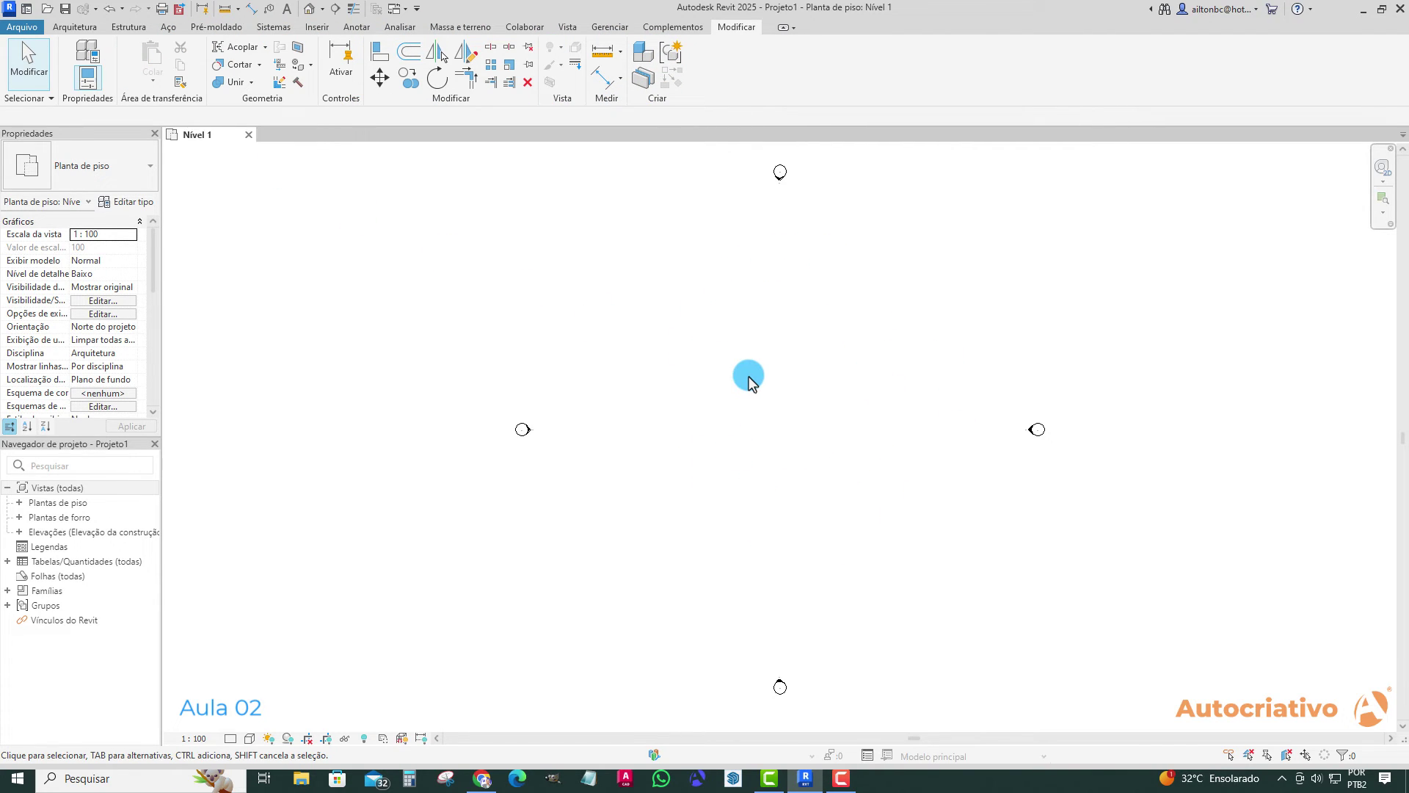
pyautogui.click(76, 27)
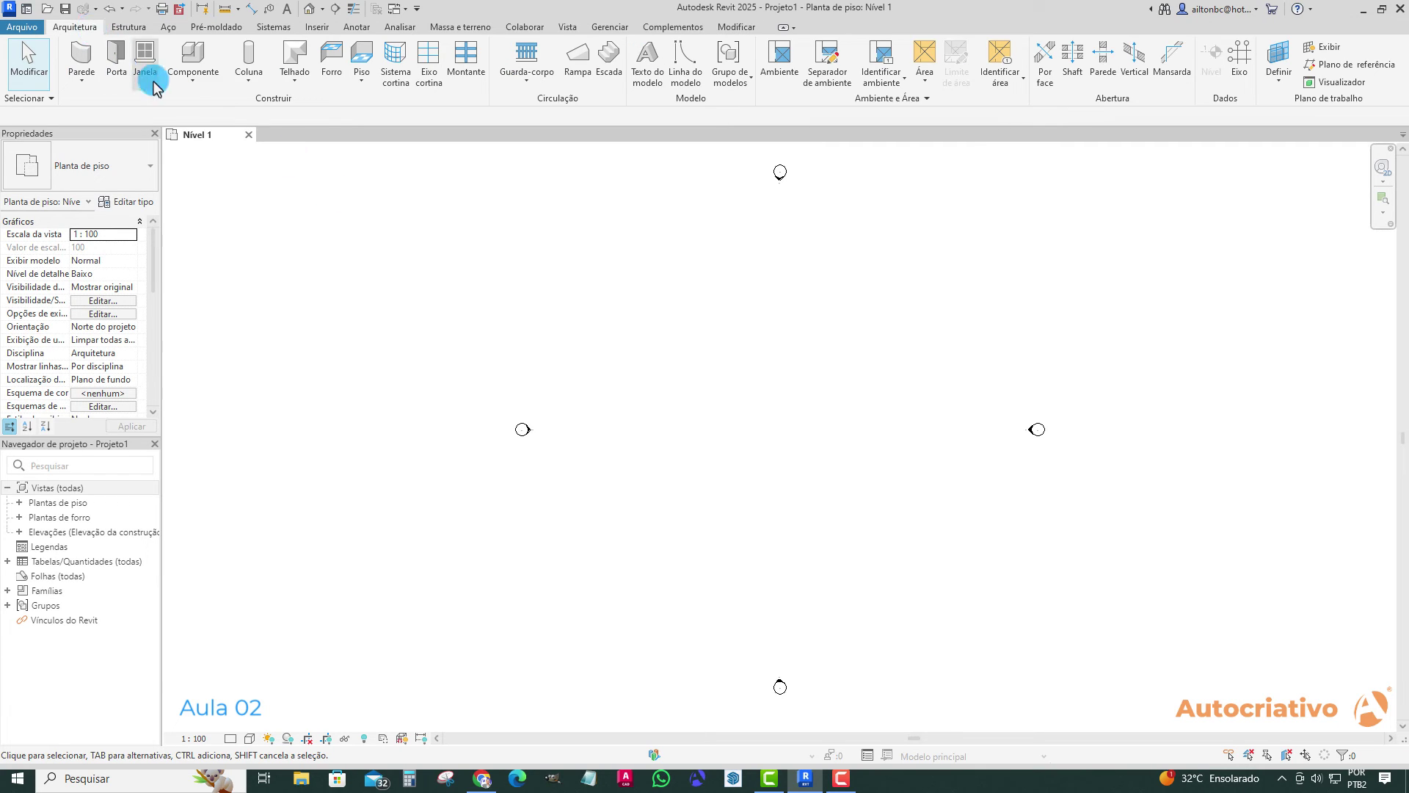
pyautogui.click(361, 55)
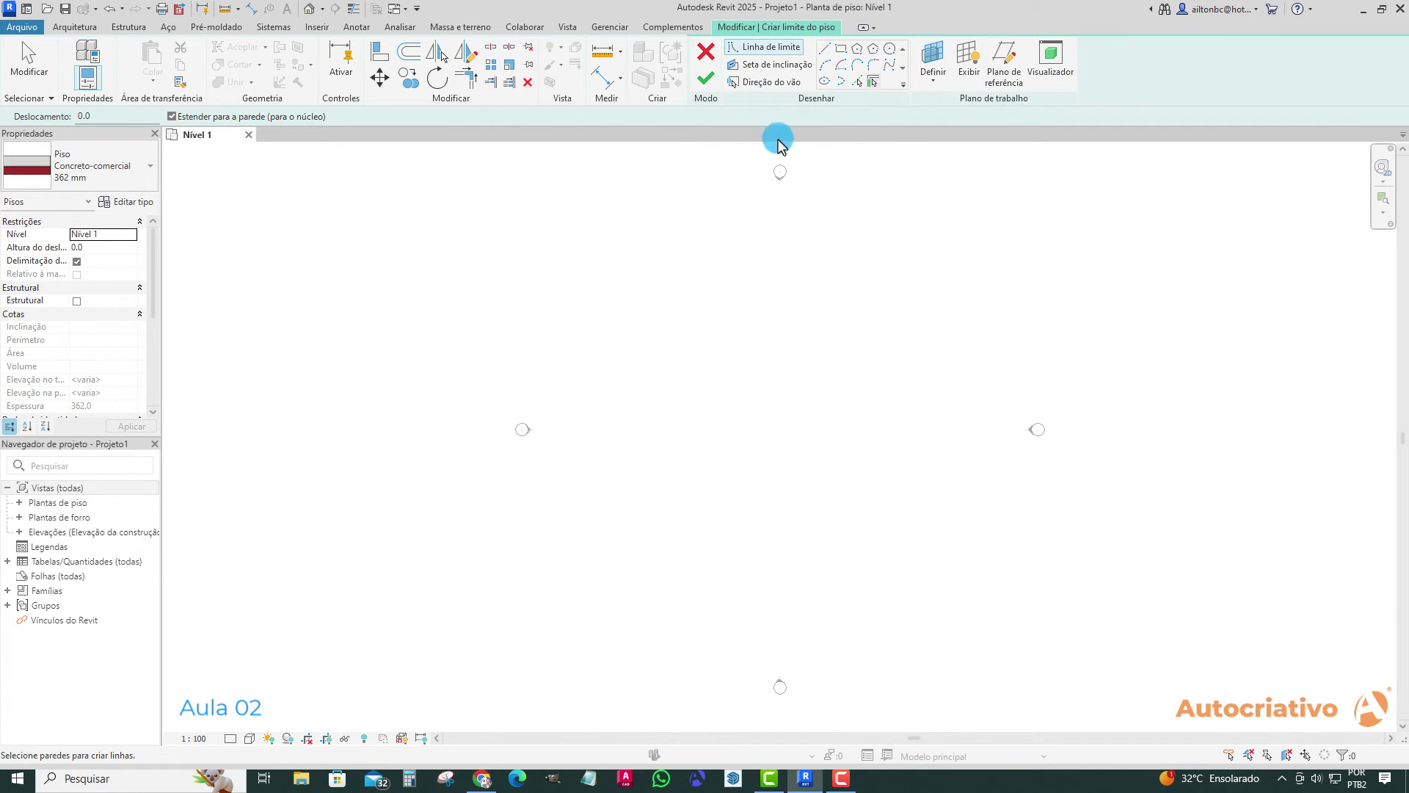
pyautogui.click(74, 28)
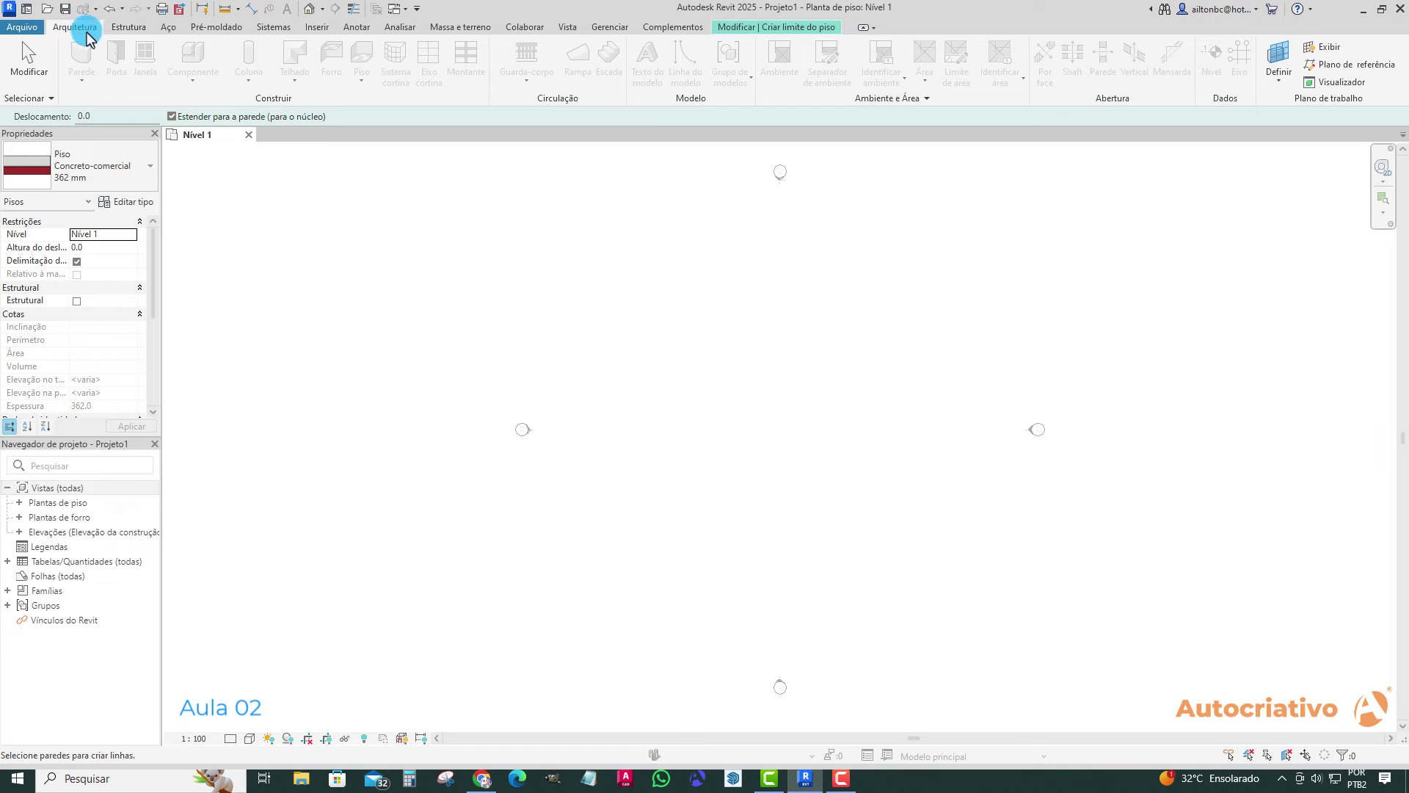
pyautogui.click(755, 273)
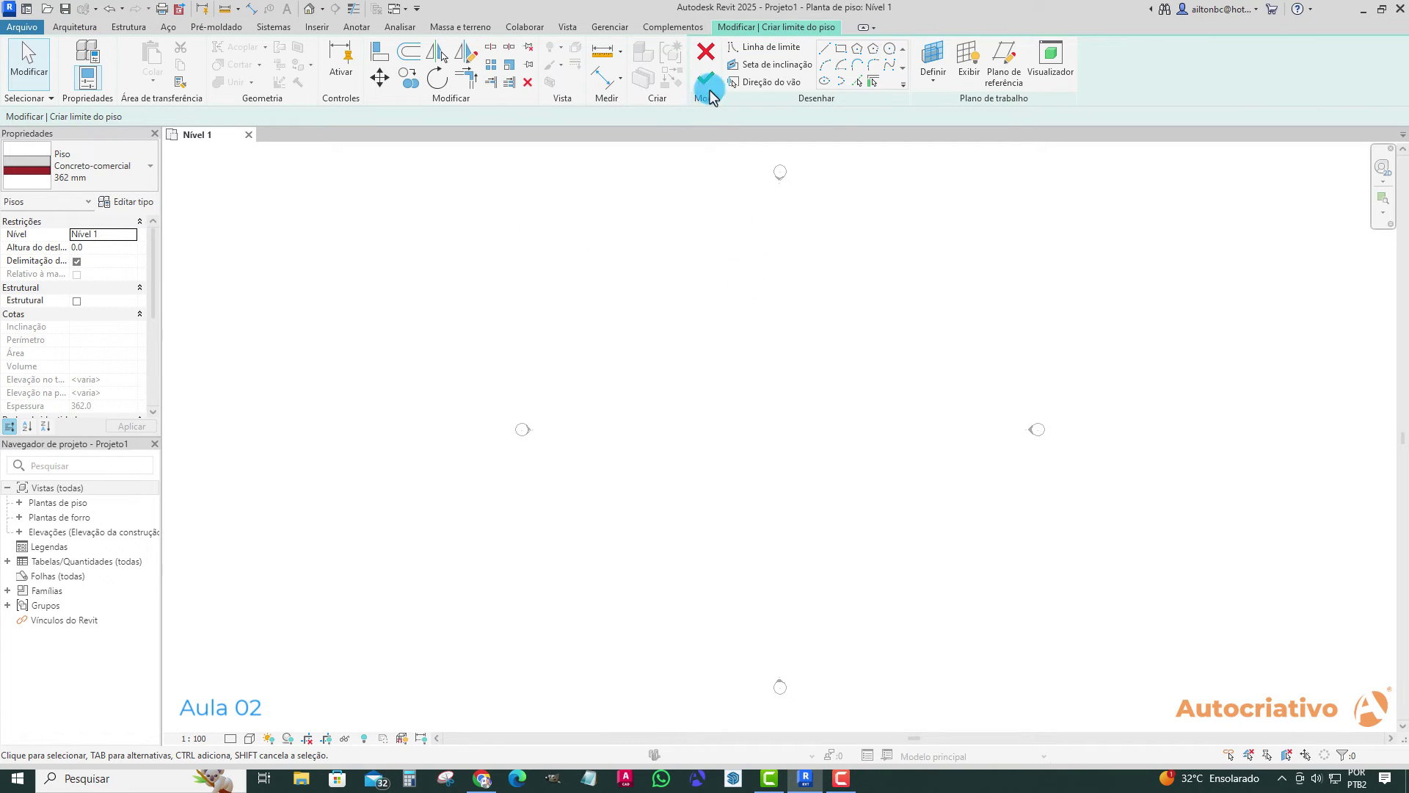
pyautogui.click(706, 53)
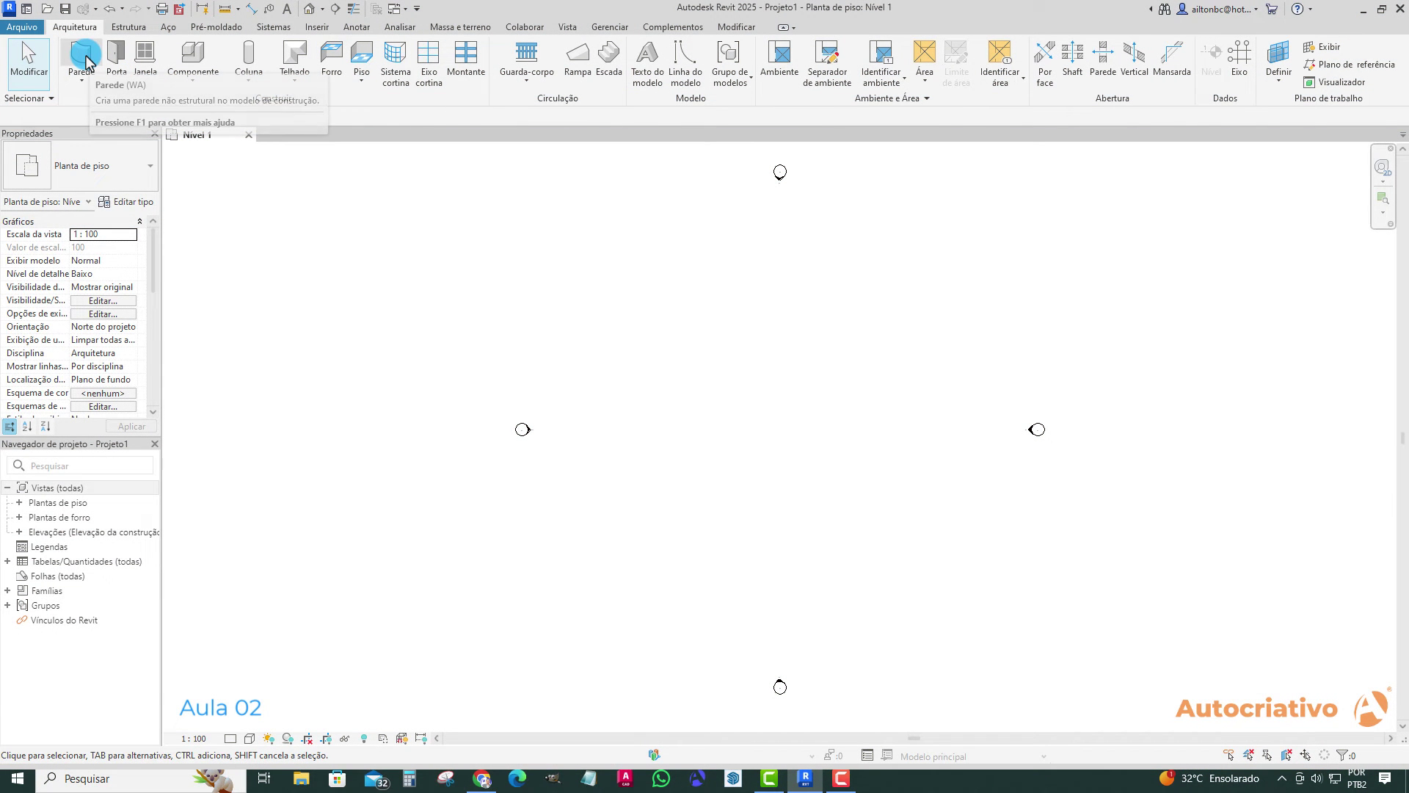
# - Compare the placement options offered for Parede, Porta and Pilar estrutural, leaving each command without placing anything, and check the view's properties
pyautogui.click(85, 59)
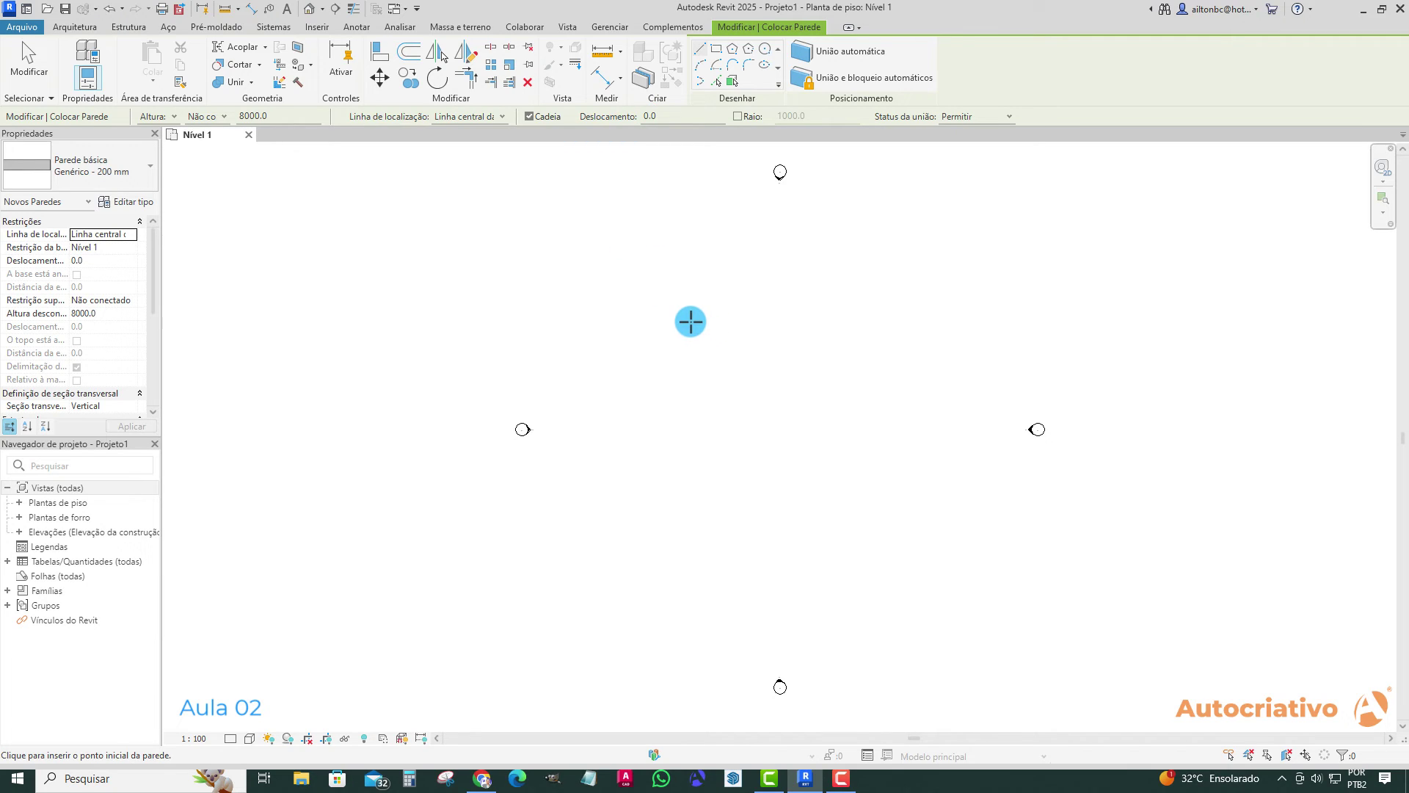
pyautogui.press('Escape')
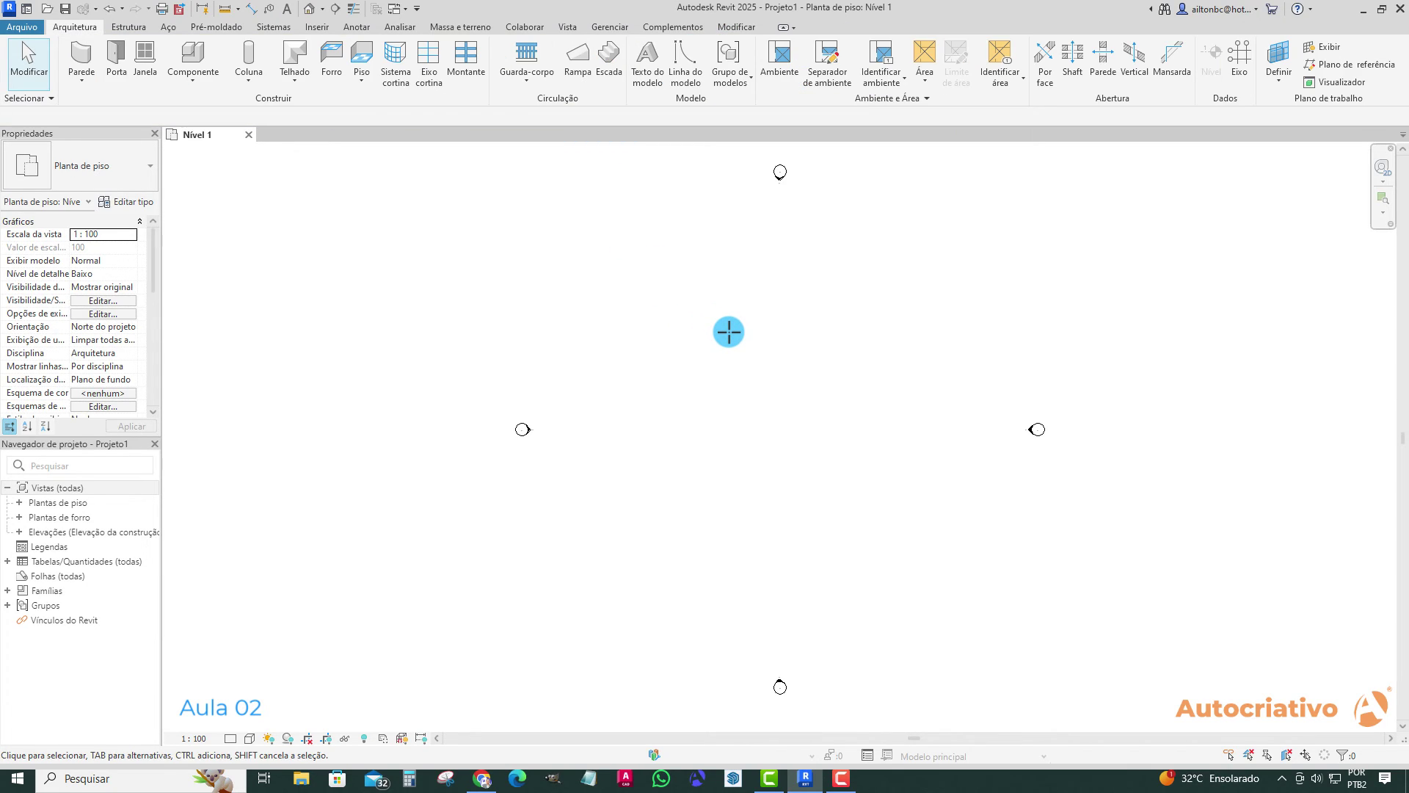
pyautogui.click(116, 59)
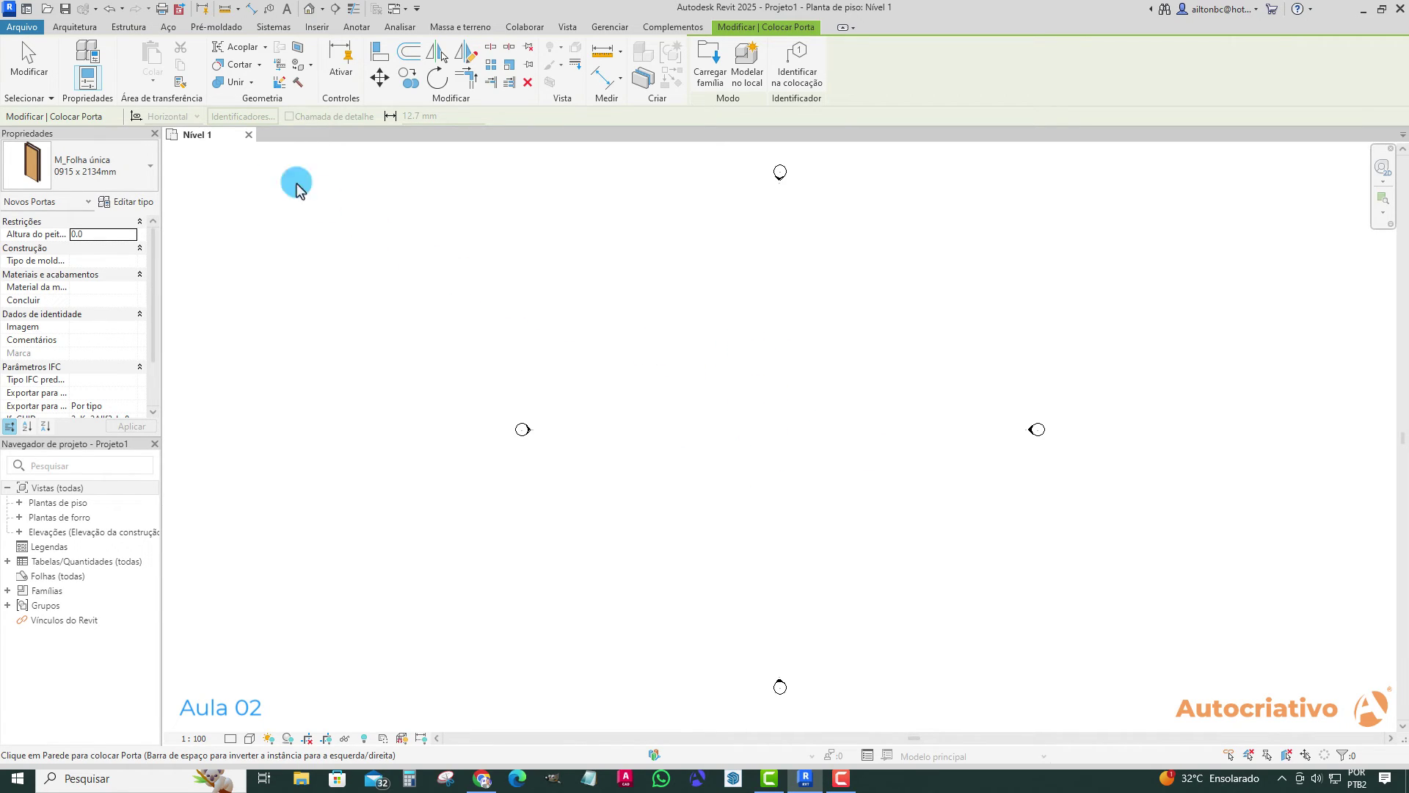
pyautogui.press('Escape')
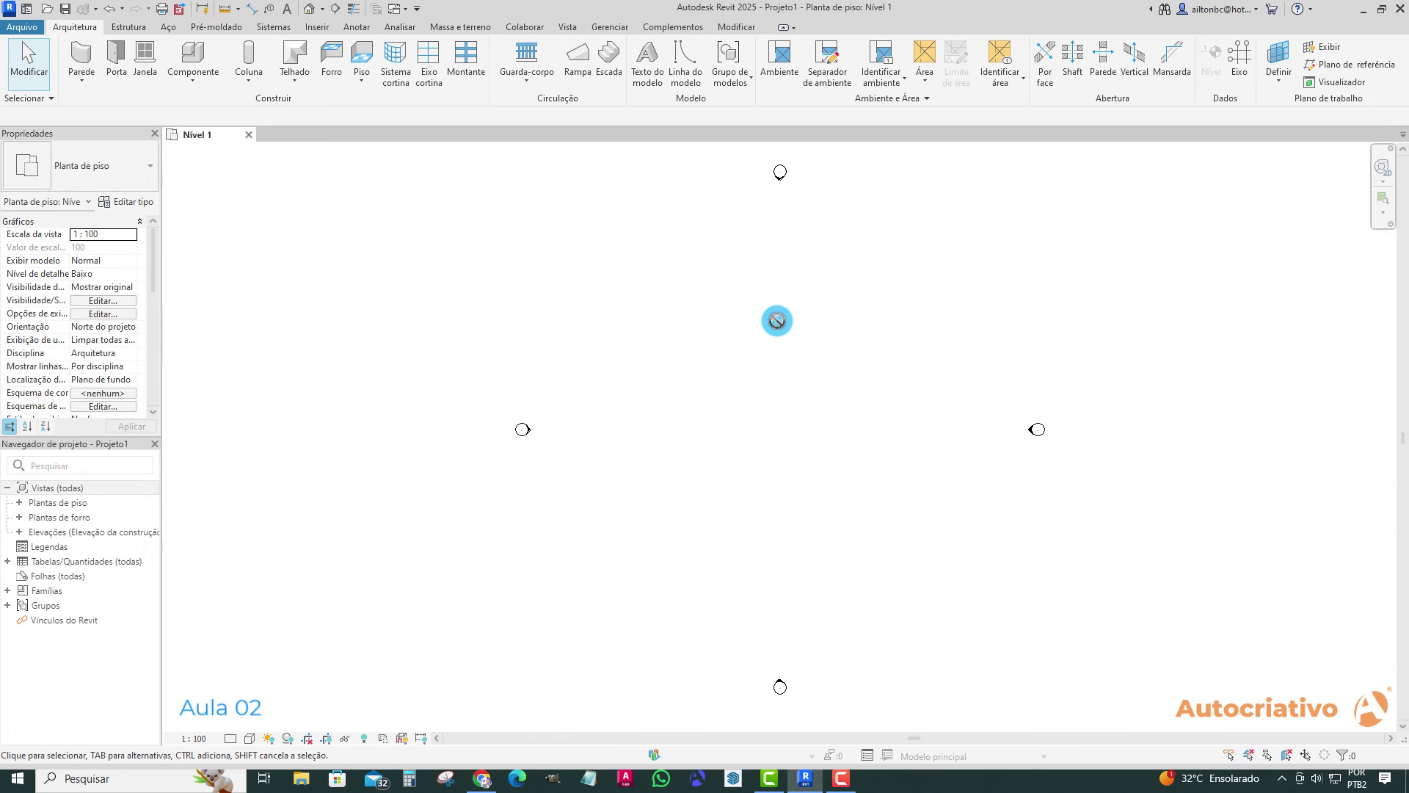
pyautogui.click(245, 59)
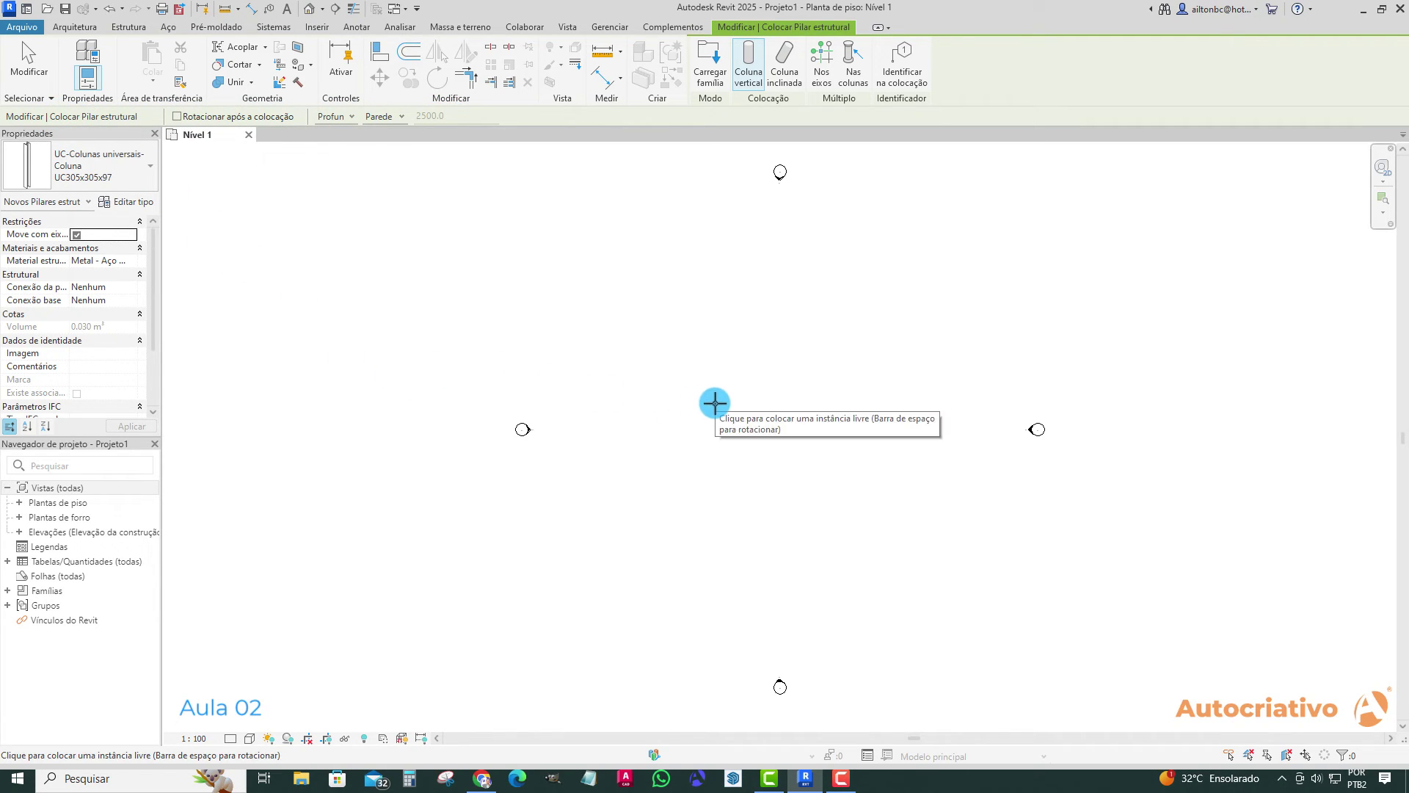
pyautogui.press('Escape')
pyautogui.press('Escape')
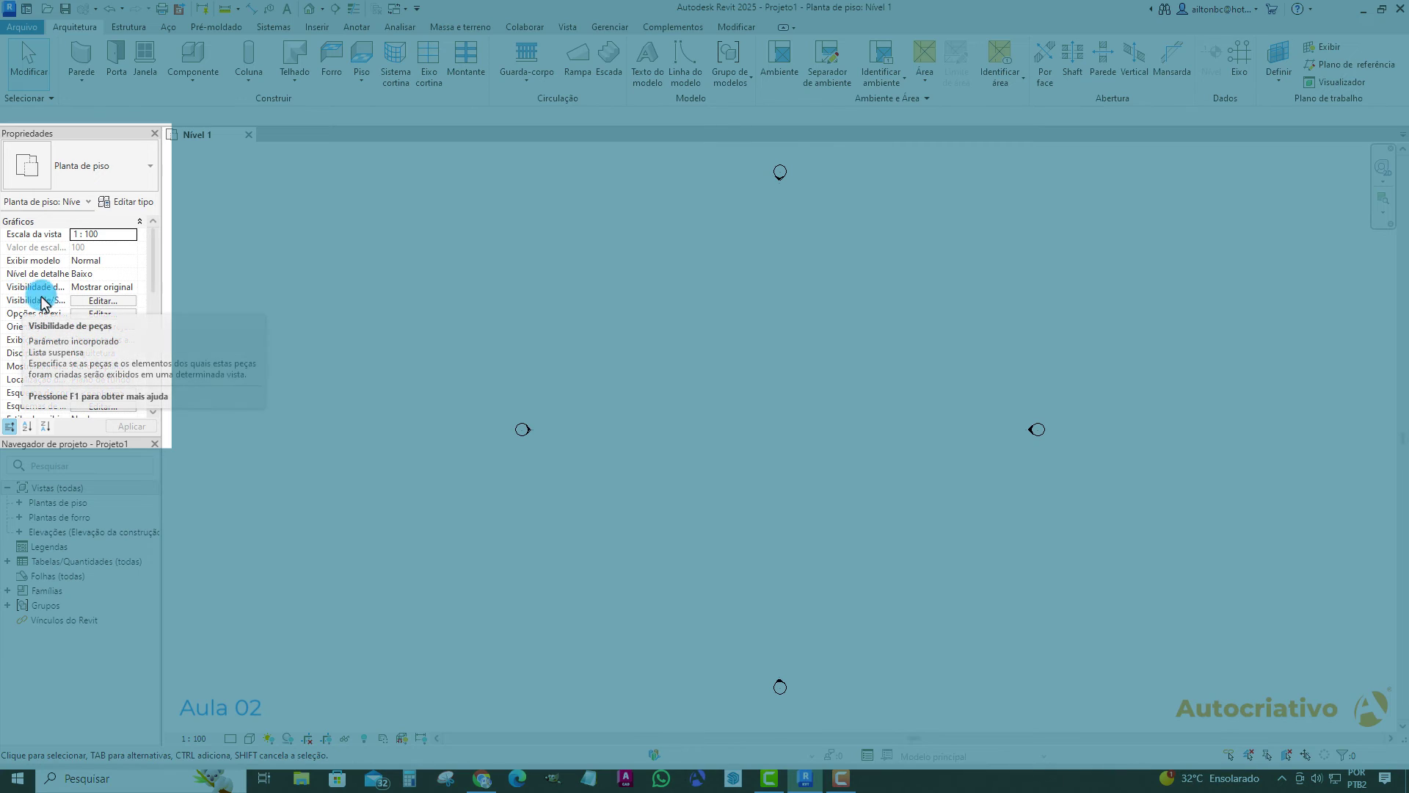
pyautogui.click(83, 235)
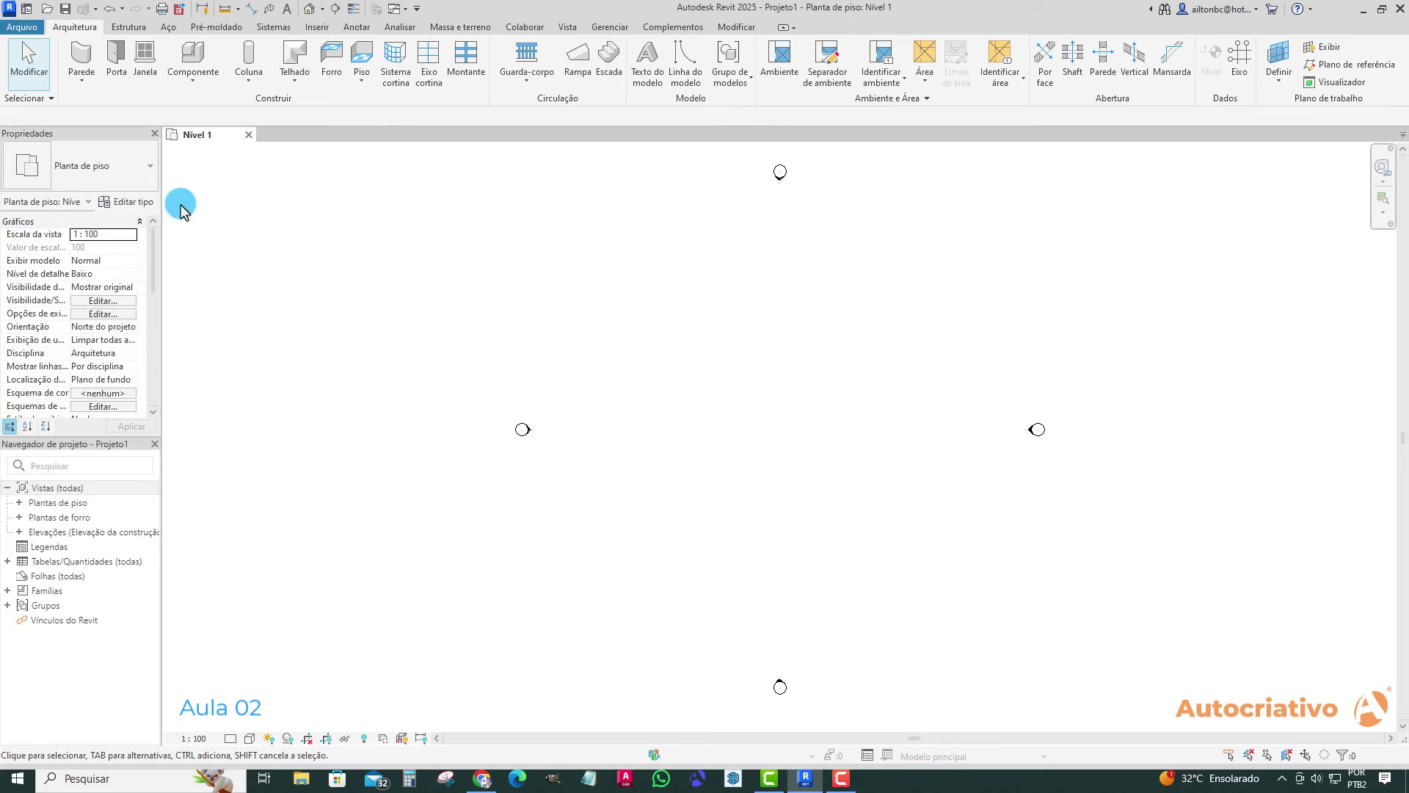
# - Draw a horizontal Parede básica Genérico - 200 mm wall, 5000 mm long, between the elevation markers on Nível 1
pyautogui.click(81, 60)
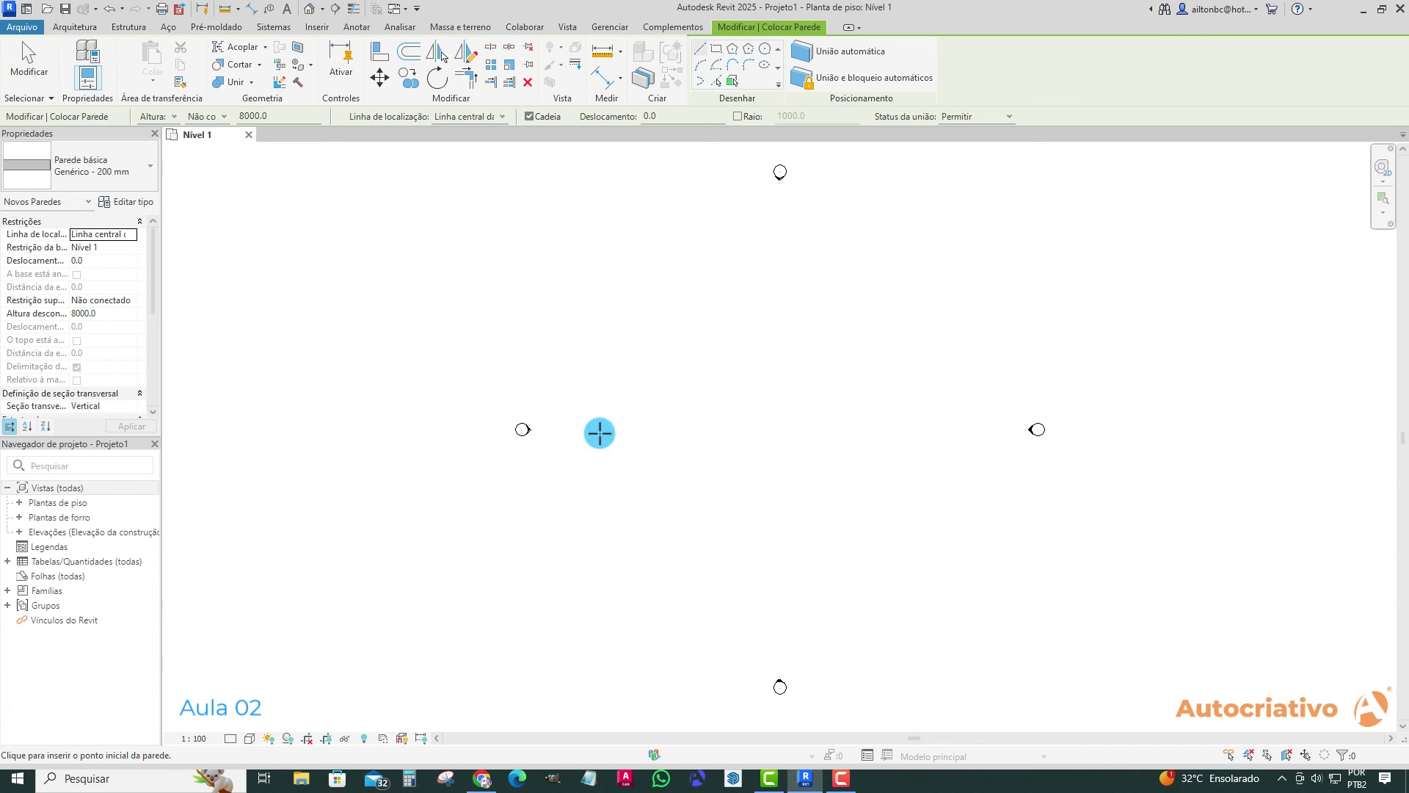
pyautogui.click(704, 415)
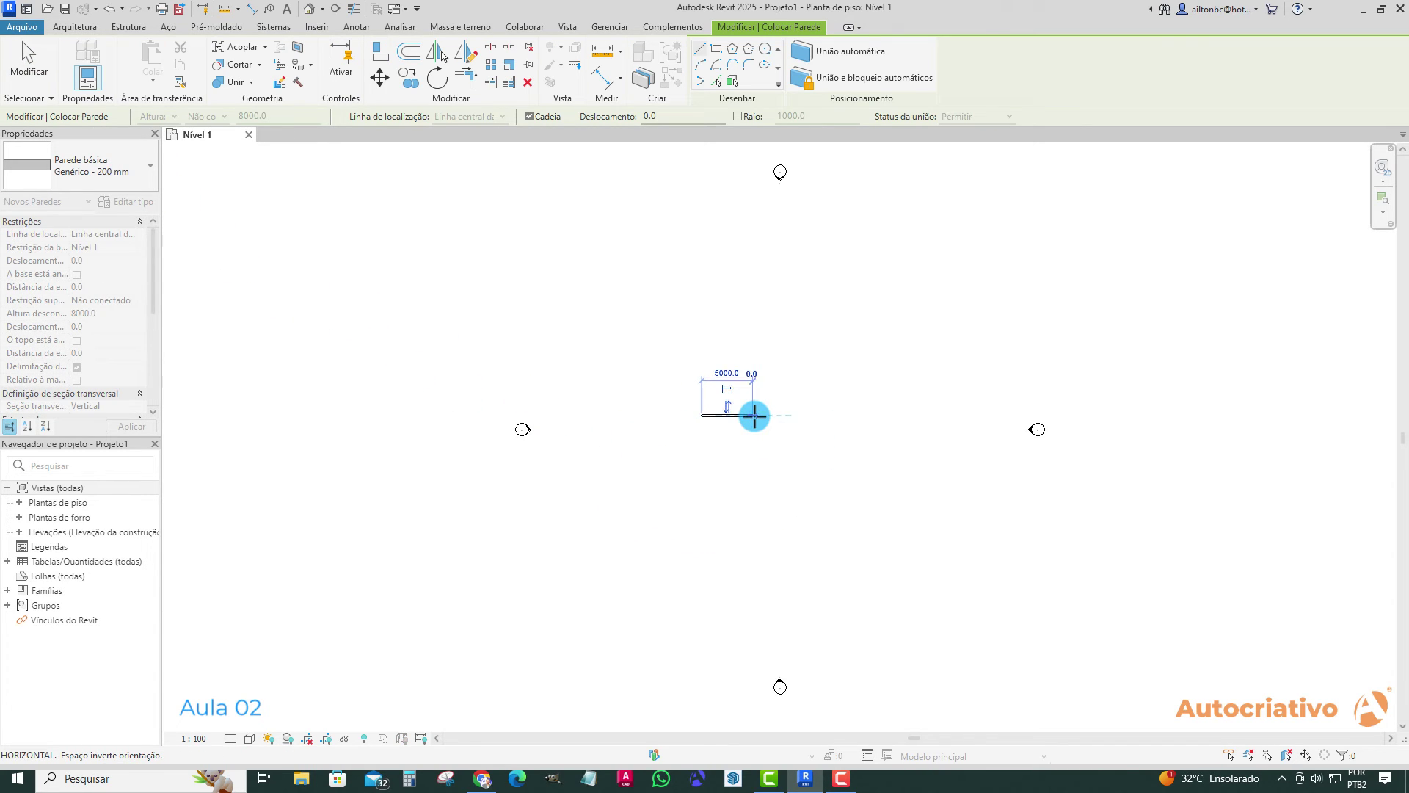
pyautogui.click(755, 416)
pyautogui.press('Escape')
pyautogui.press('Escape')
pyautogui.scroll(10, 724, 417)
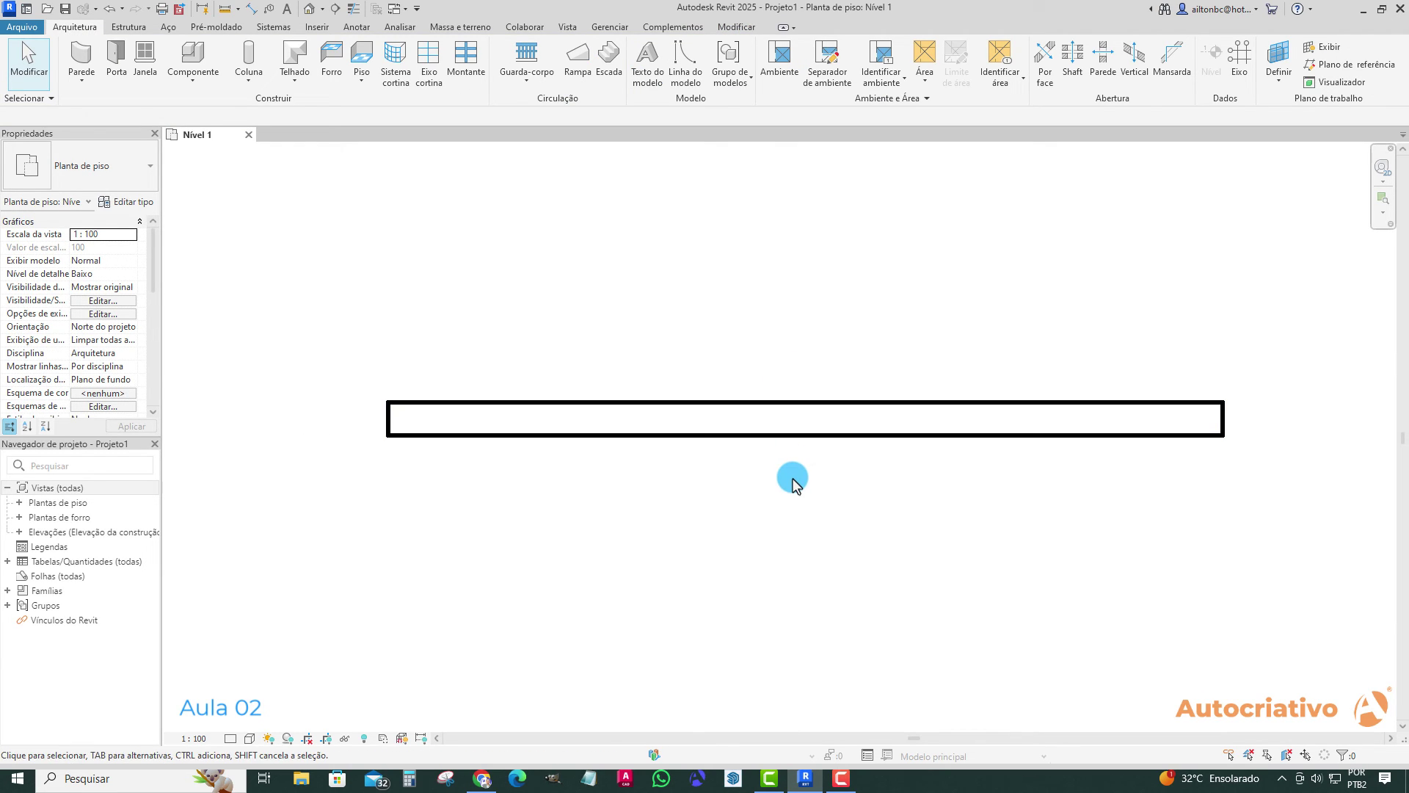
# - Select the wall to compare its properties with those of the floor plan view, and clear the selection
pyautogui.click(760, 408)
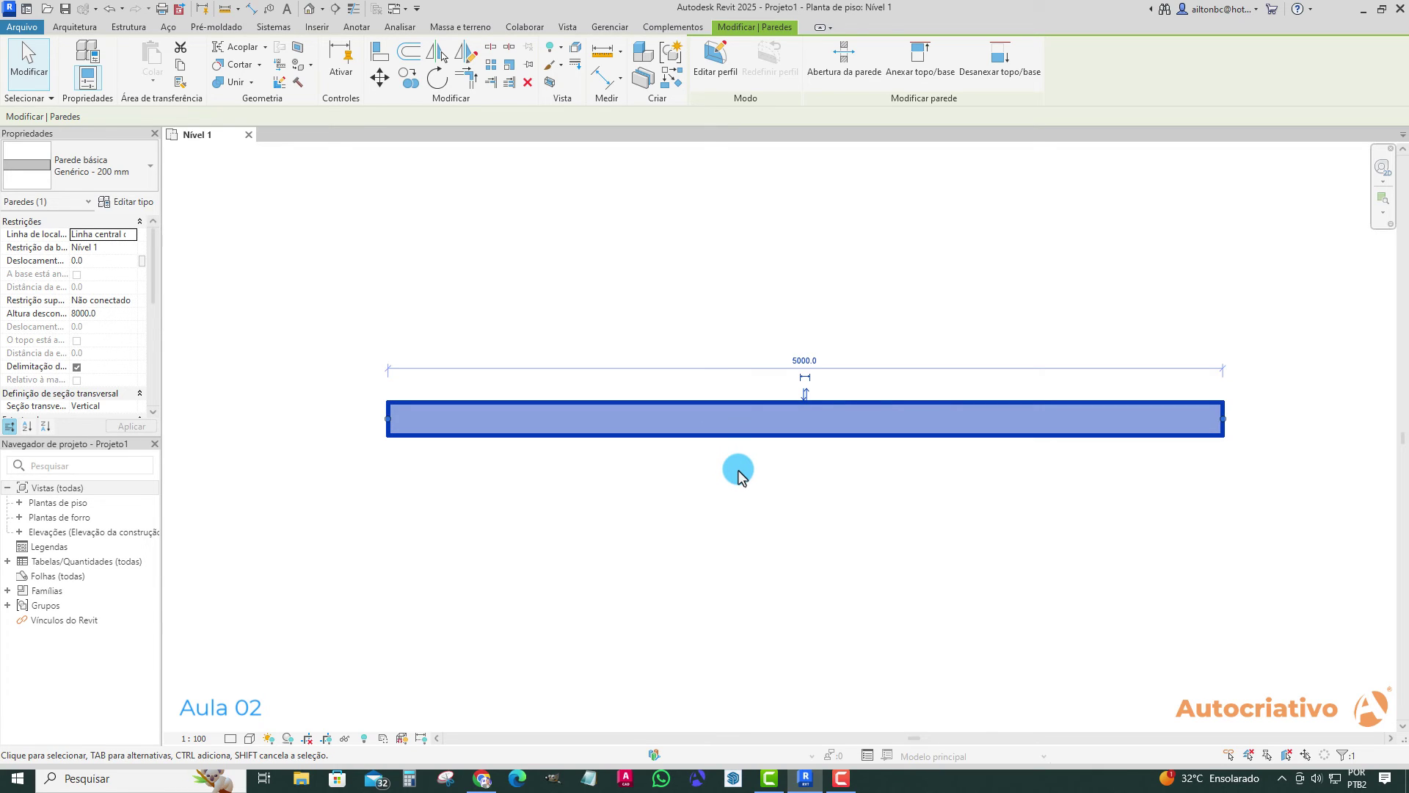
pyautogui.click(717, 467)
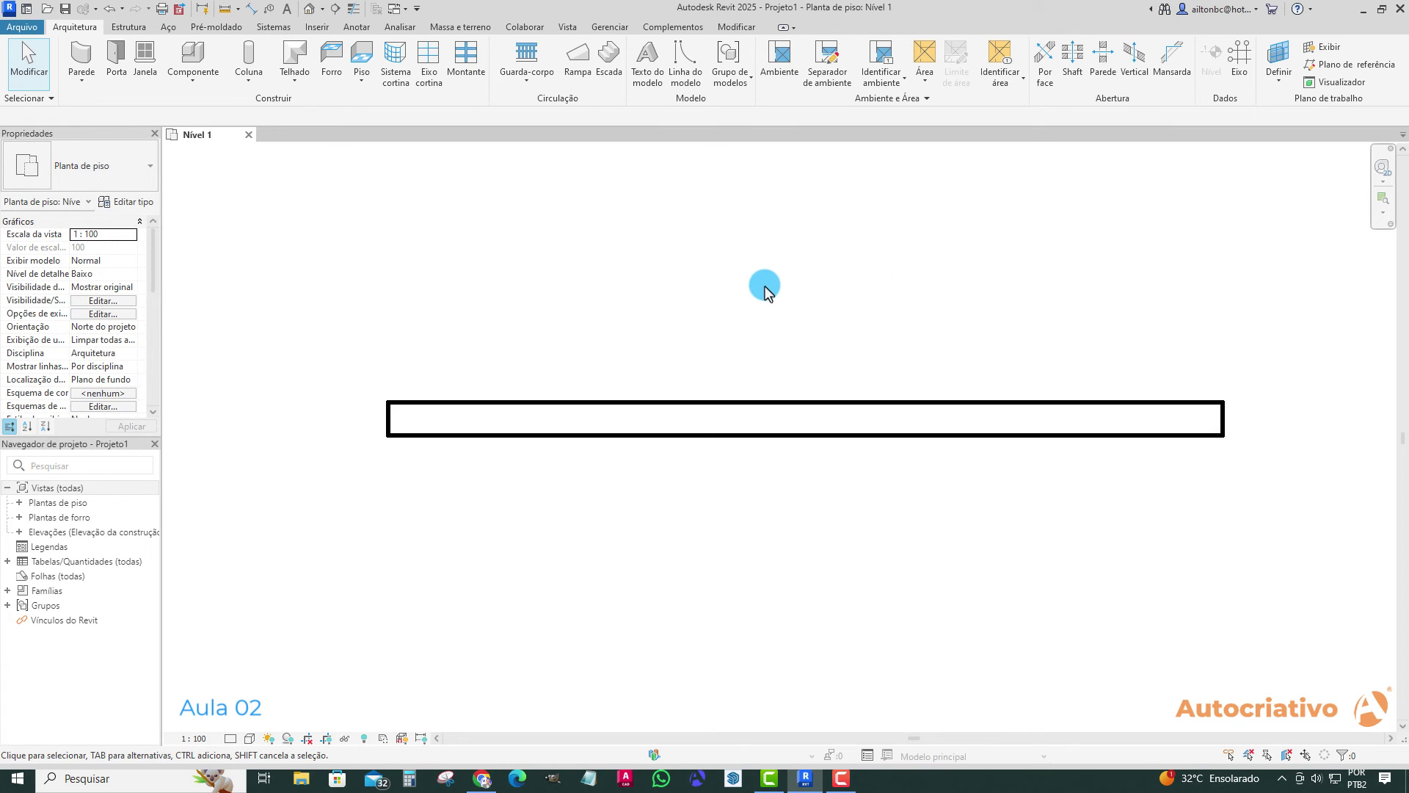
pyautogui.click(766, 401)
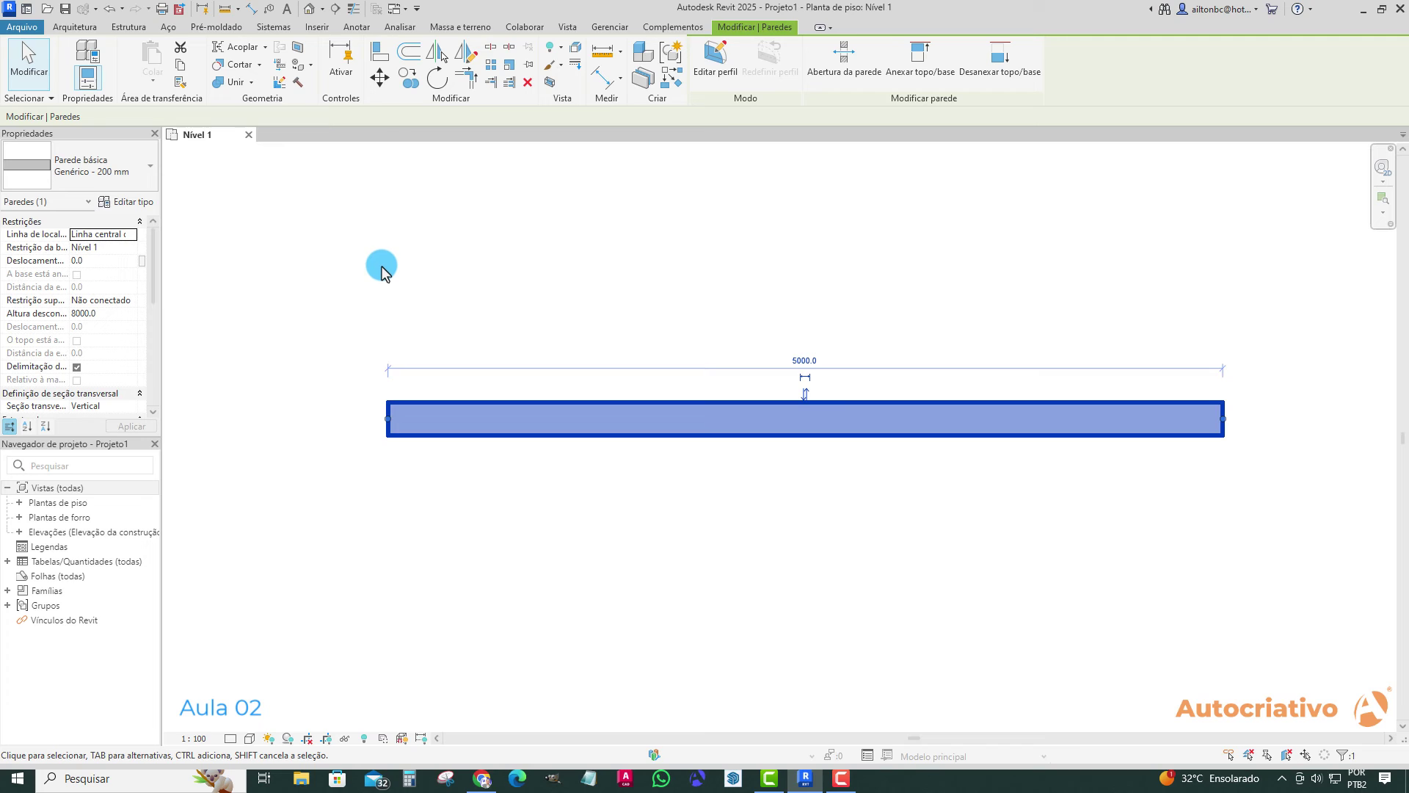
pyautogui.click(381, 268)
# - Place an M_Folha única 0915 x 2134mm door about 1680 mm from the wall's left end and review the door's properties
pyautogui.click(110, 53)
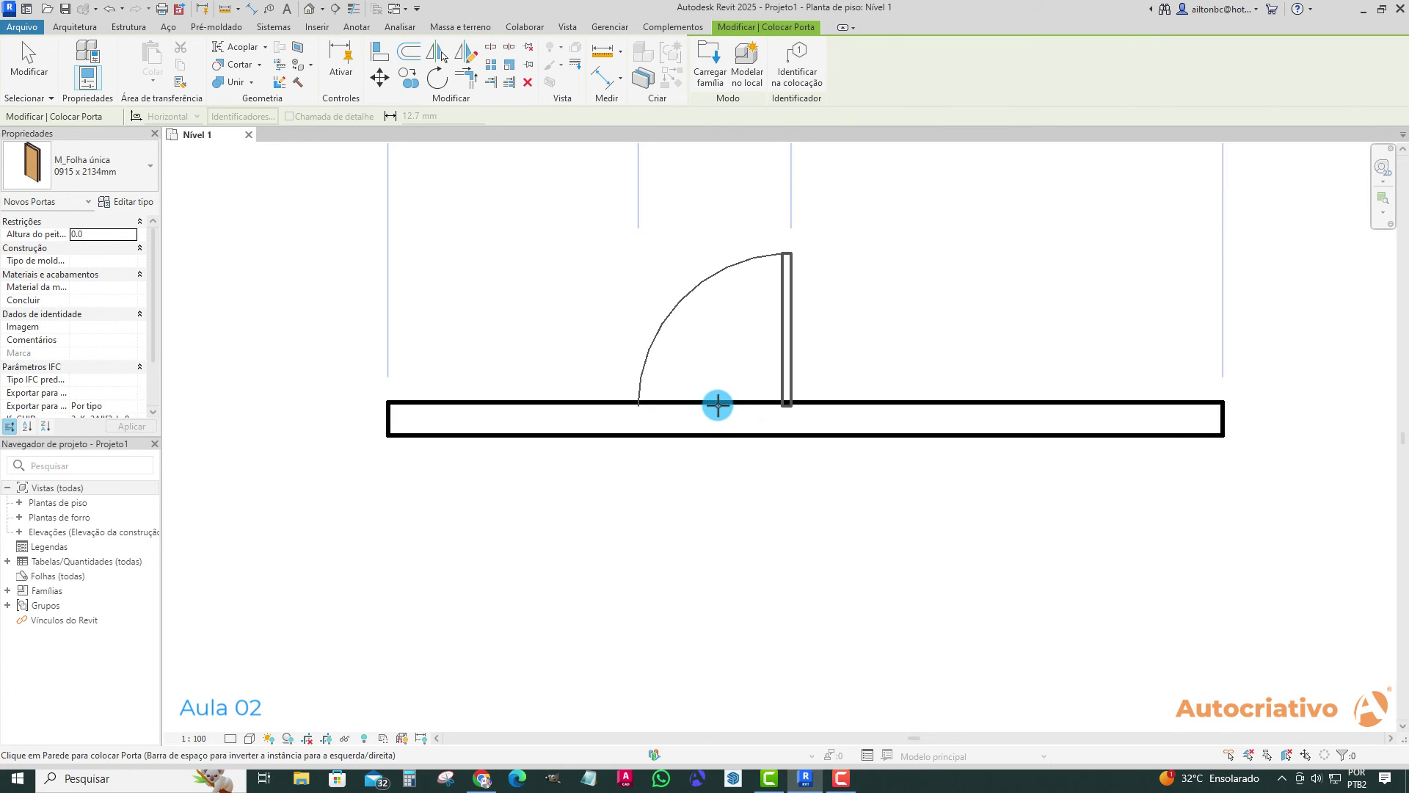
pyautogui.click(744, 405)
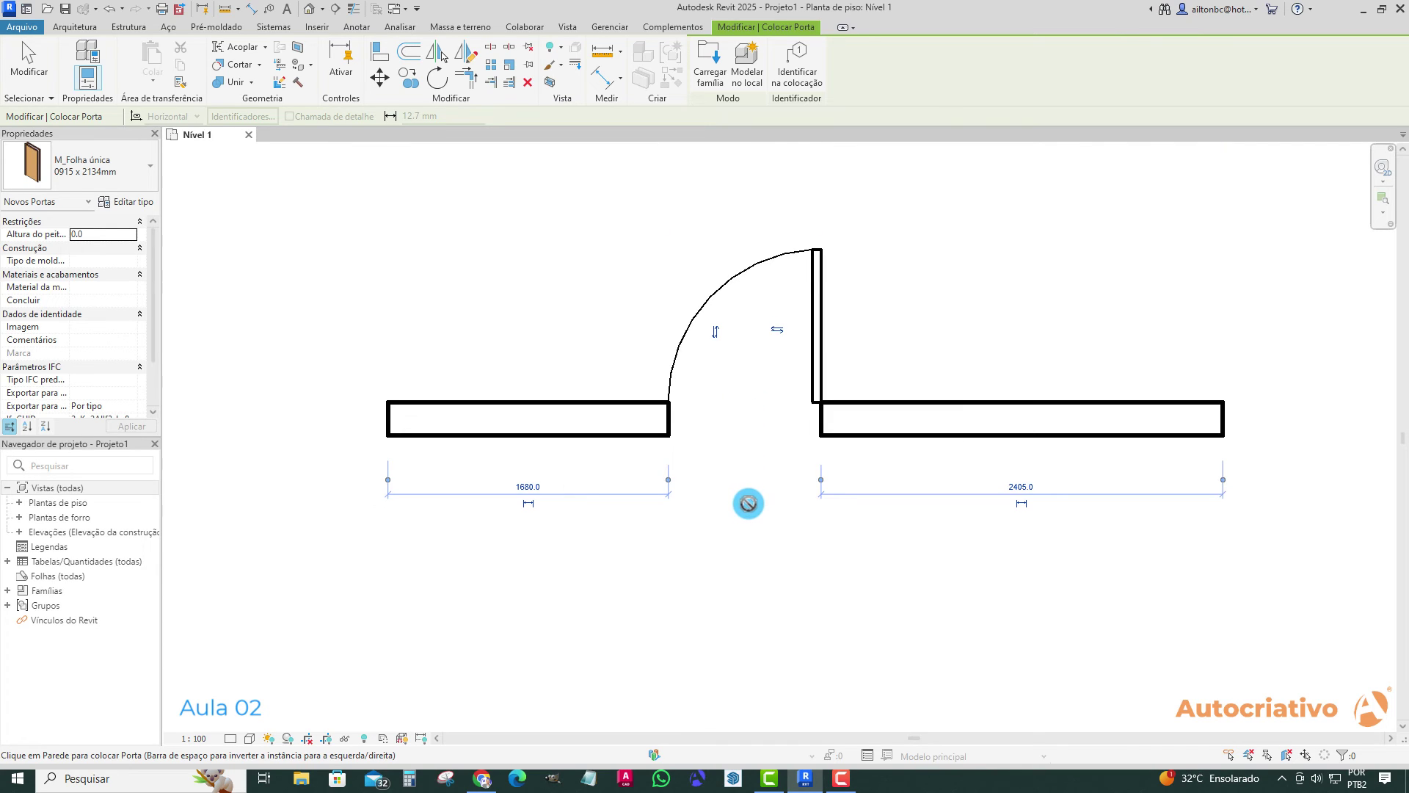
pyautogui.press('Escape')
pyautogui.press('Escape')
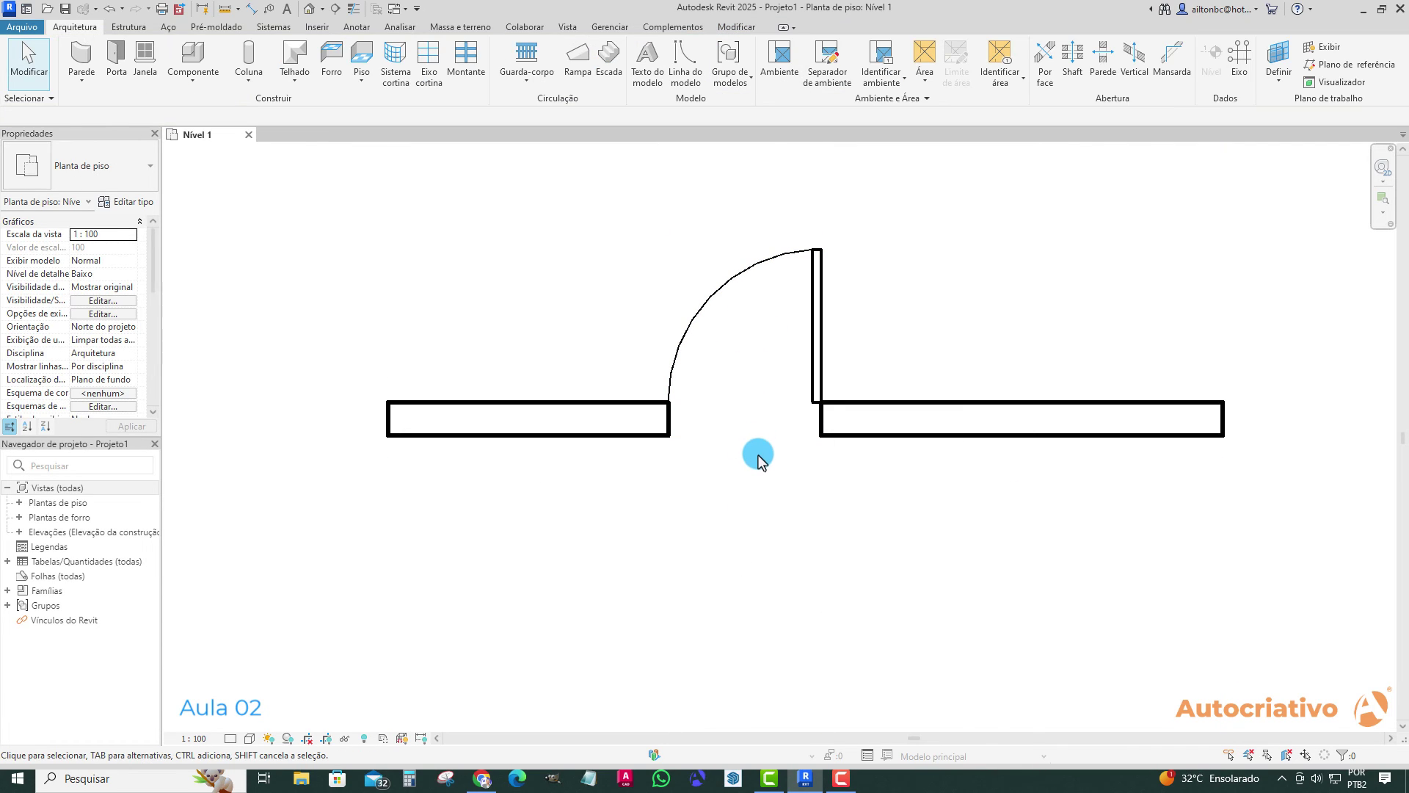
pyautogui.click(818, 316)
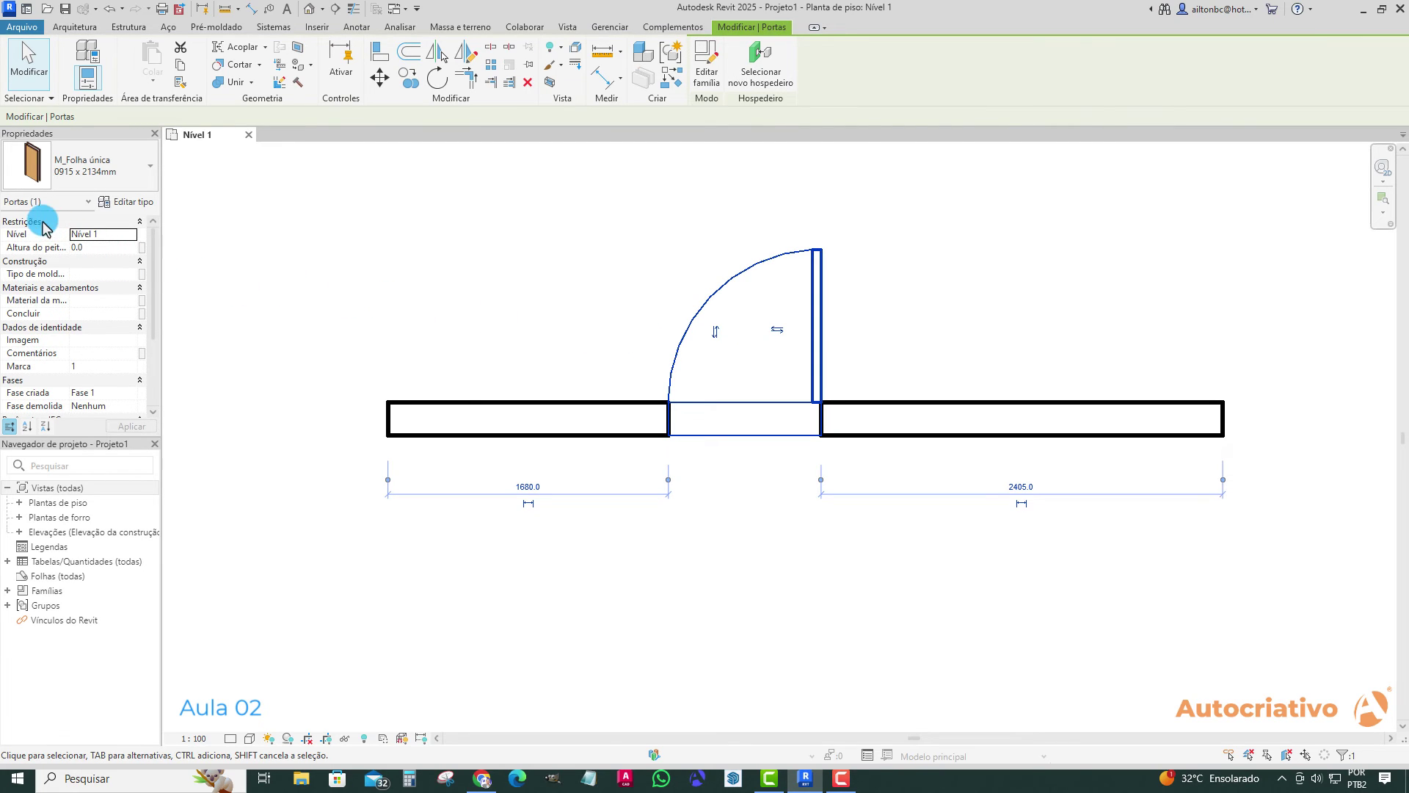
pyautogui.click(297, 330)
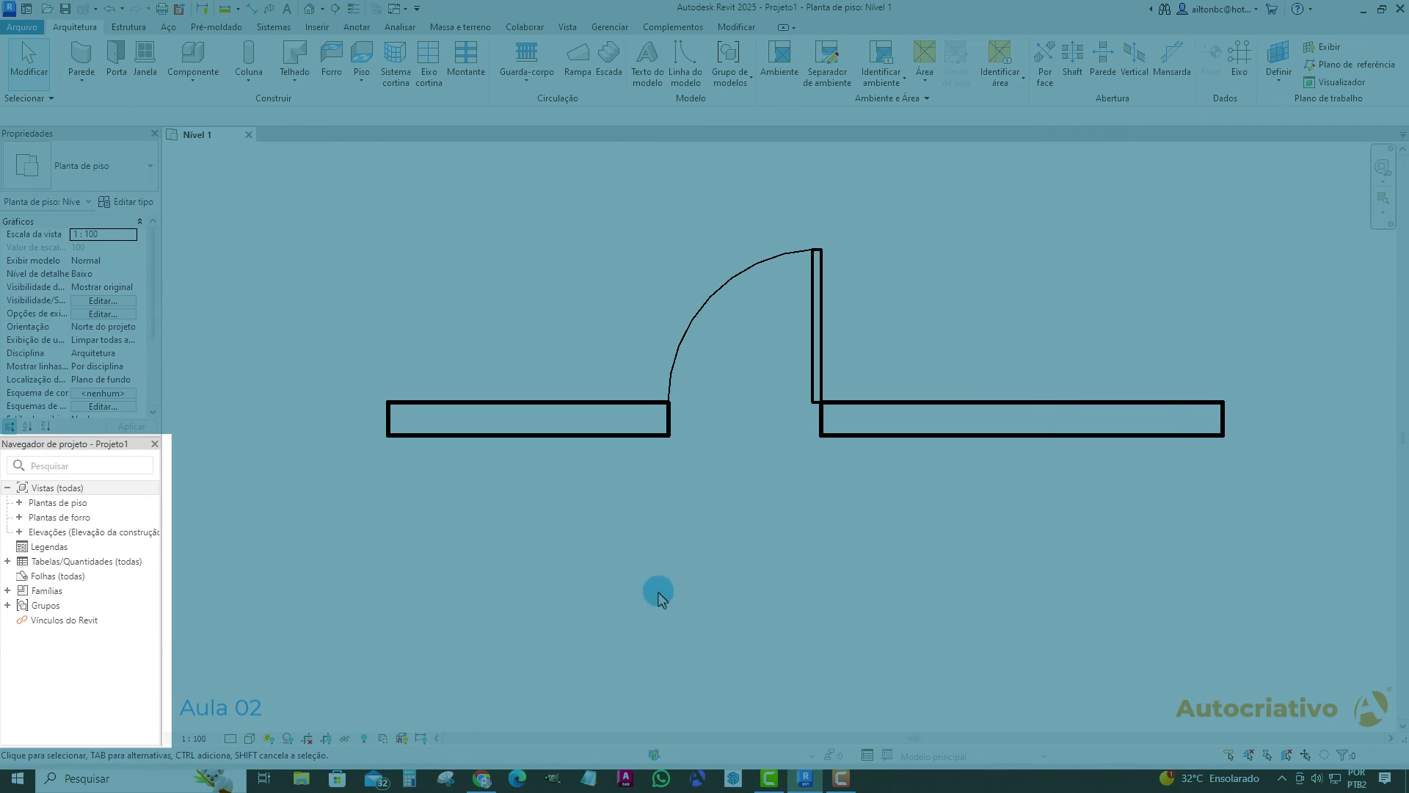
# - Expand Plantas de piso, Plantas de forro and Elevações in the project browser and look through the project's contents
pyautogui.click(17, 502)
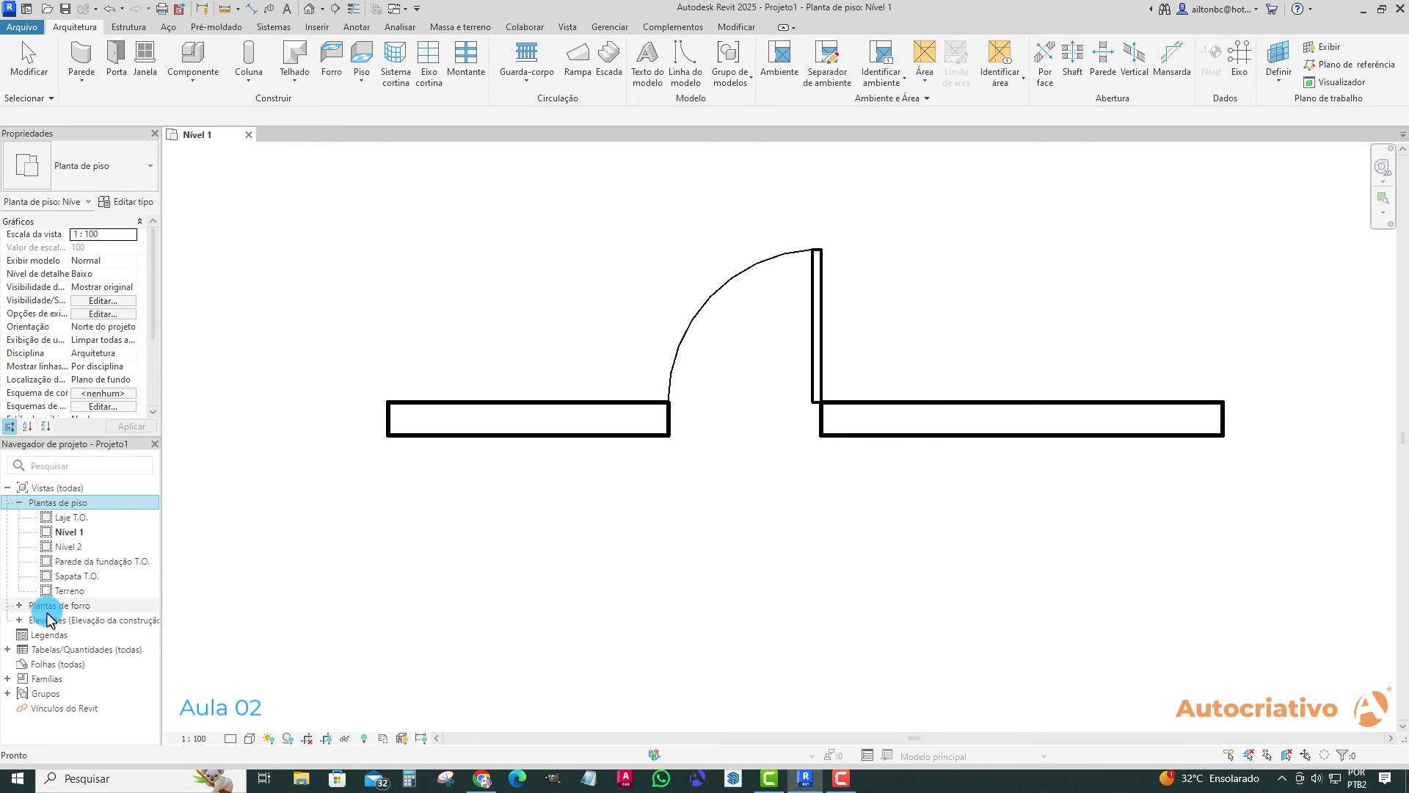
pyautogui.click(18, 607)
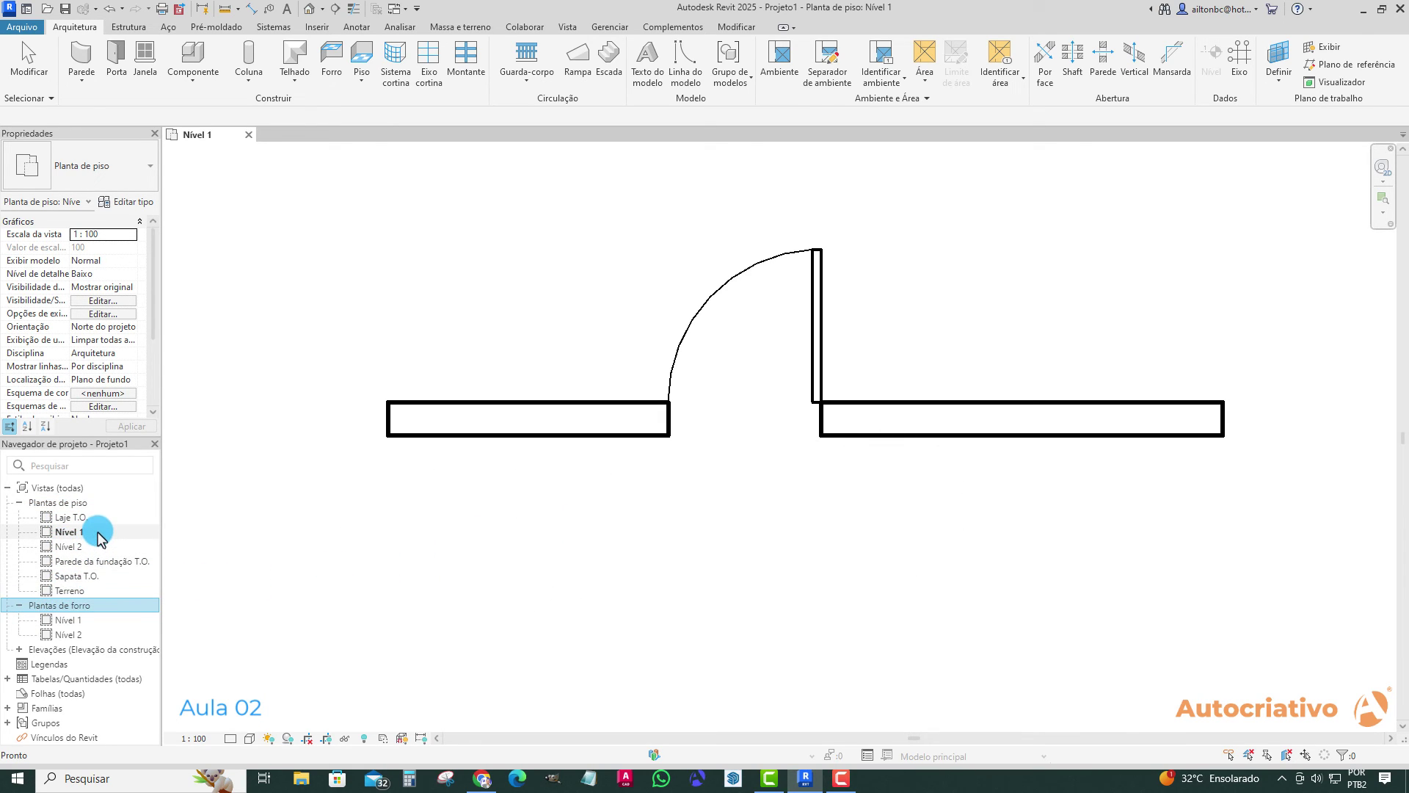
pyautogui.click(18, 650)
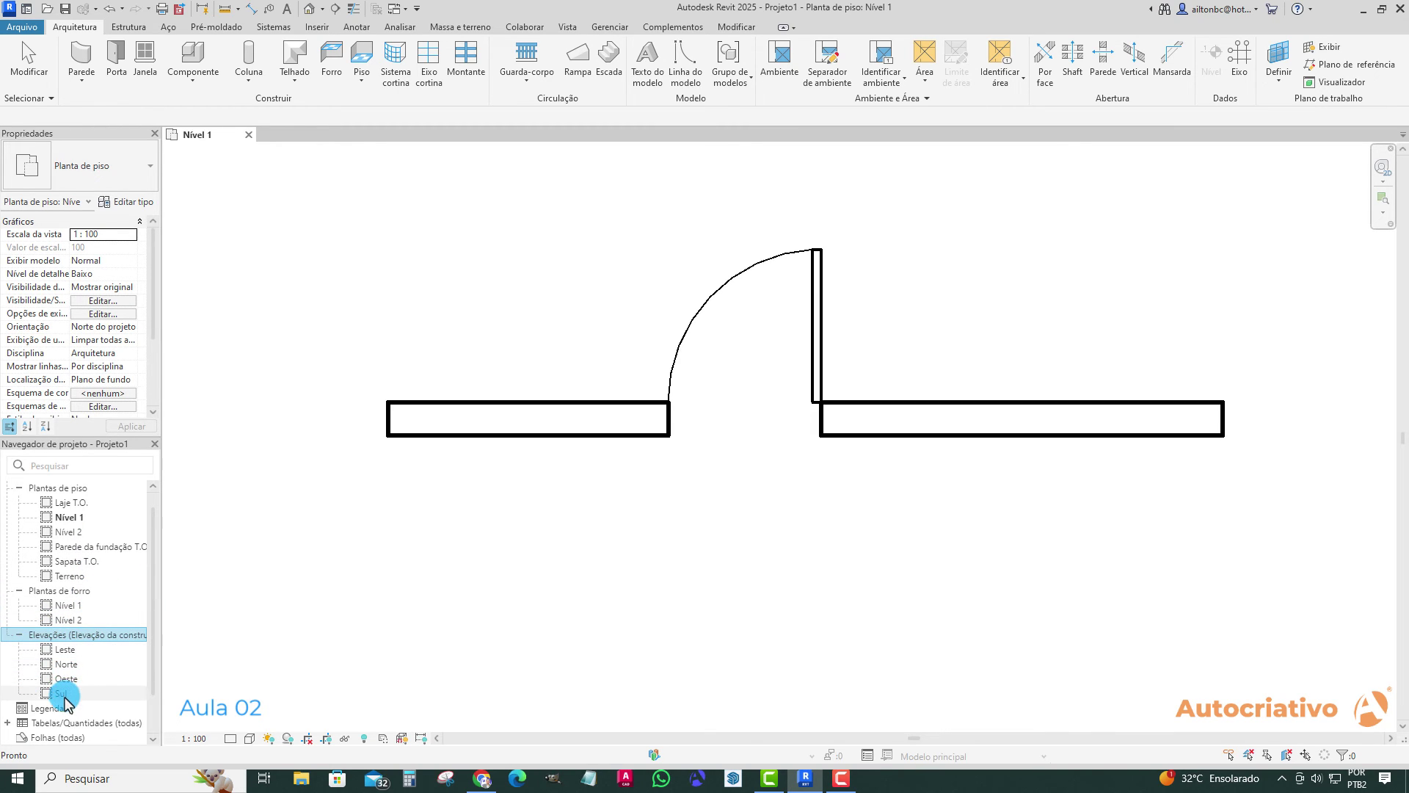
pyautogui.scroll(-1, 112, 531)
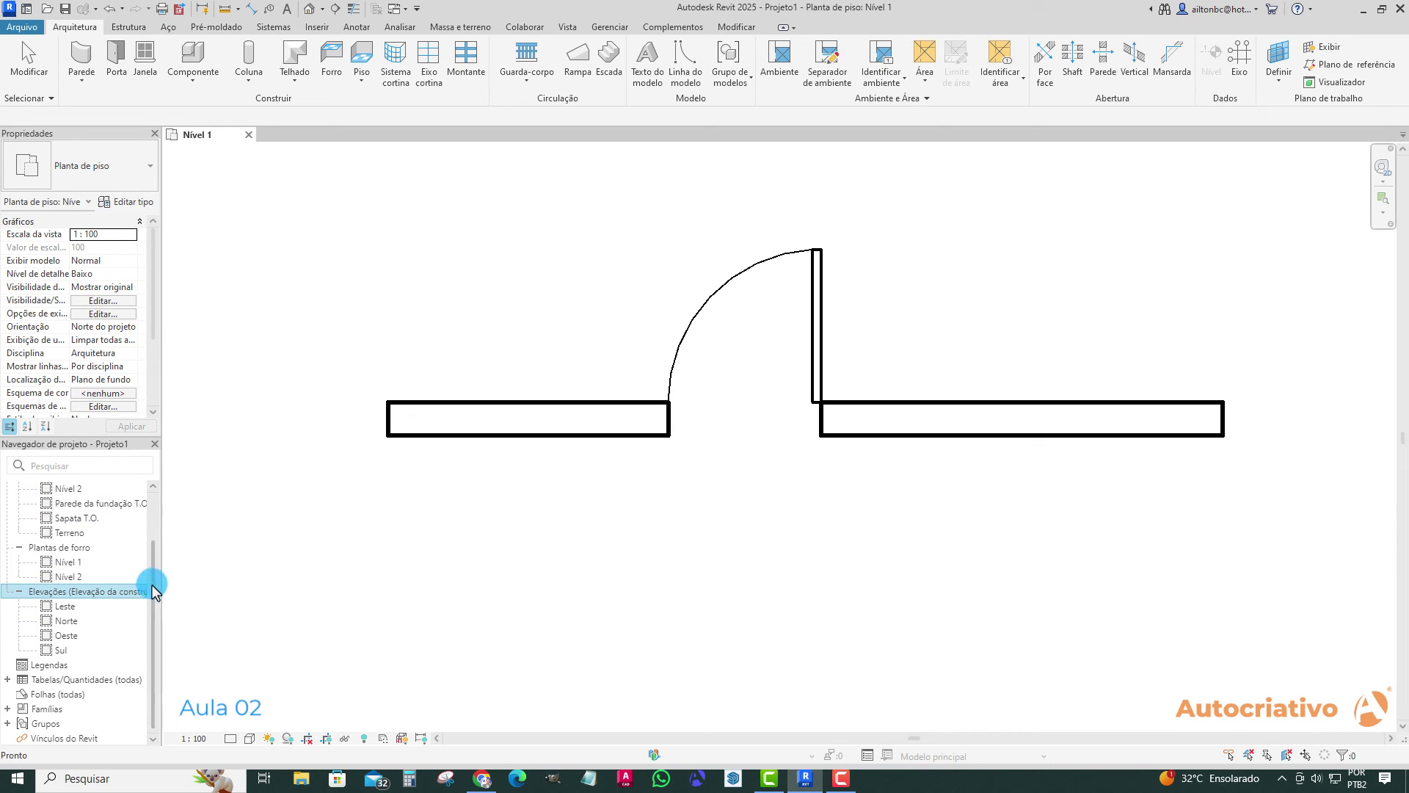
pyautogui.moveTo(151, 584); pyautogui.dragTo(155, 509)
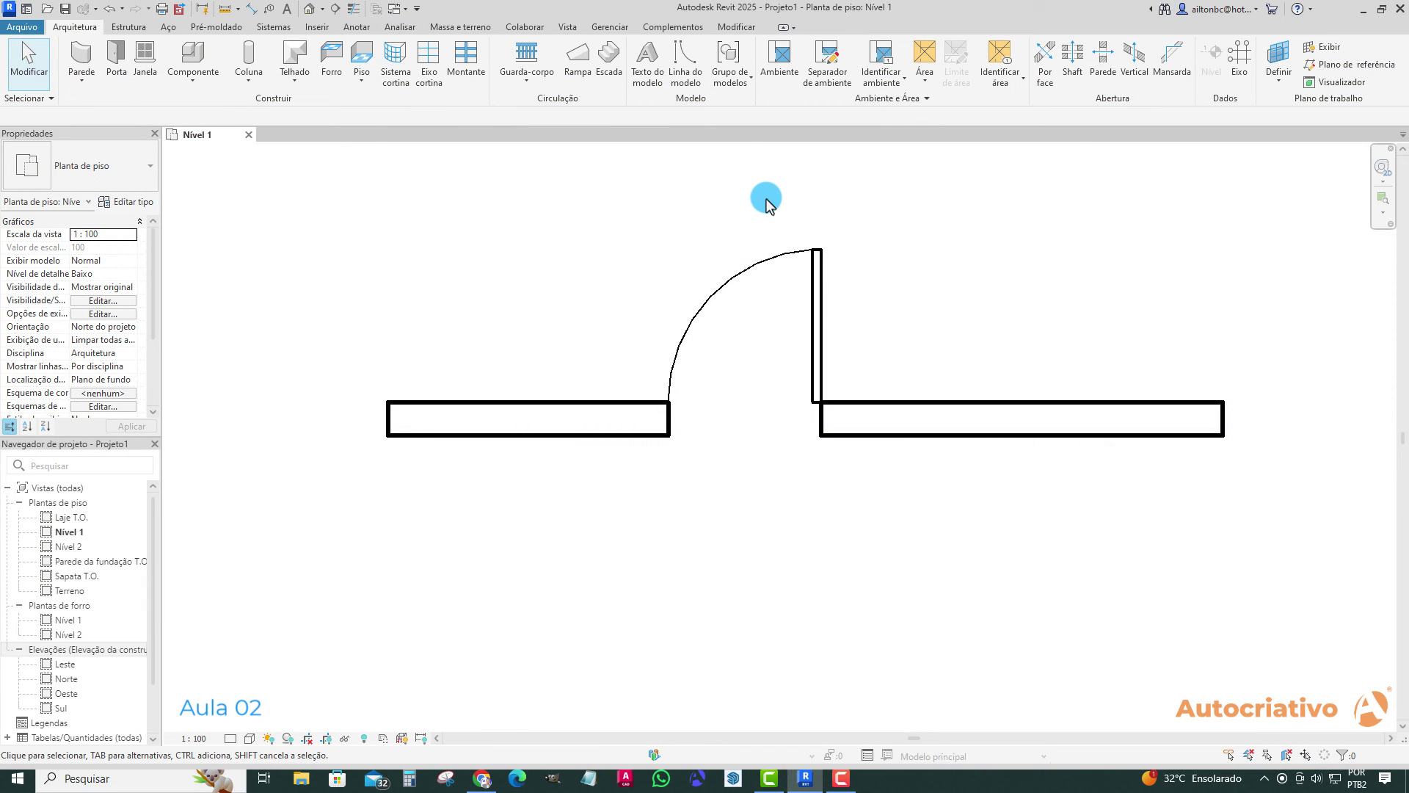
# - Set the Nível 1 floor plan's view scale to 1:50
pyautogui.moveTo(717, 224); pyautogui.dragTo(734, 257, button='middle')
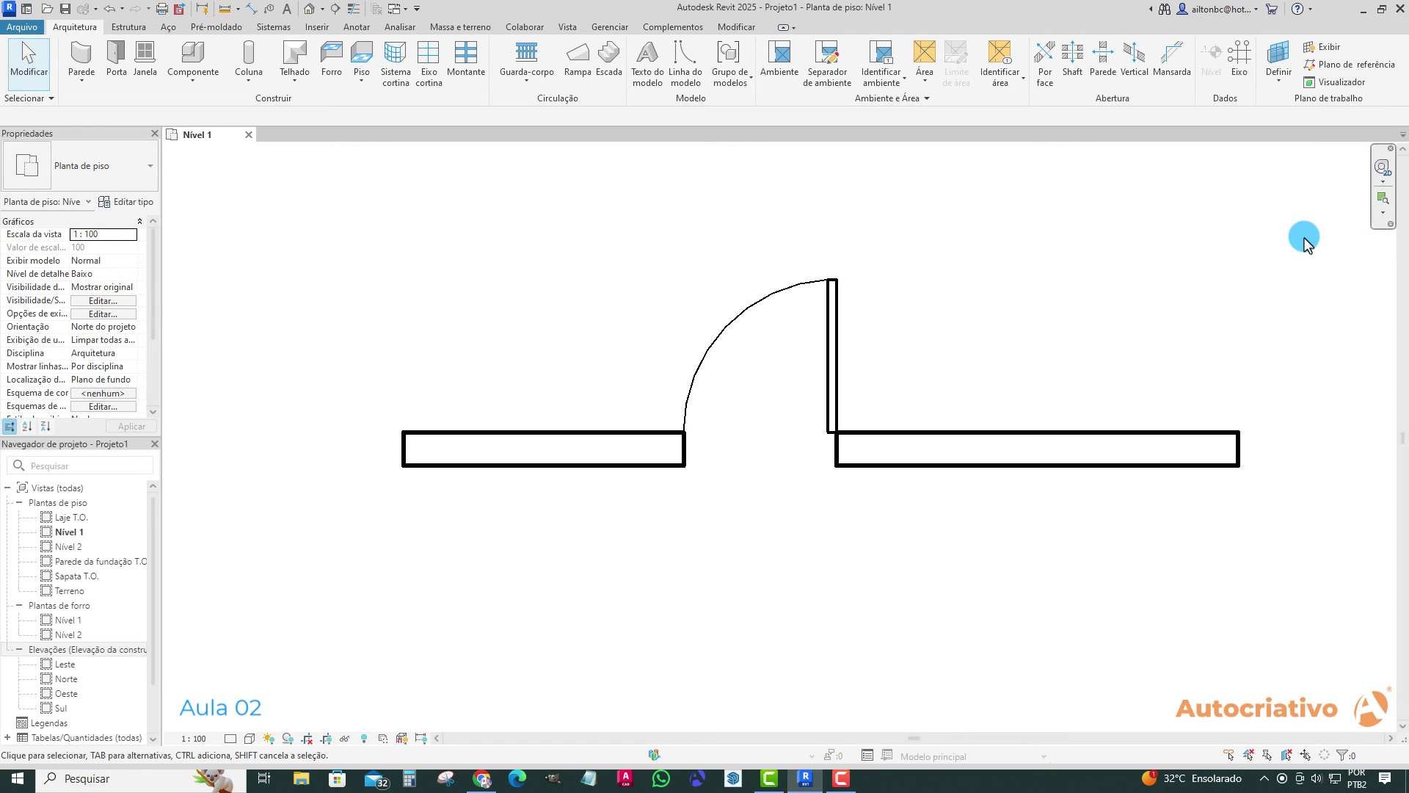
pyautogui.moveTo(1402, 448); pyautogui.dragTo(1248, 381)
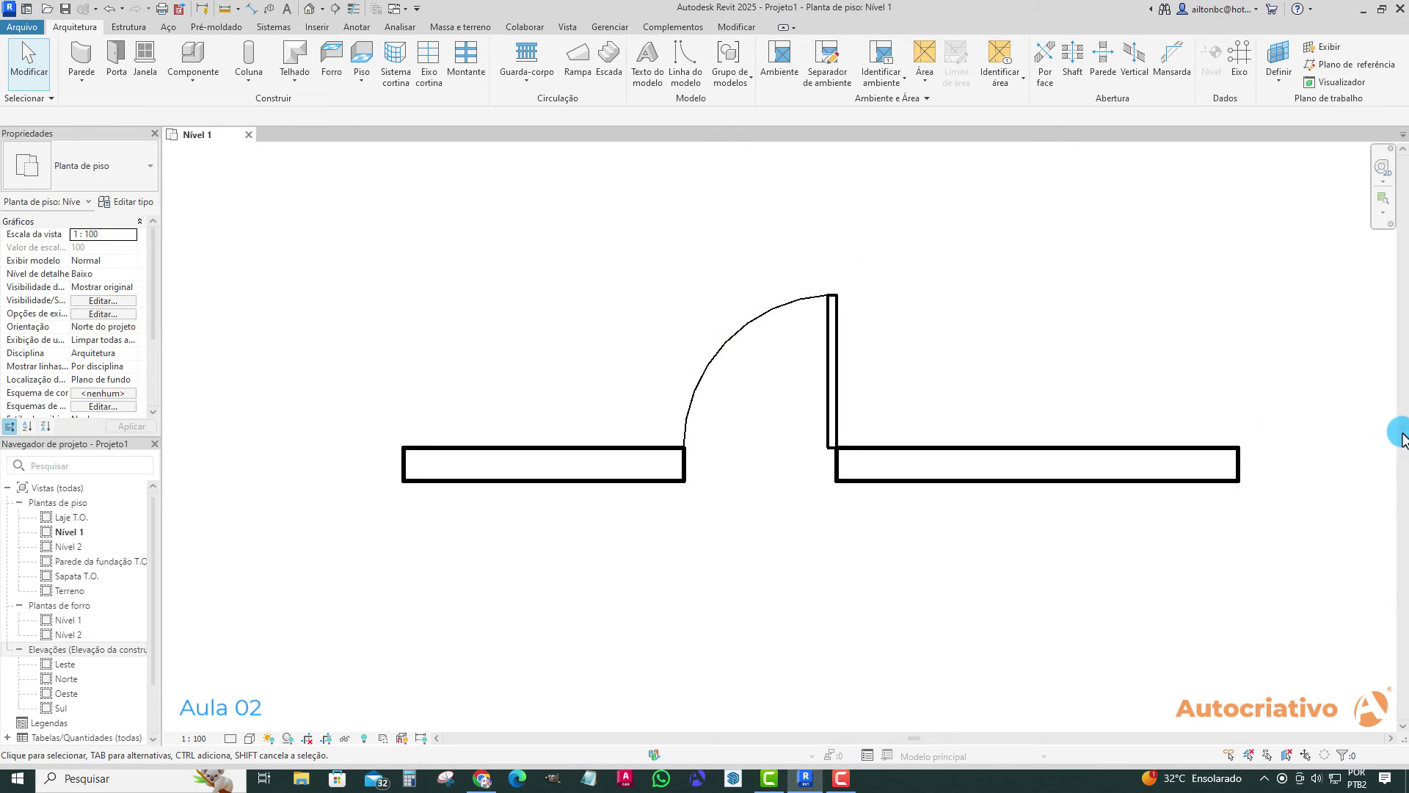
pyautogui.moveTo(1402, 440)
pyautogui.mouseDown()
pyautogui.moveTo(1402, 393)
pyautogui.moveTo(1401, 440)
pyautogui.moveTo(1389, 437)
pyautogui.mouseUp()
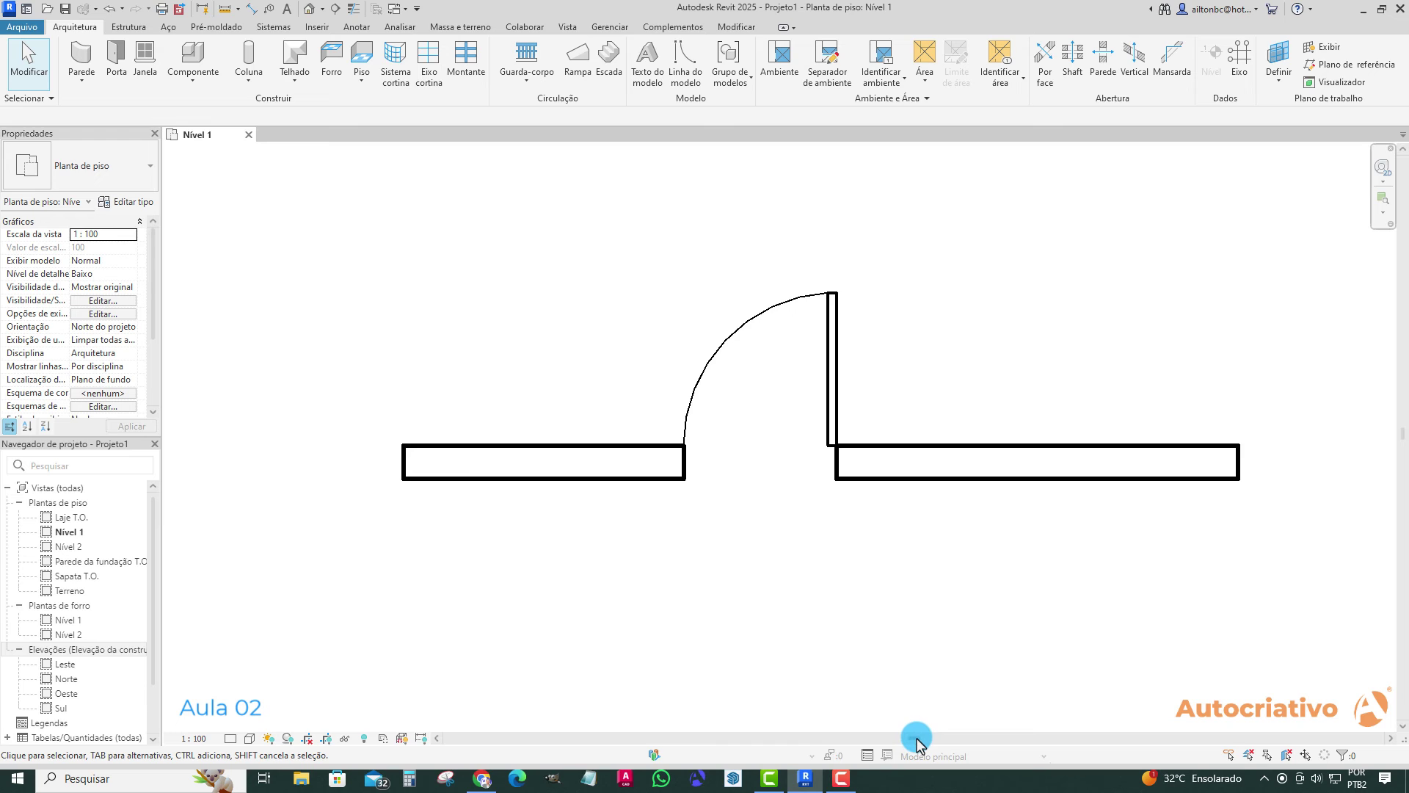
pyautogui.moveTo(916, 738)
pyautogui.mouseDown()
pyautogui.moveTo(851, 734)
pyautogui.moveTo(993, 738)
pyautogui.moveTo(835, 740)
pyautogui.moveTo(911, 742)
pyautogui.mouseUp()
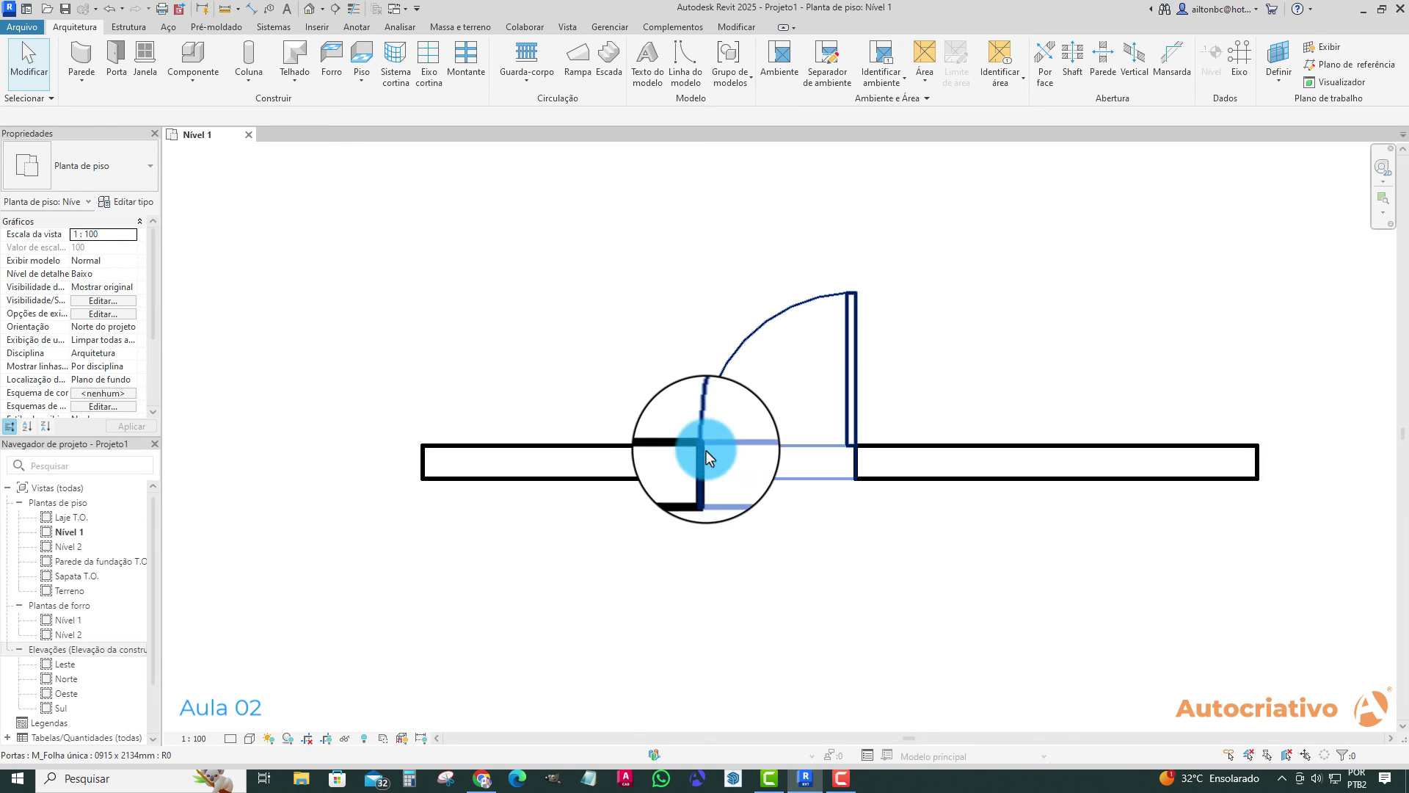
pyautogui.click(199, 738)
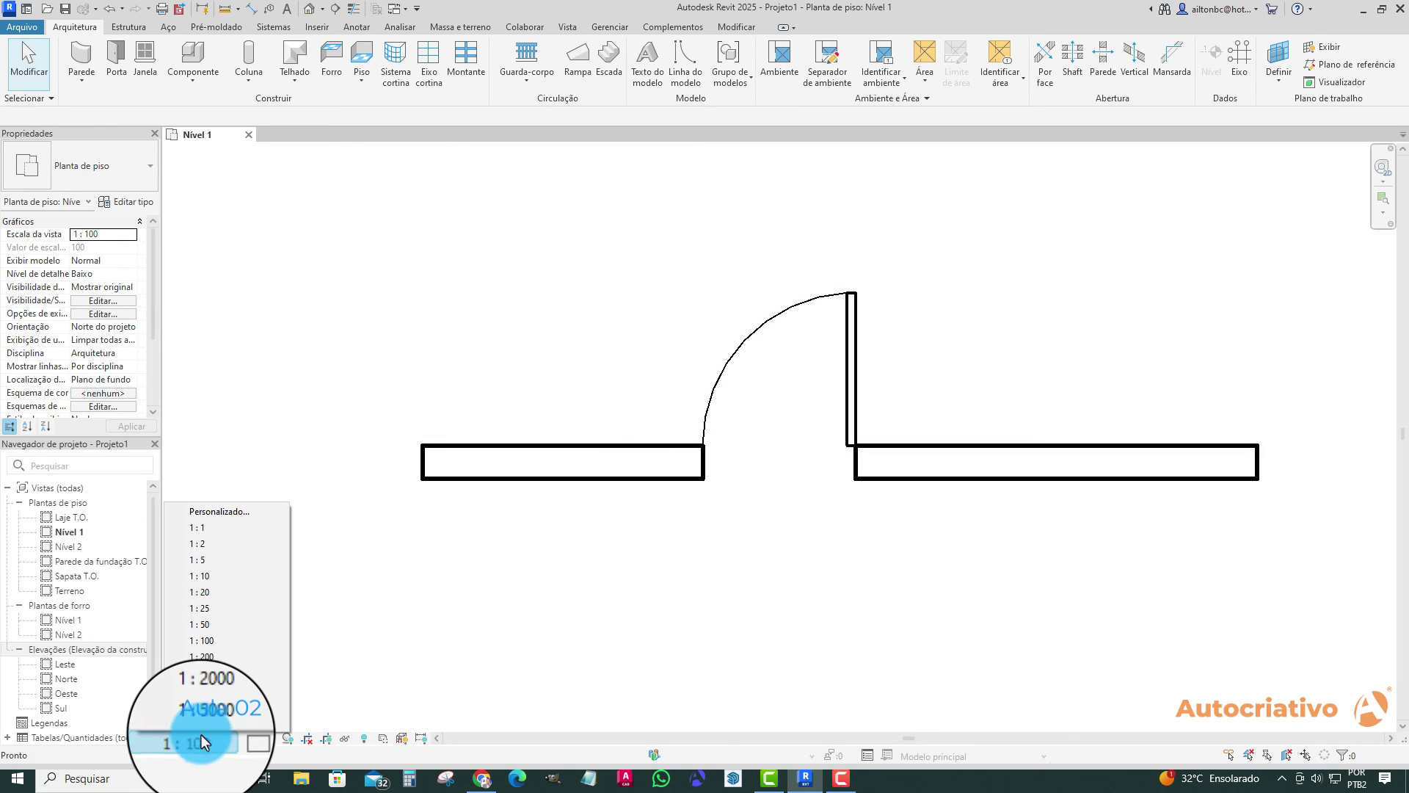
pyautogui.click(209, 627)
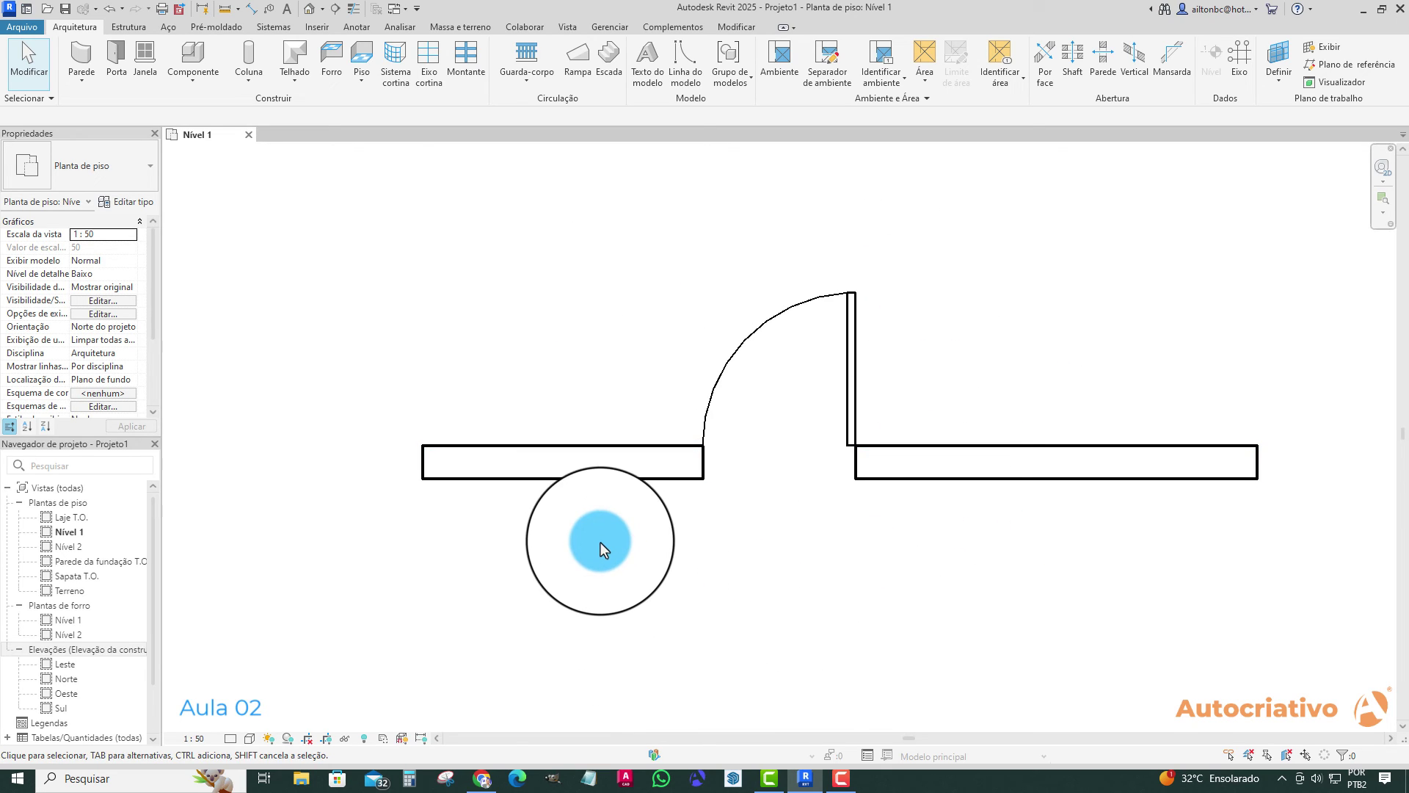
# - Set the floor plan's detail level to Alto and its visual style to Texturas
pyautogui.click(229, 741)
pyautogui.click(251, 724)
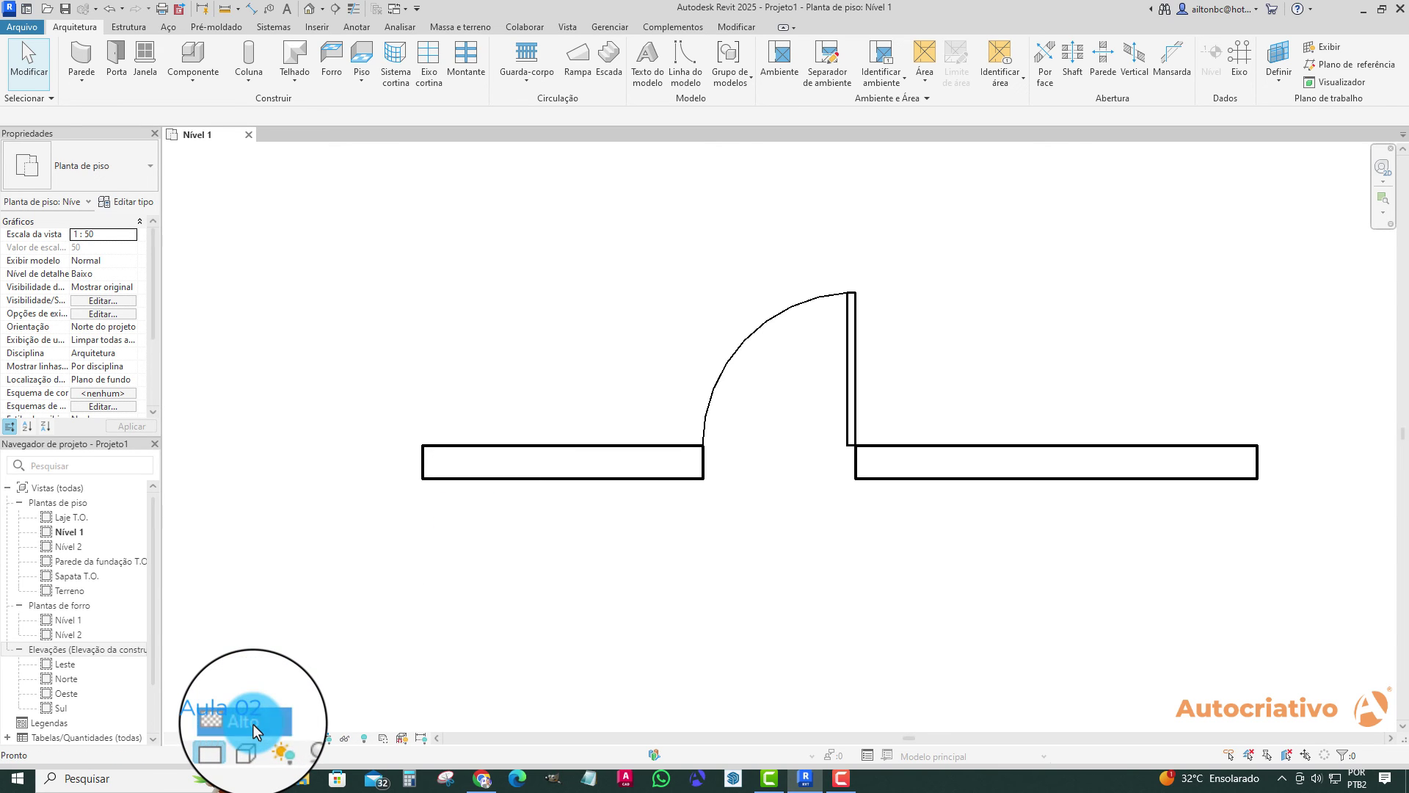
pyautogui.click(246, 742)
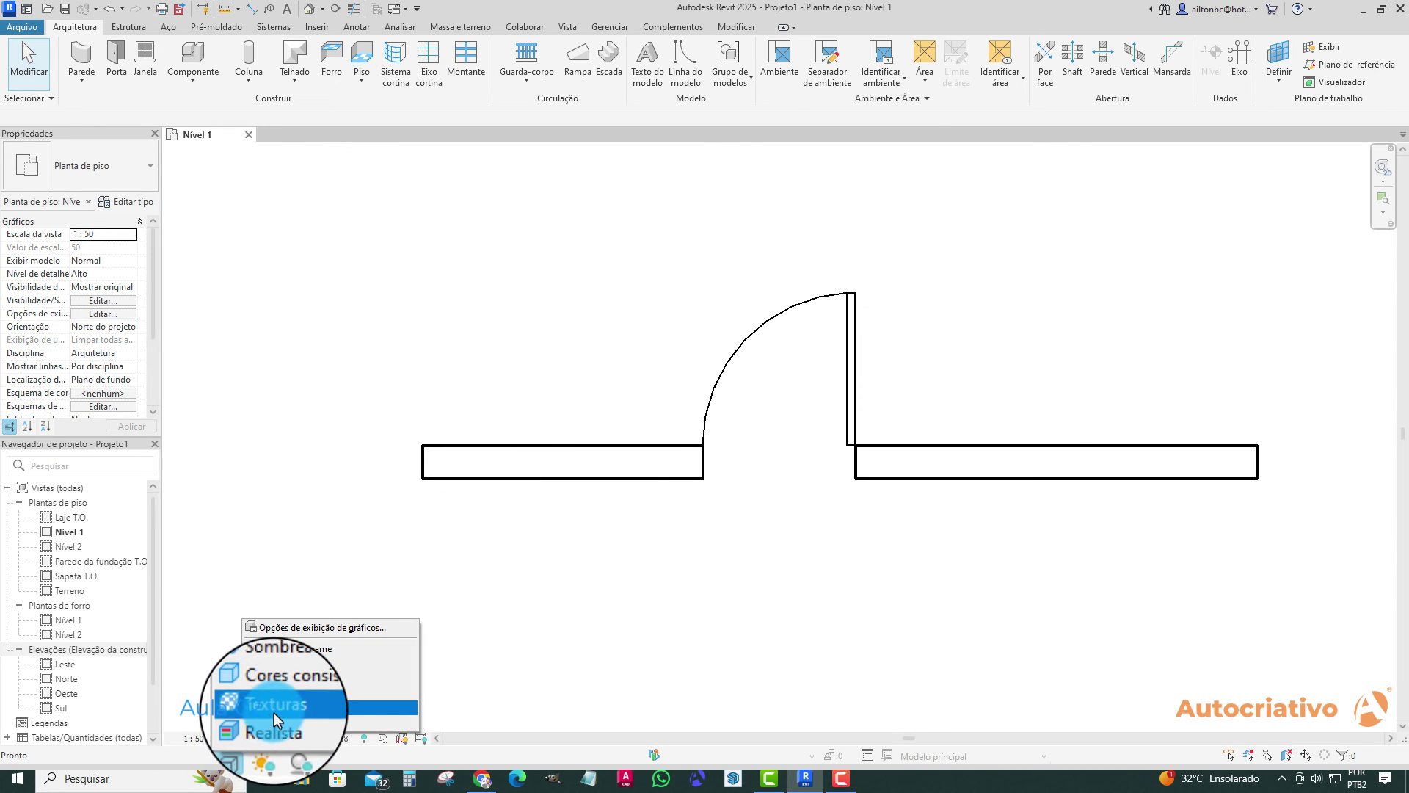
pyautogui.click(276, 710)
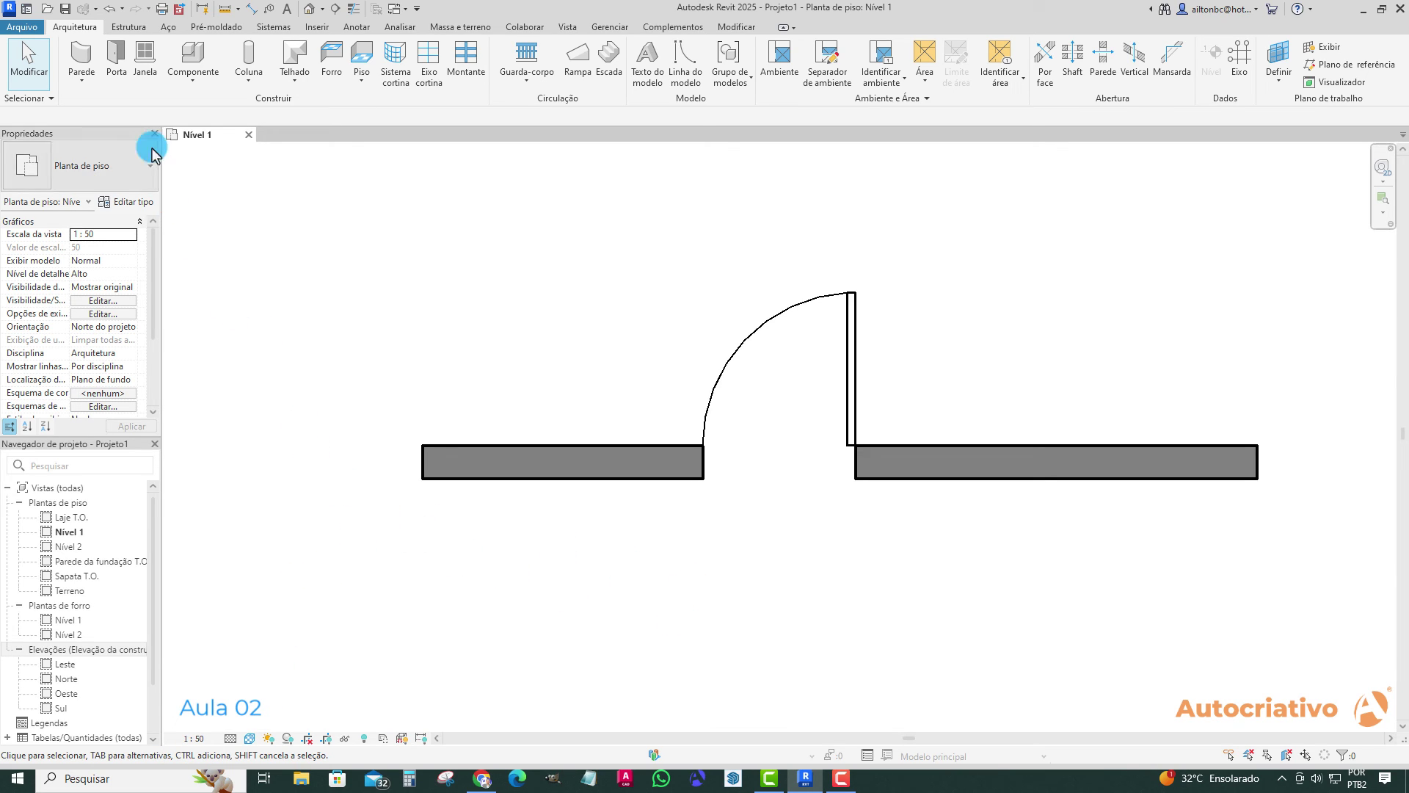
# - Draw a Genérico - 200 mm wall straight down from the left end of the existing wall, forming an L-shaped corner
pyautogui.click(80, 55)
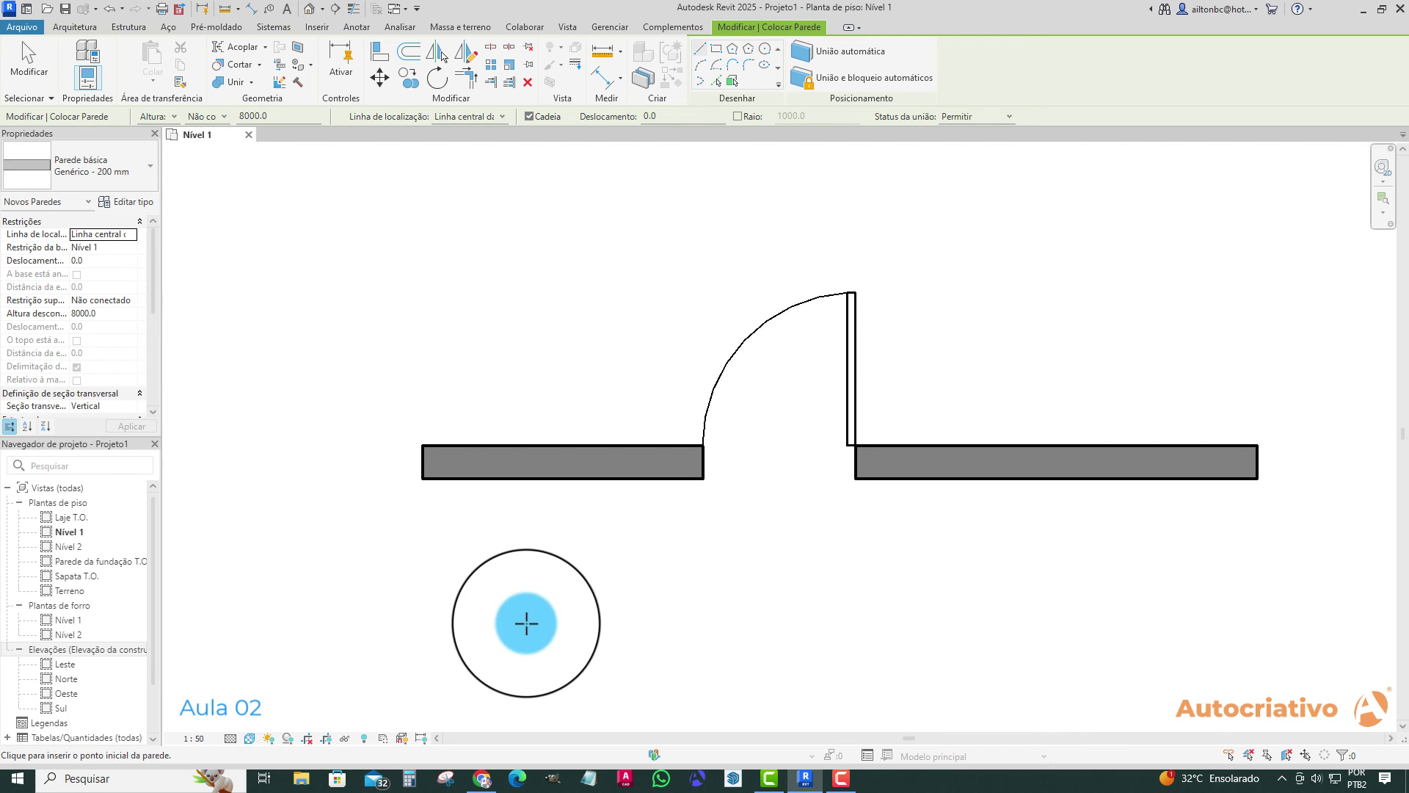
pyautogui.moveTo(570, 588); pyautogui.dragTo(550, 475, button='middle')
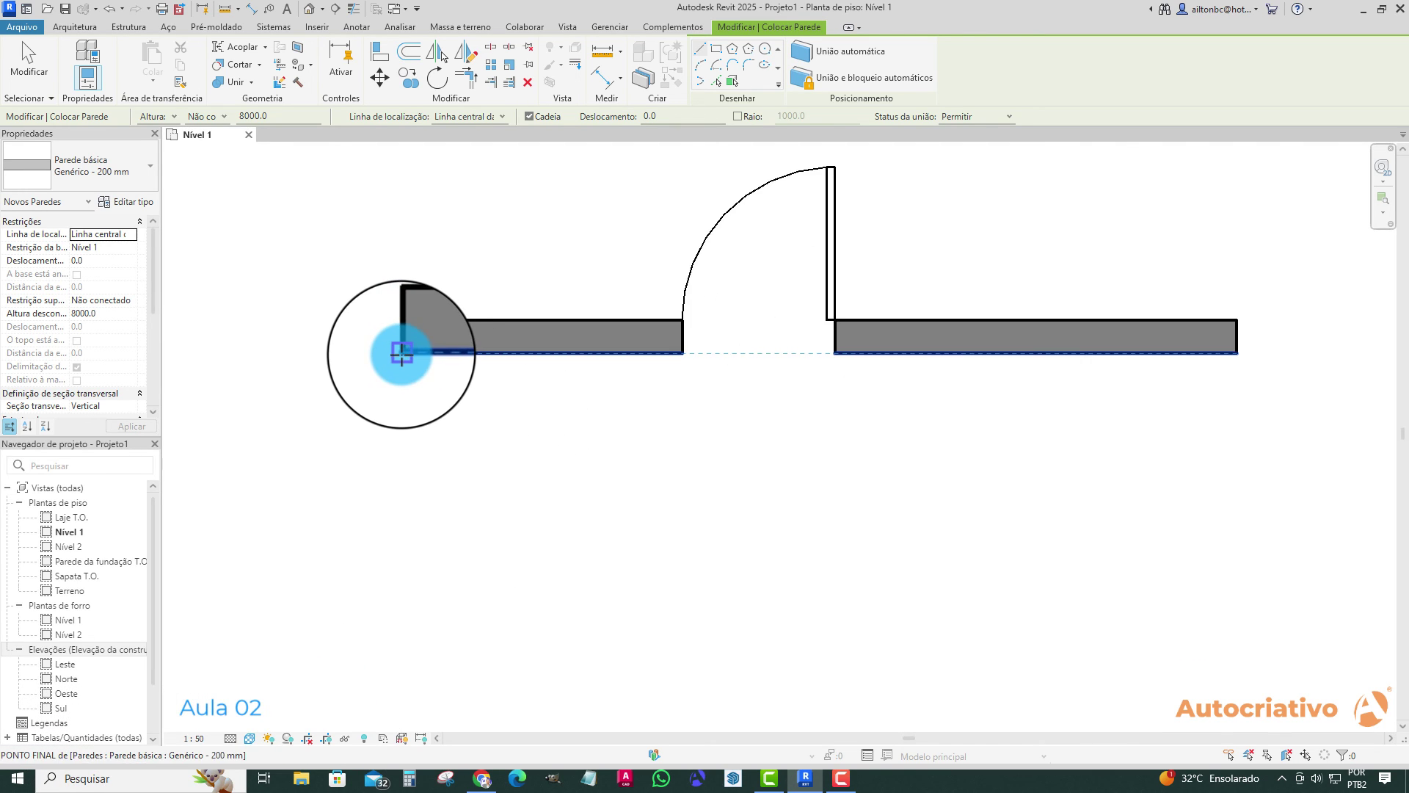
pyautogui.click(403, 338)
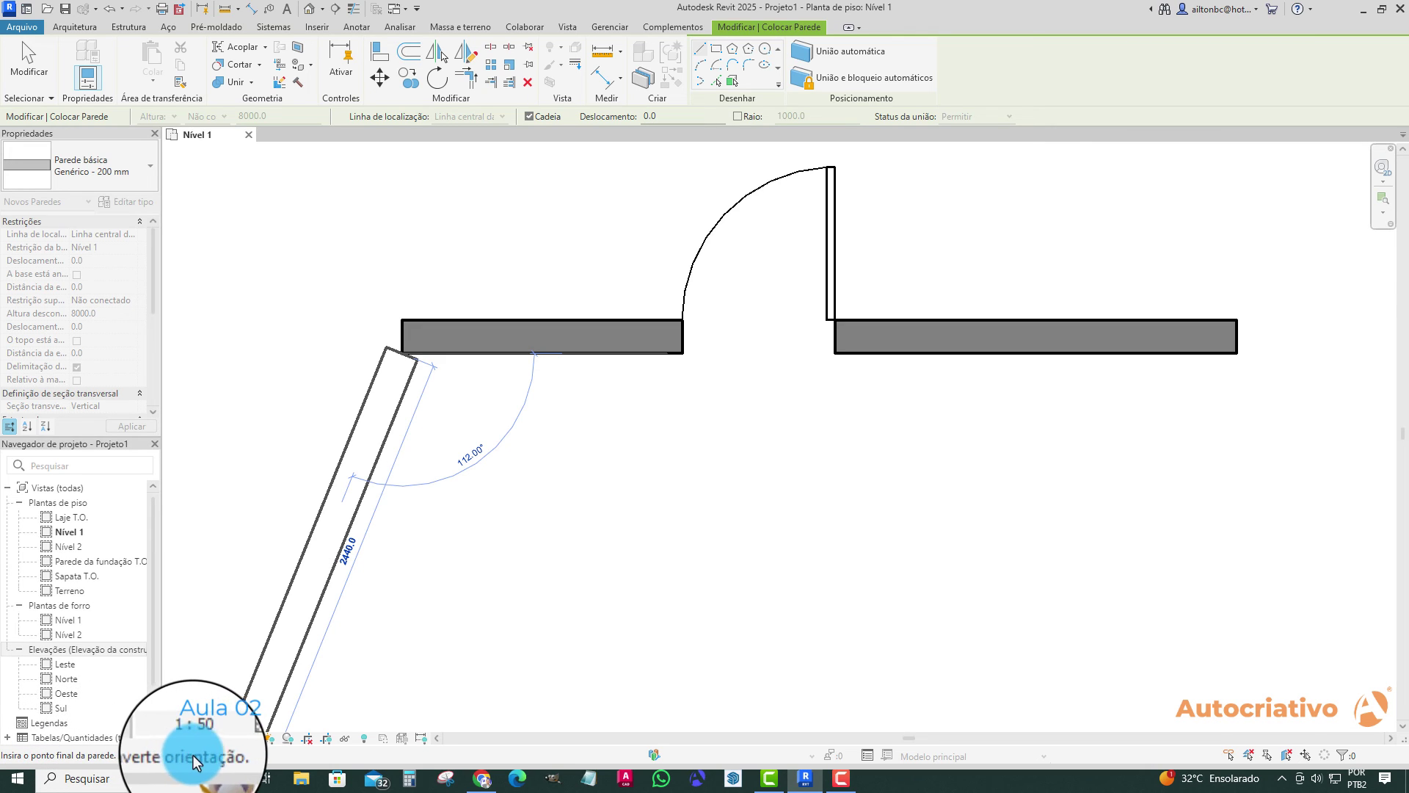
pyautogui.click(401, 652)
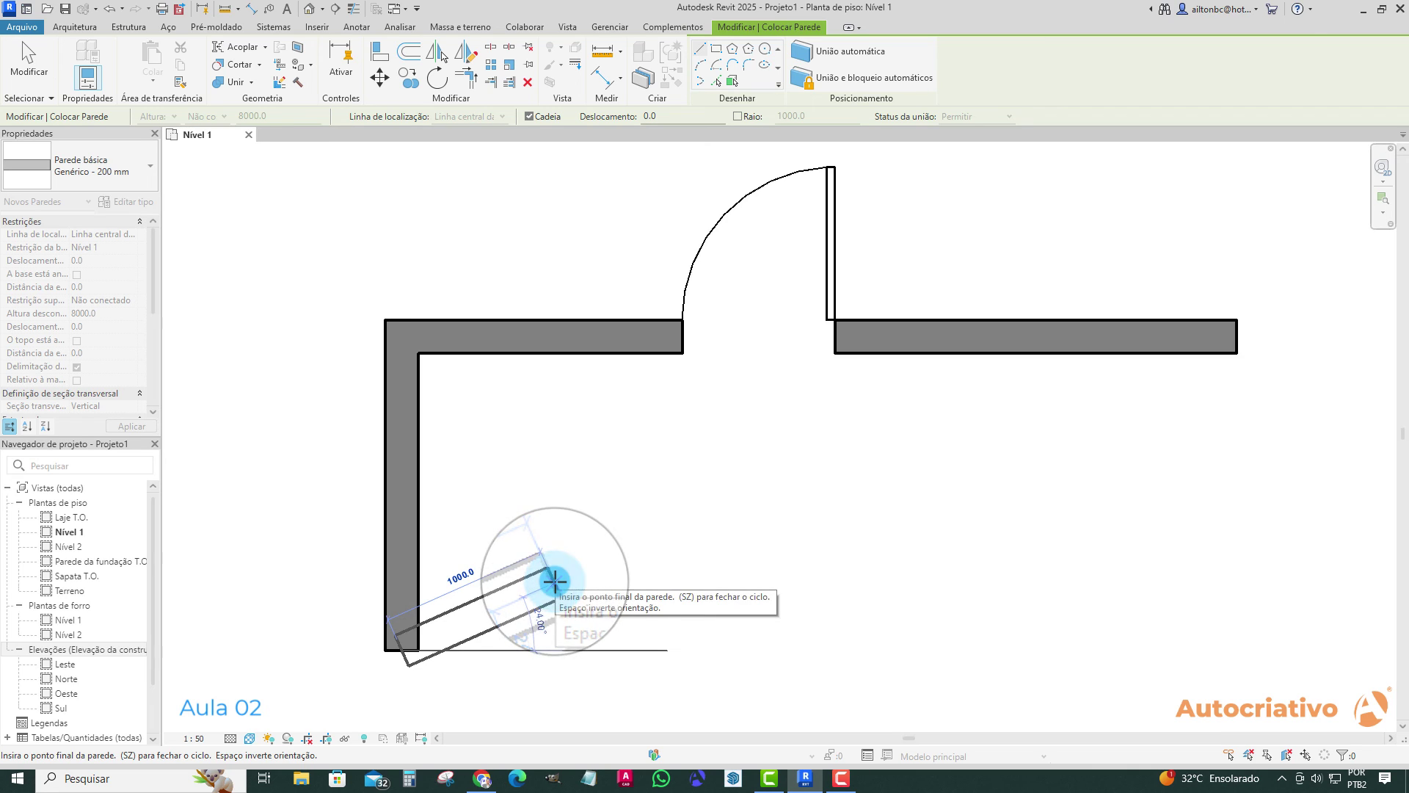
pyautogui.press('Escape')
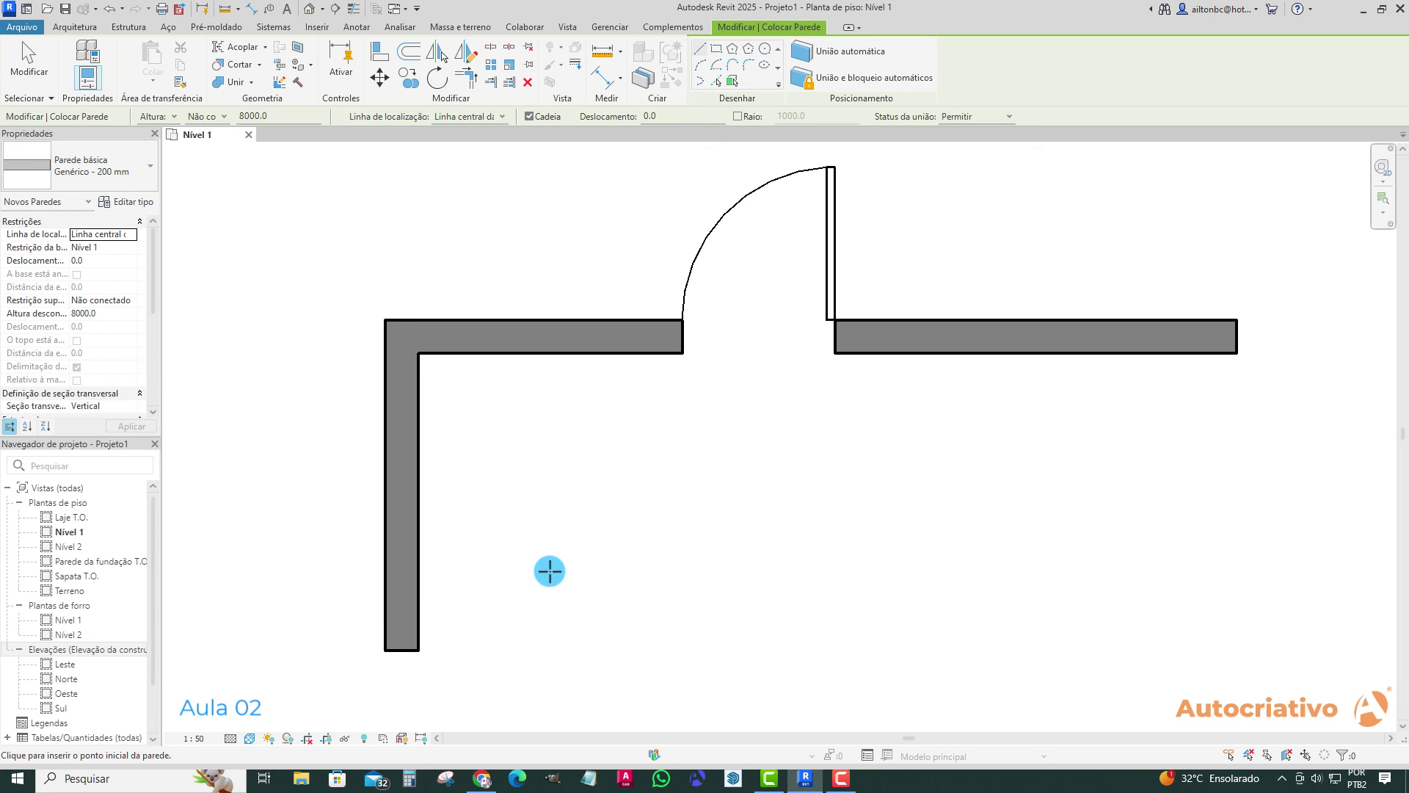
pyautogui.press('Escape')
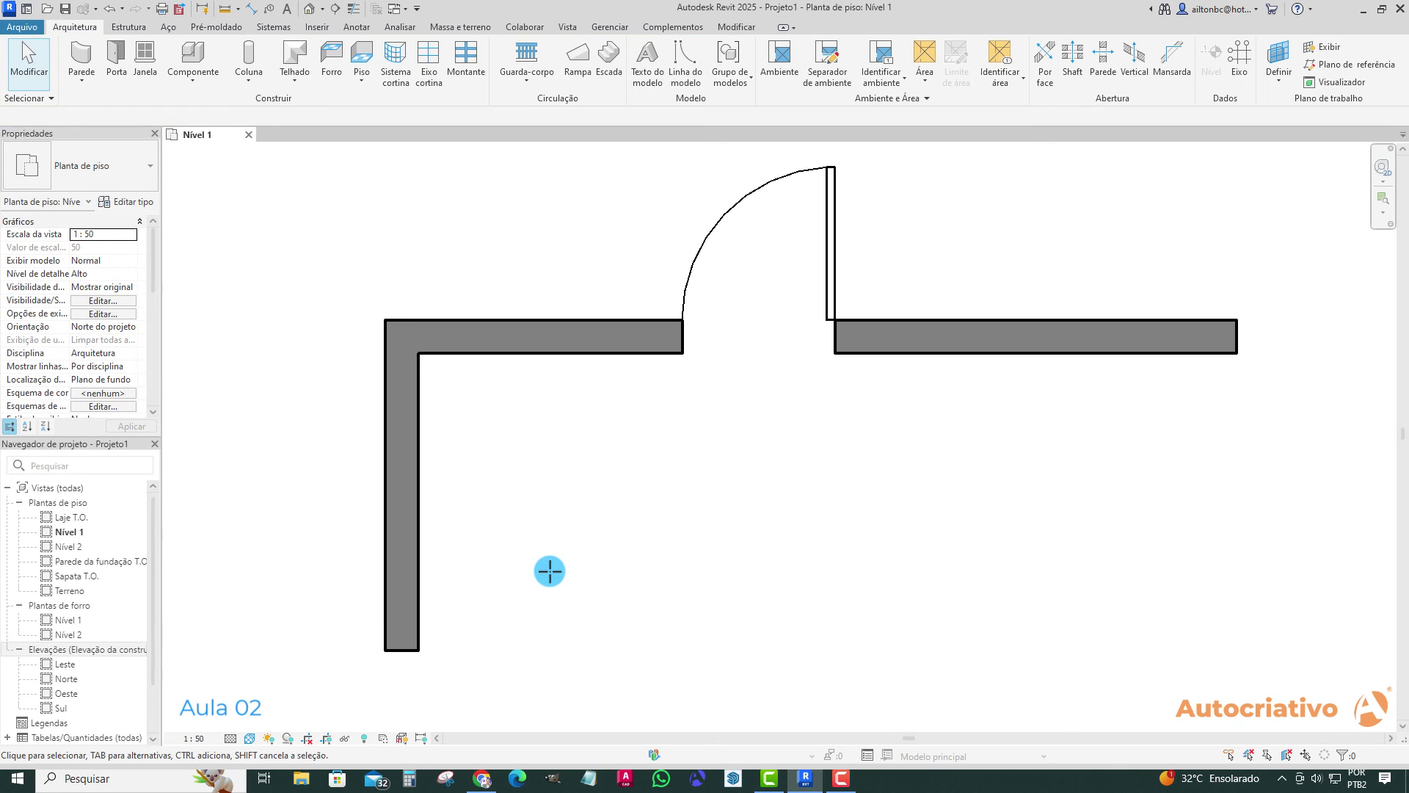
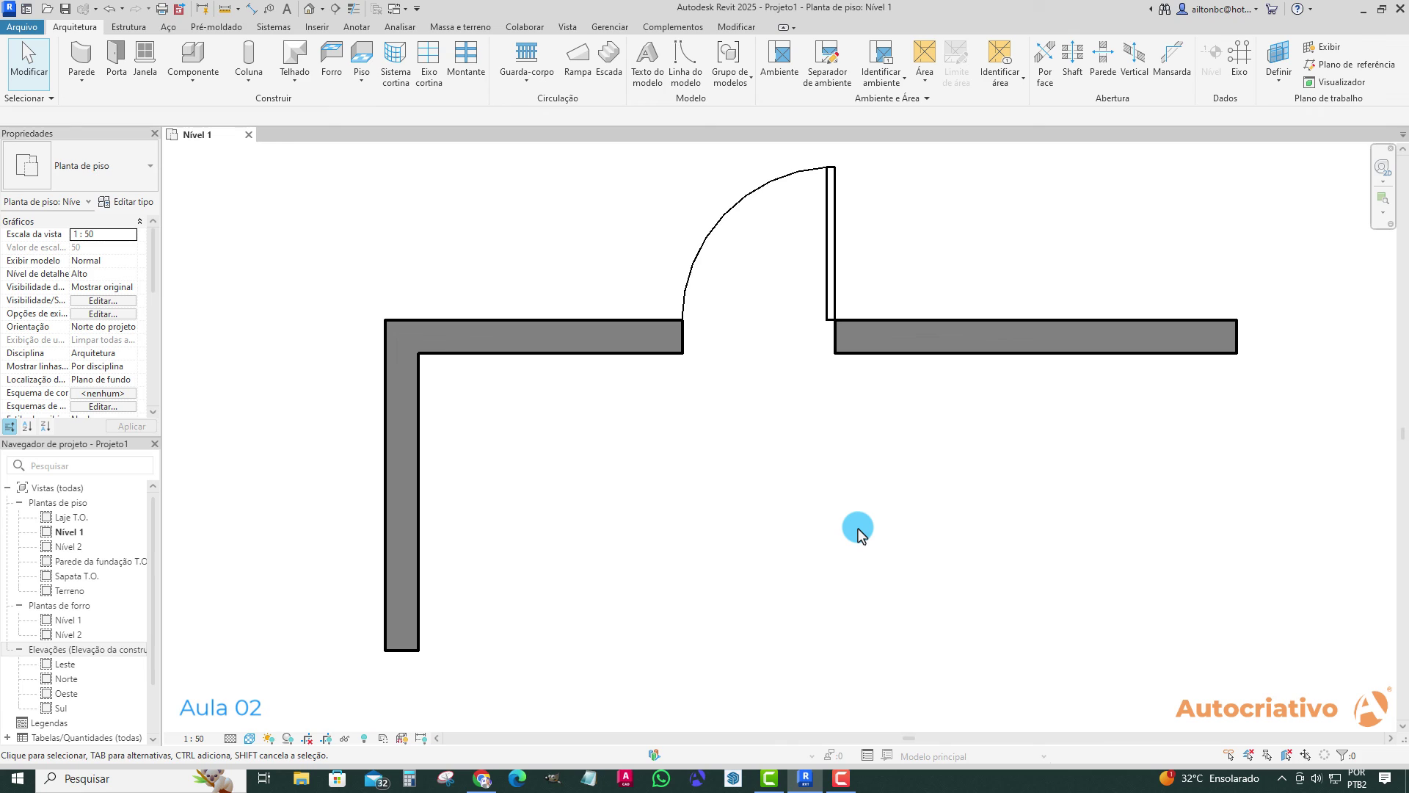
# - Examine the elevation markers surrounding the walls in the Nível 1 floor plan, looking closely at the Leste marker
pyautogui.scroll(-8, 859, 530)
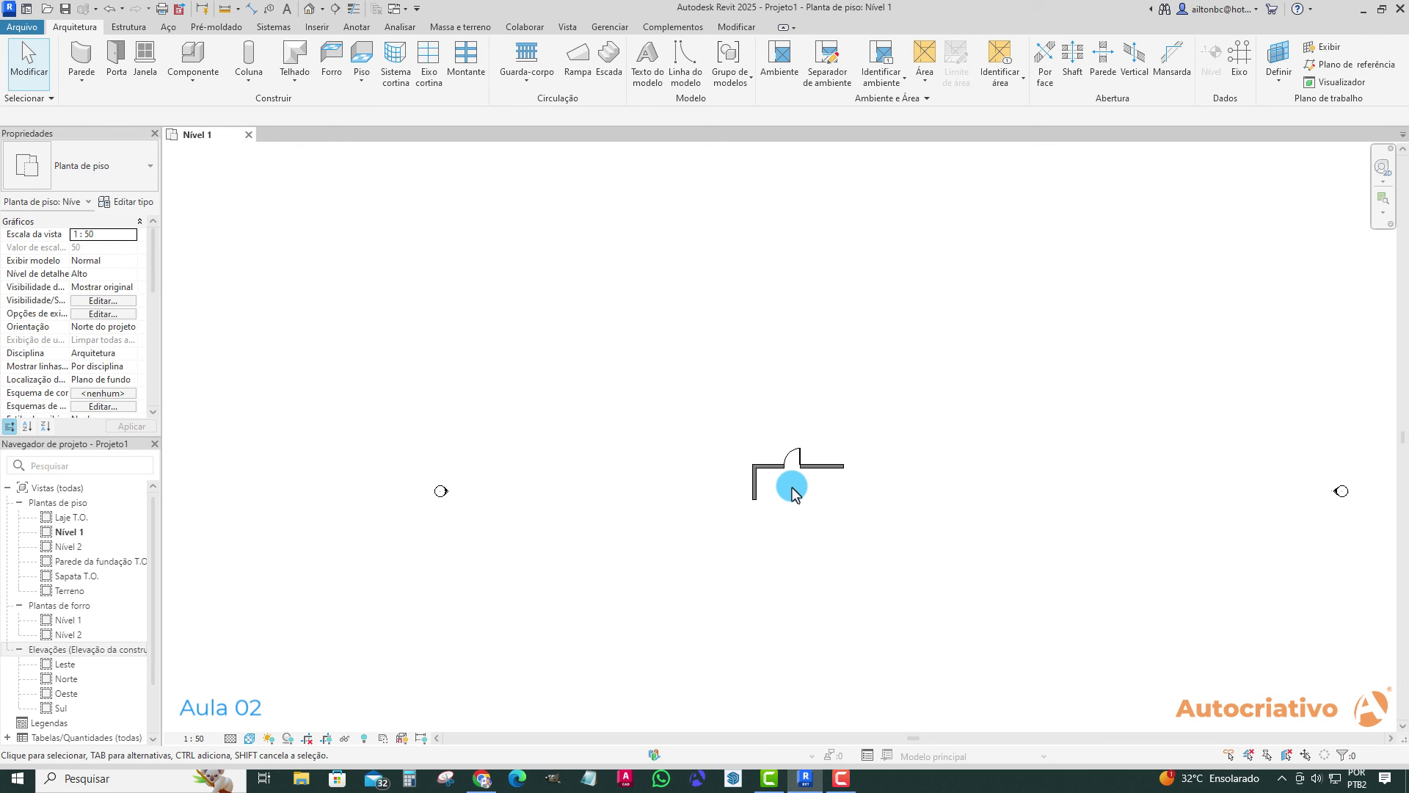
pyautogui.scroll(-4, 793, 491)
pyautogui.moveTo(843, 472); pyautogui.dragTo(824, 465, button='middle')
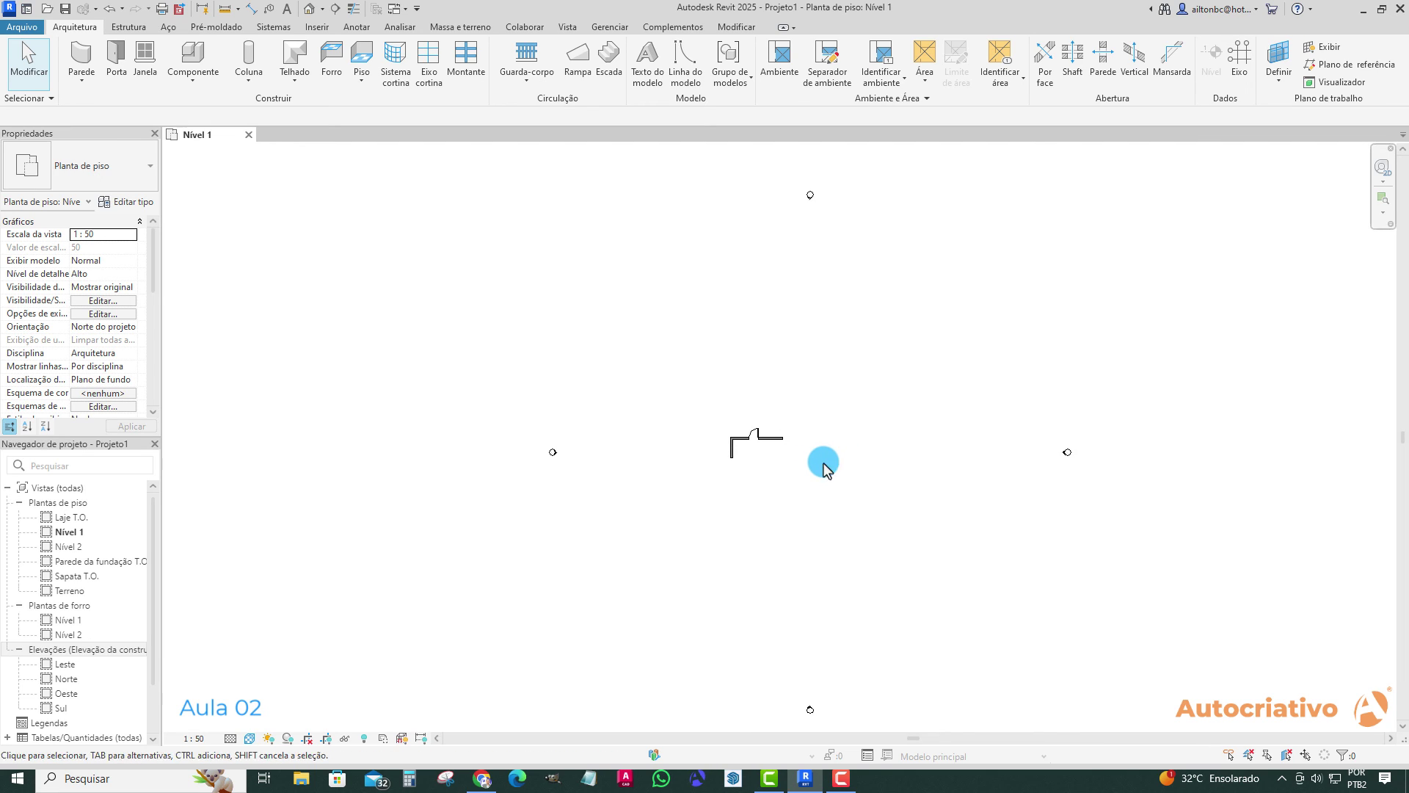
pyautogui.scroll(5, 1073, 453)
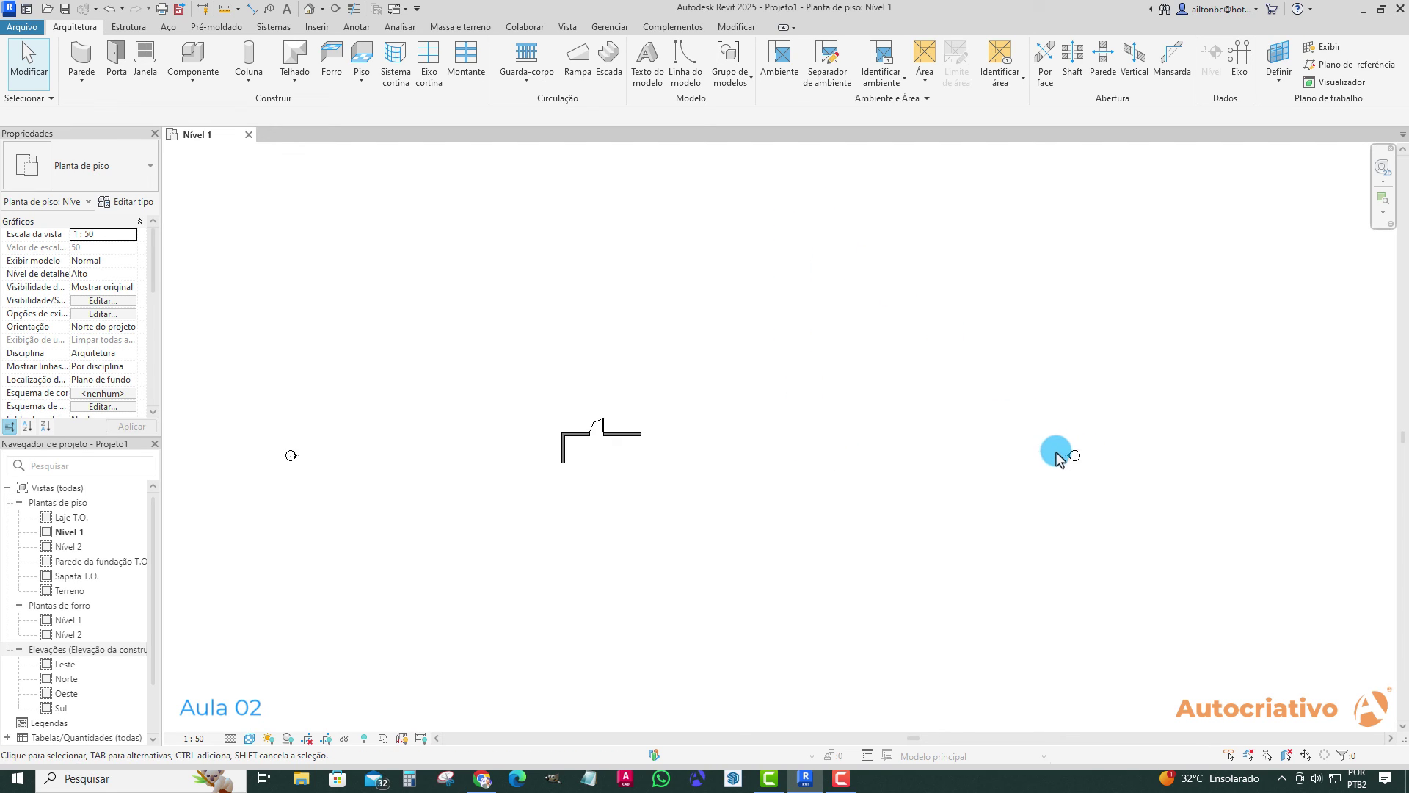
pyautogui.scroll(3, 1073, 462)
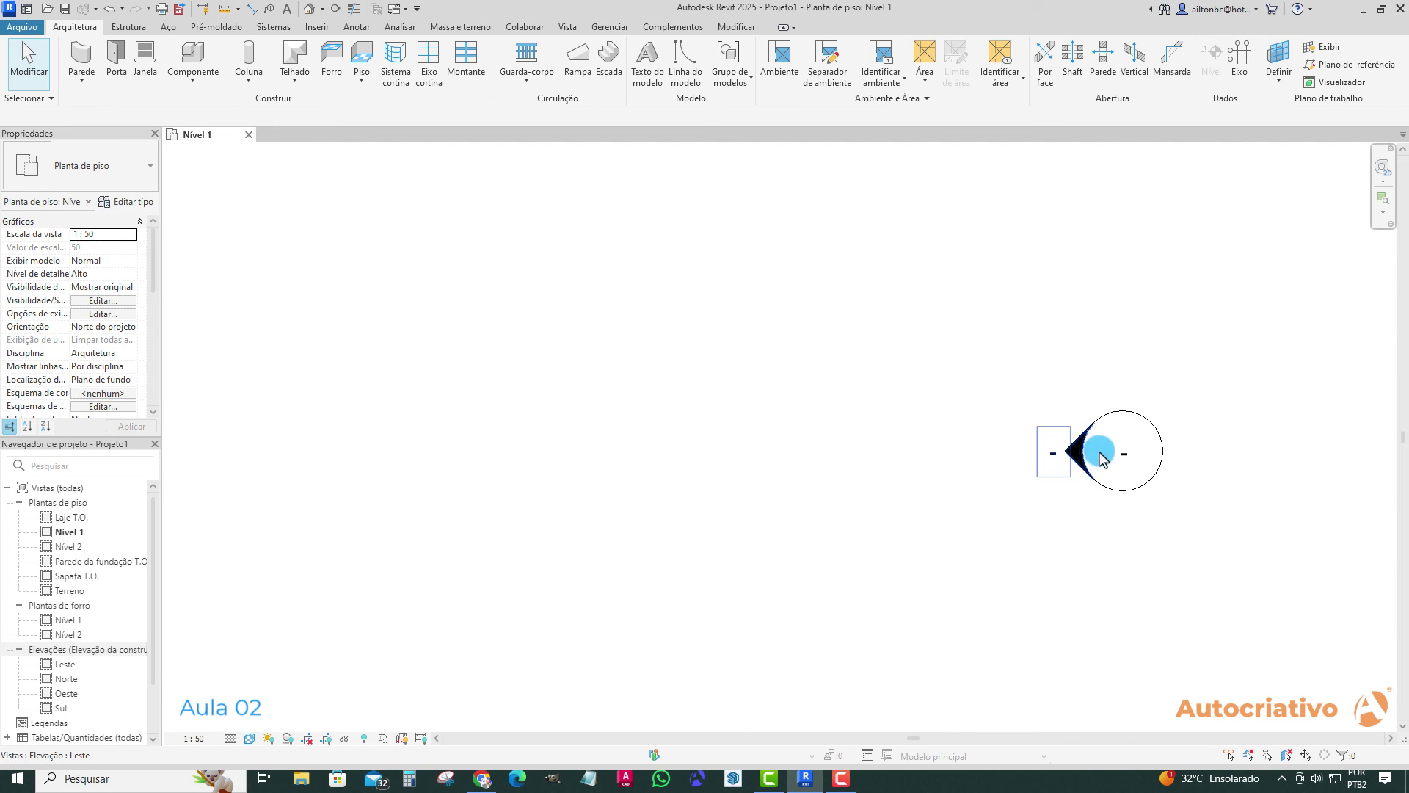
pyautogui.moveTo(1073, 462); pyautogui.dragTo(945, 450, button='middle')
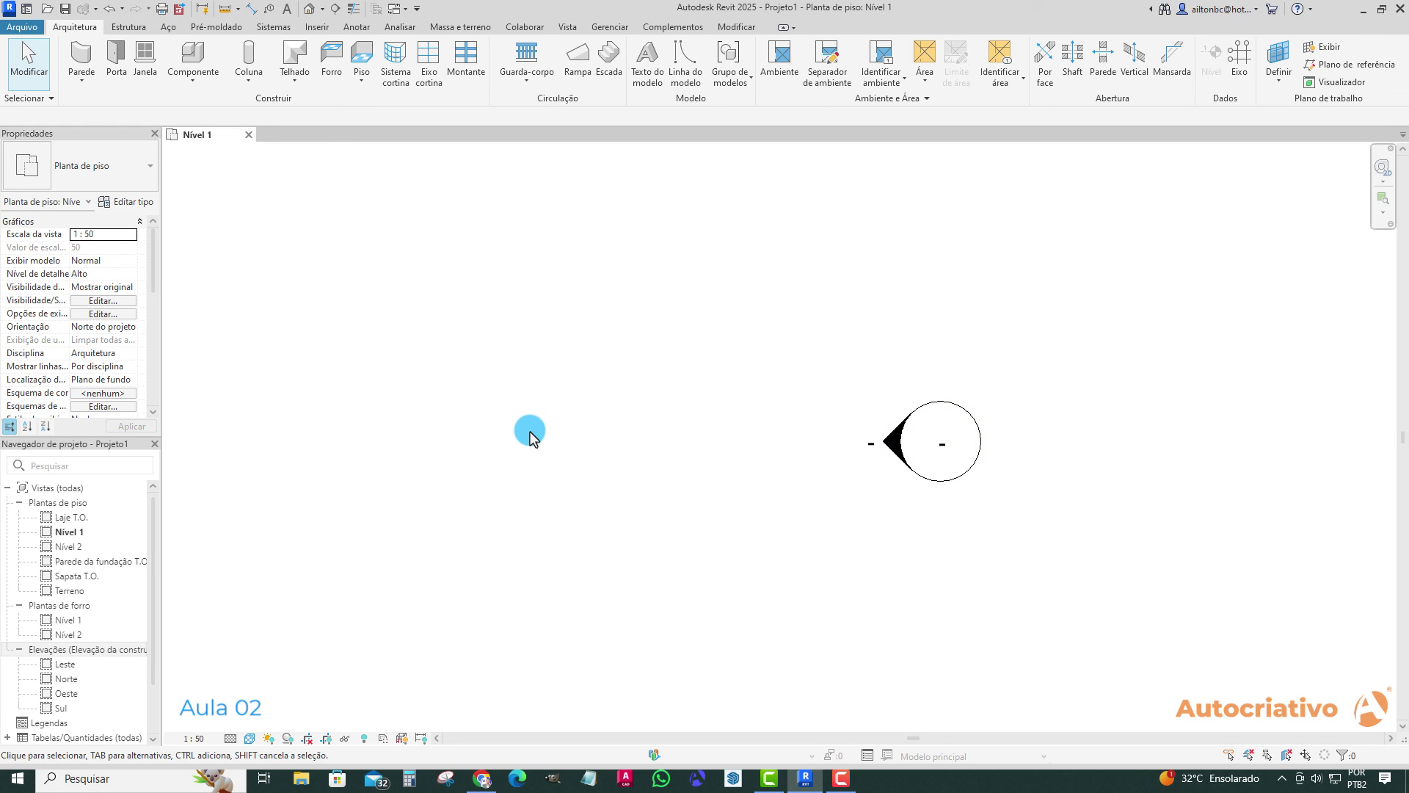
pyautogui.scroll(-3, 530, 434)
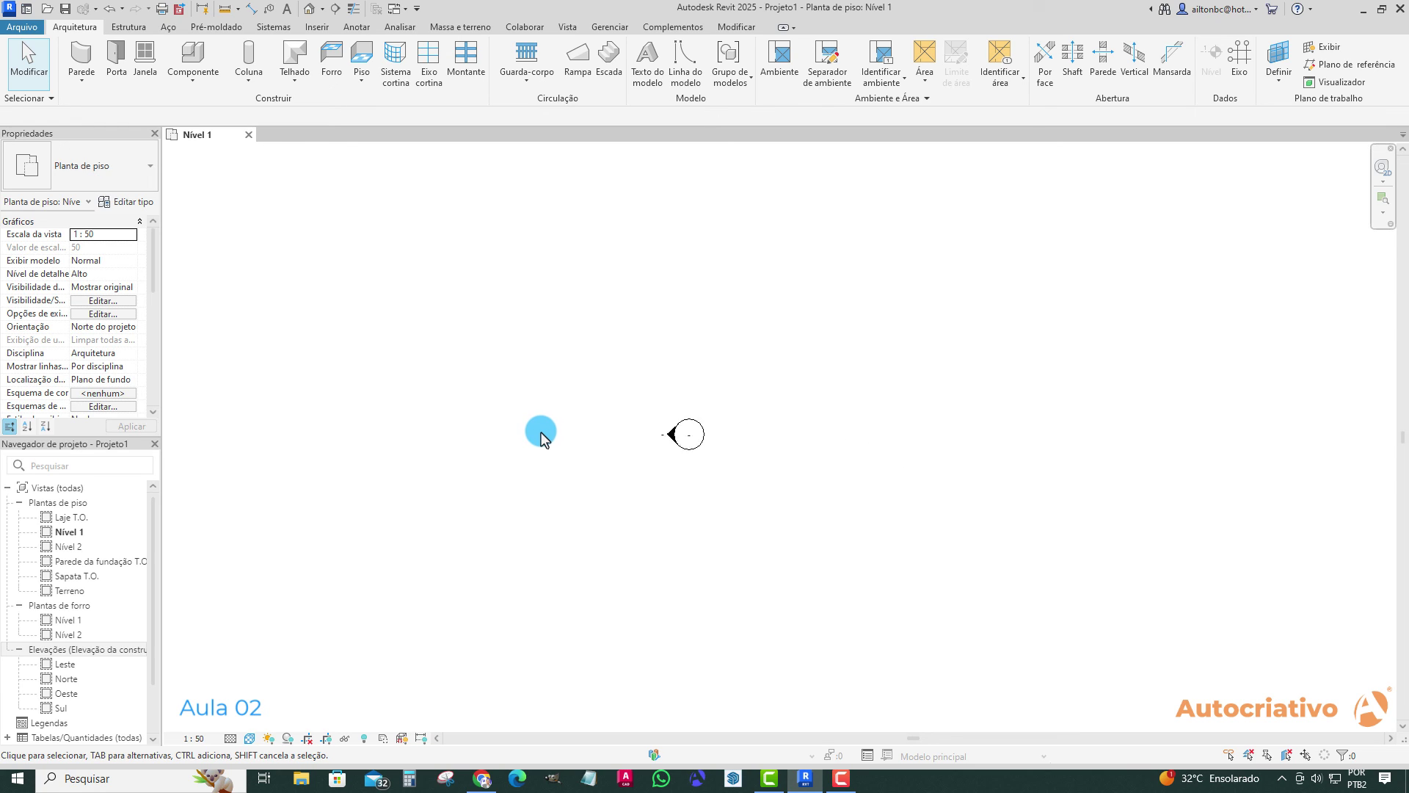
pyautogui.scroll(-3, 530, 434)
pyautogui.moveTo(424, 424); pyautogui.dragTo(786, 460, button='middle')
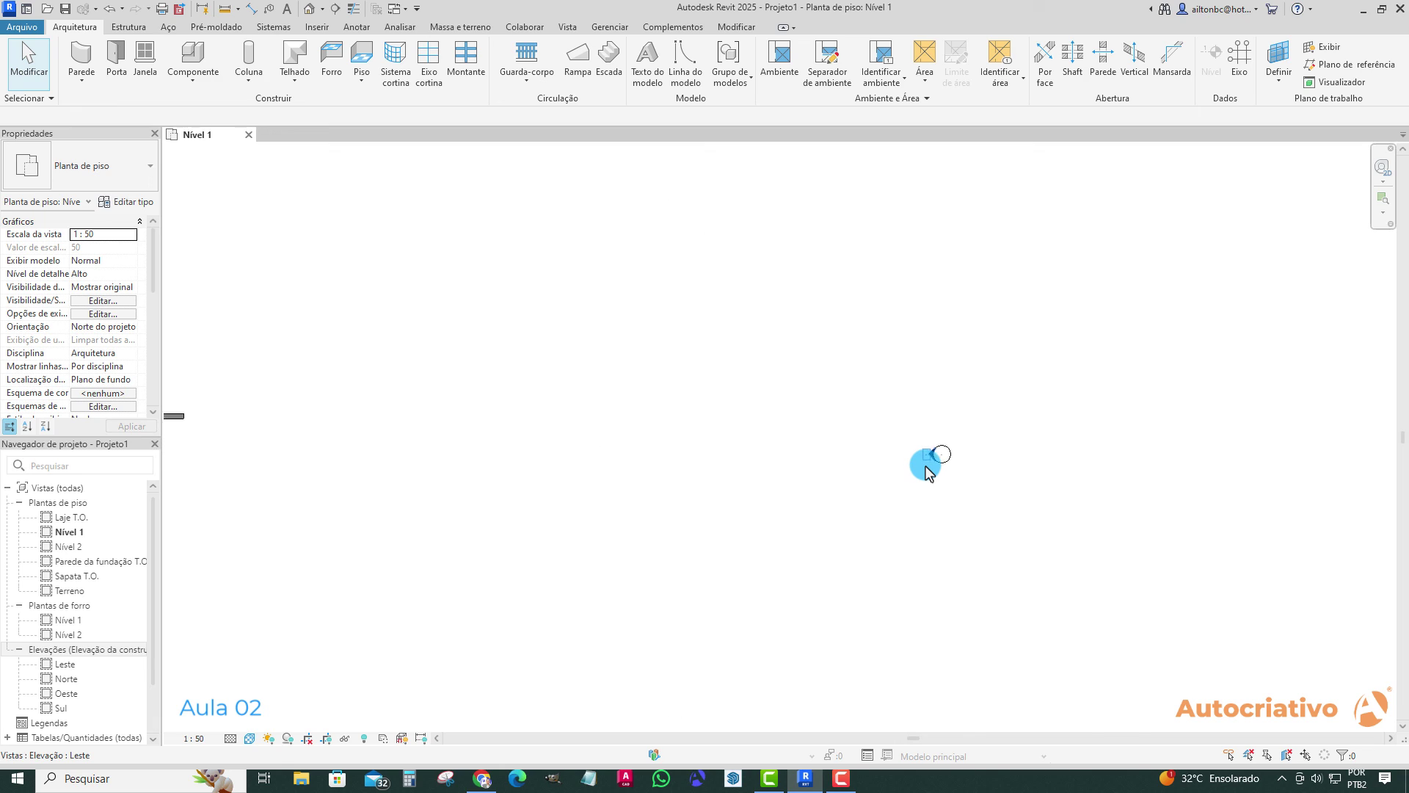
pyautogui.scroll(5, 927, 474)
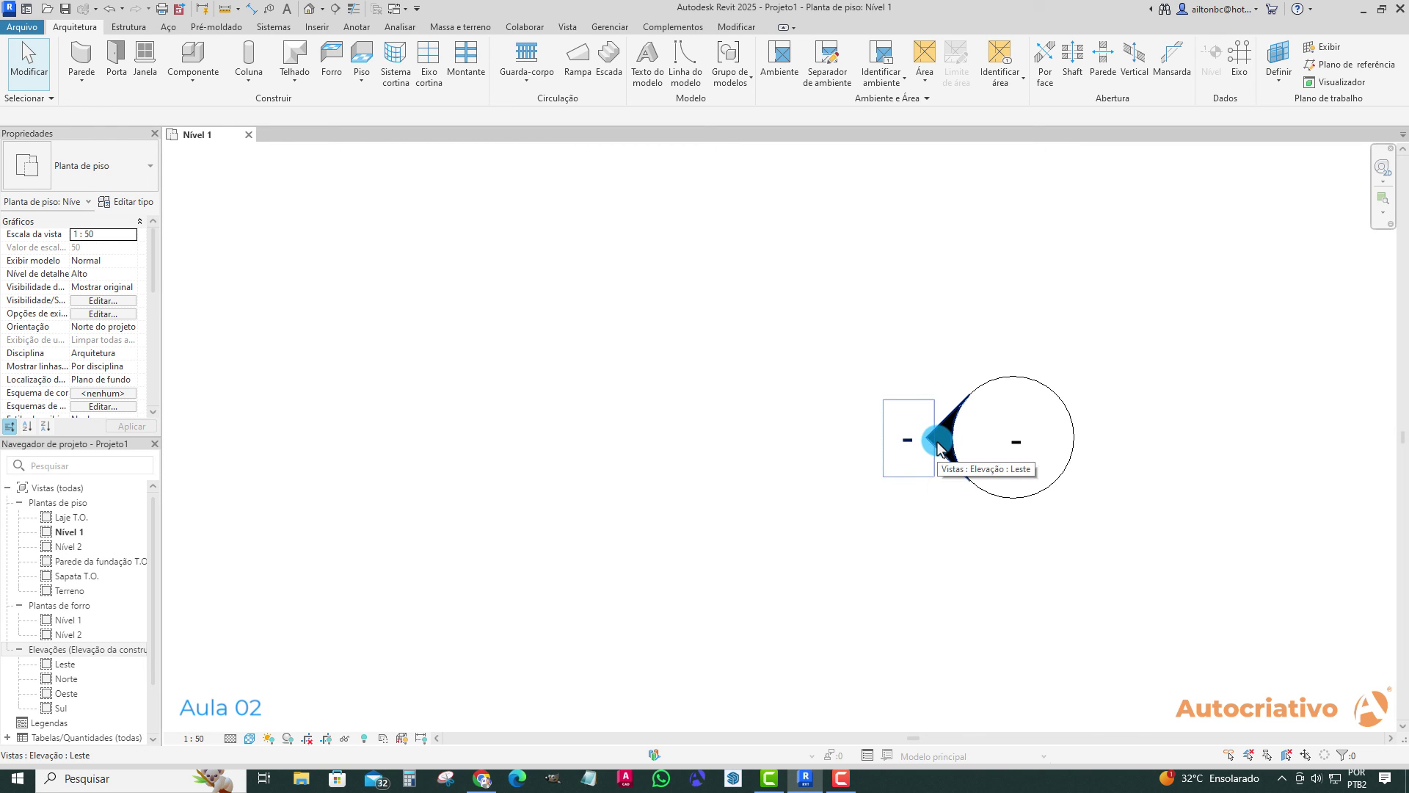
pyautogui.scroll(-4, 938, 445)
pyautogui.moveTo(939, 445)
pyautogui.mouseDown(button='middle')
pyautogui.moveTo(698, 466)
pyautogui.moveTo(503, 463)
pyautogui.moveTo(808, 526)
pyautogui.mouseUp(button='middle')
pyautogui.scroll(3, 688, 505)
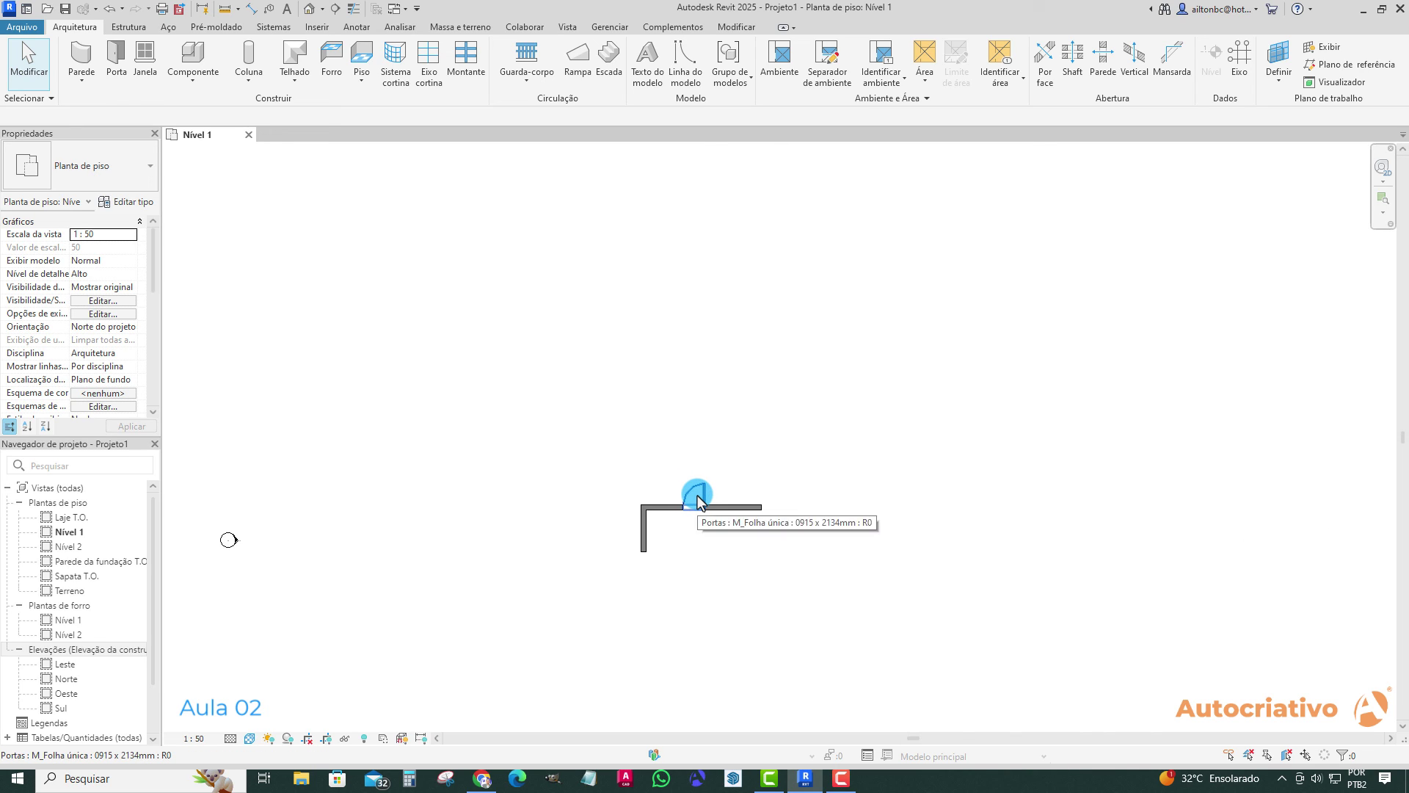
# - Open the Norte elevation from its marker above the walls and view the wall, door and levels
pyautogui.scroll(-4, 697, 495)
pyautogui.moveTo(730, 397); pyautogui.dragTo(741, 526, button='middle')
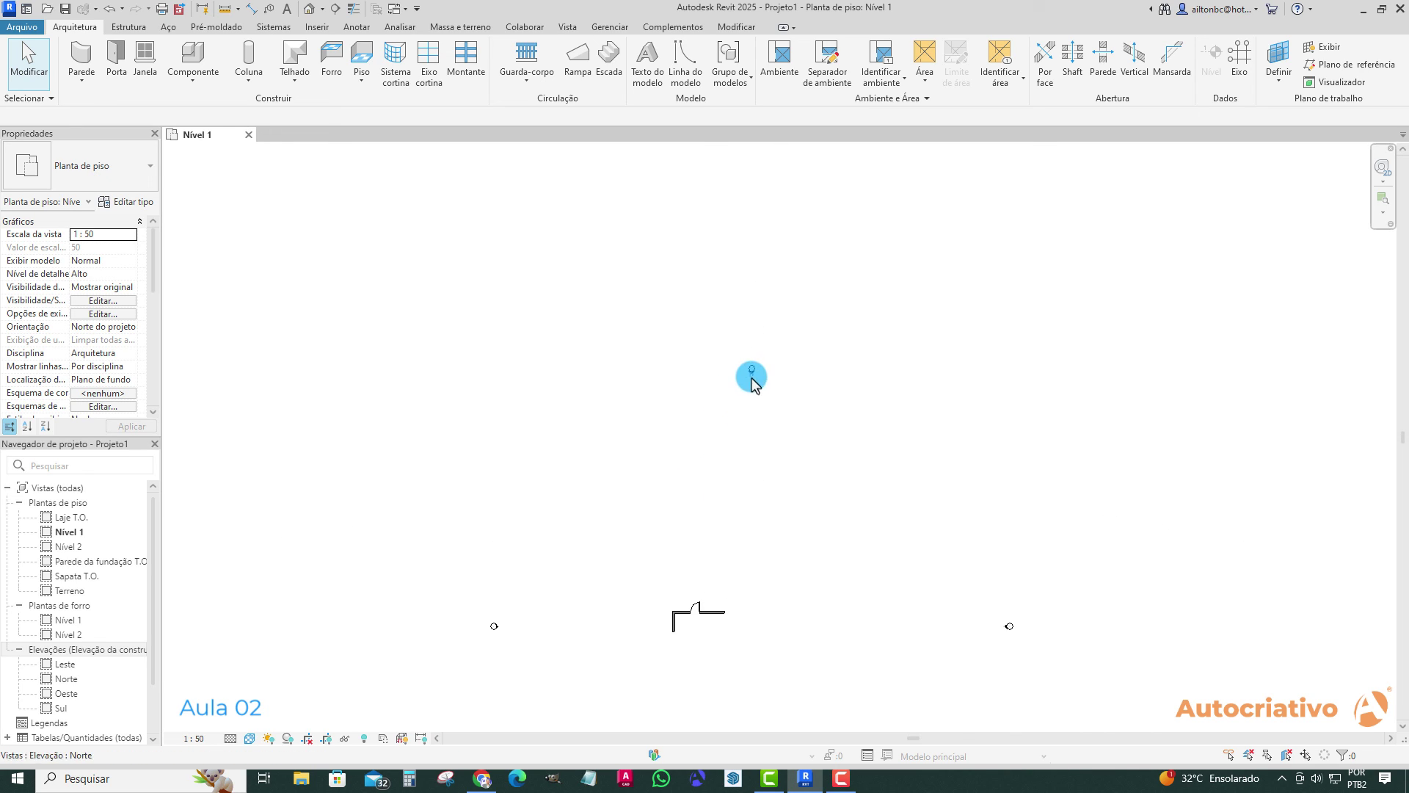
pyautogui.scroll(8, 753, 381)
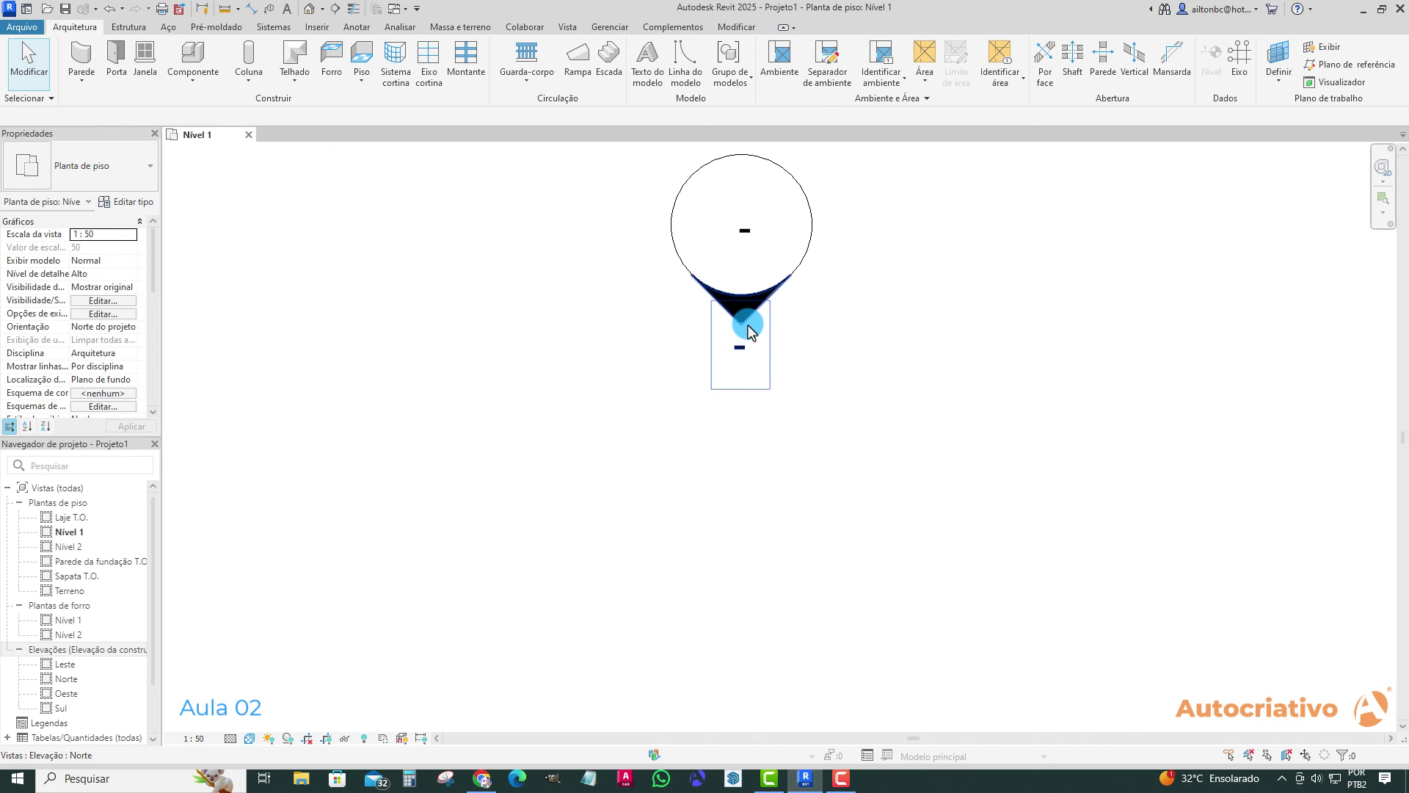
pyautogui.doubleClick(746, 310)
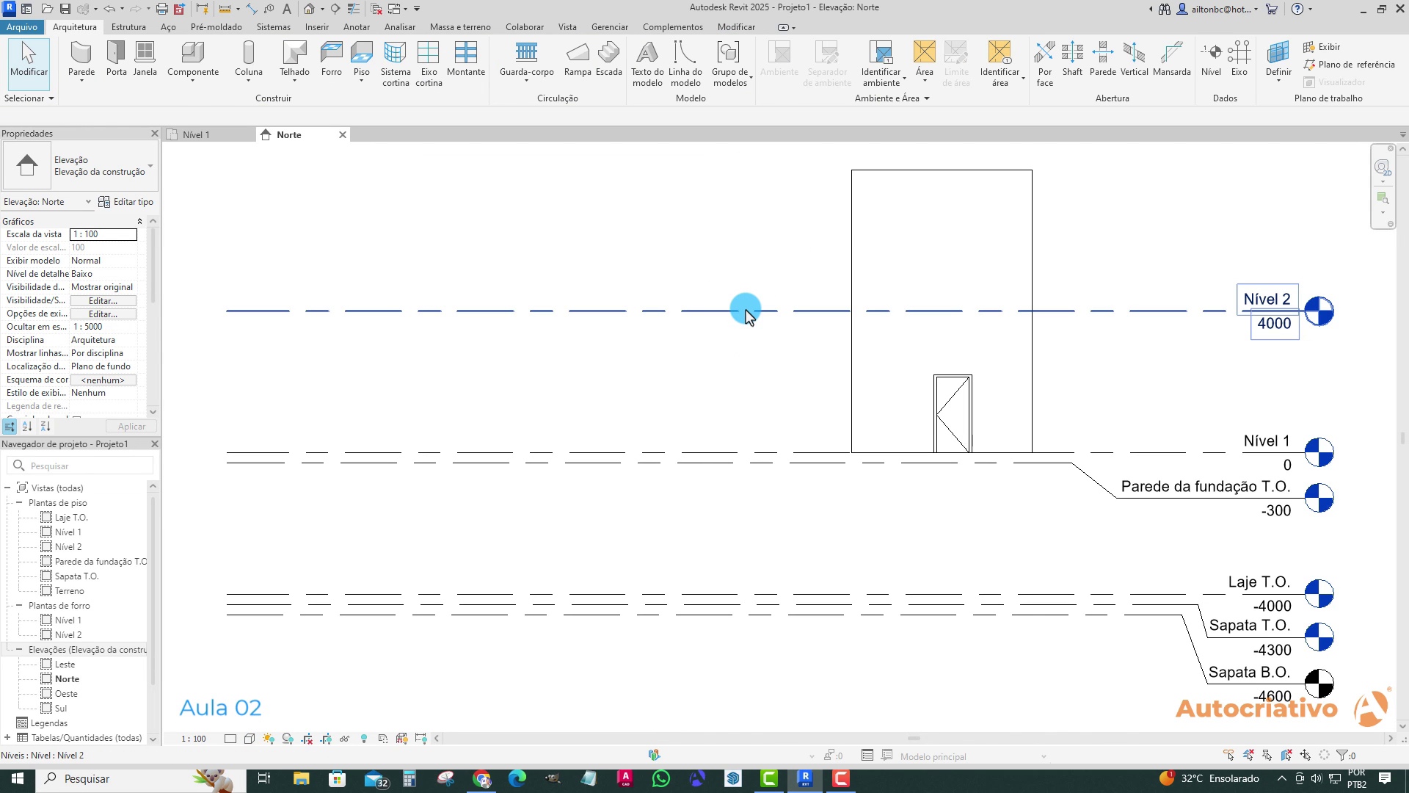
pyautogui.moveTo(798, 375); pyautogui.dragTo(817, 401, button='middle')
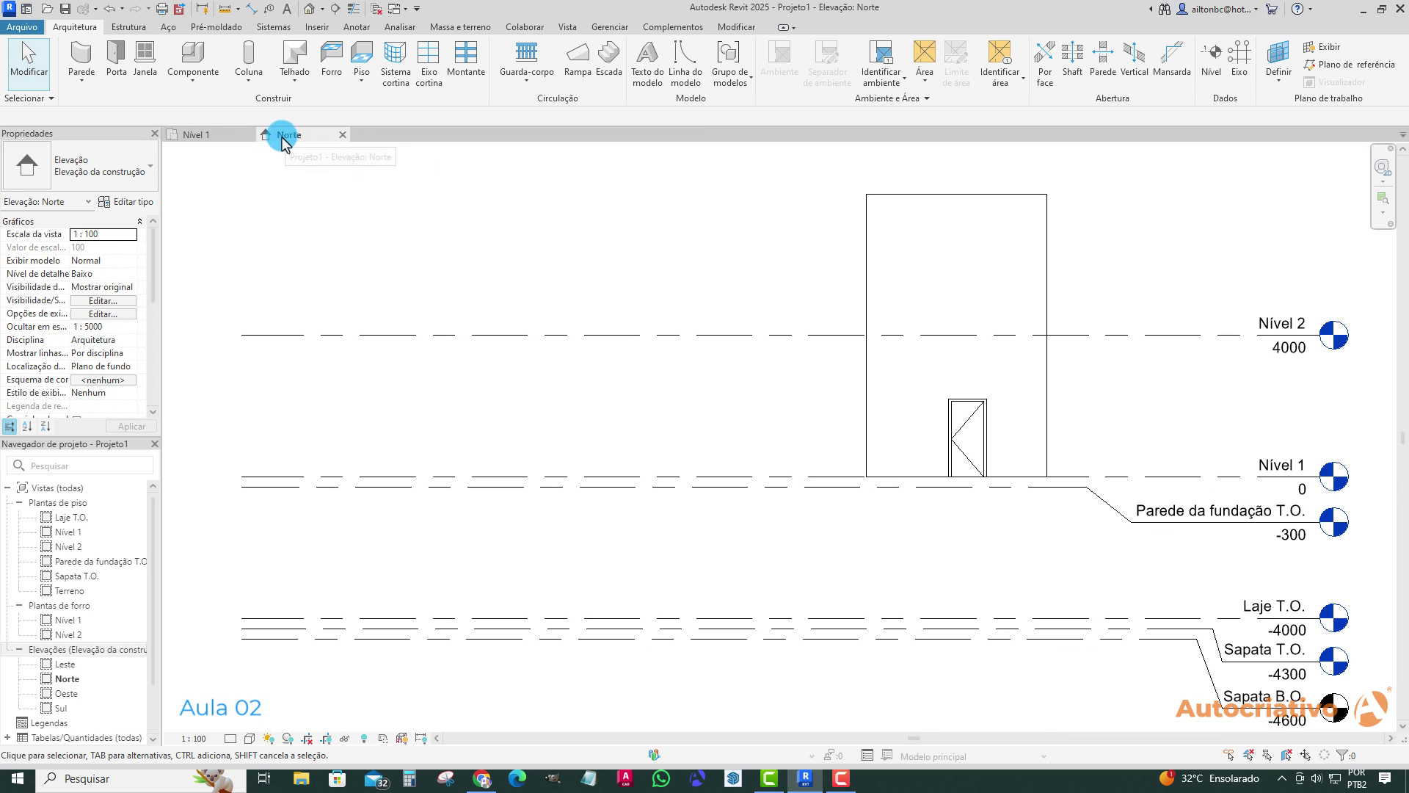
# - Return to the Nível 1 floor plan and move the Leste elevation marker farther east, away from the walls
pyautogui.click(214, 135)
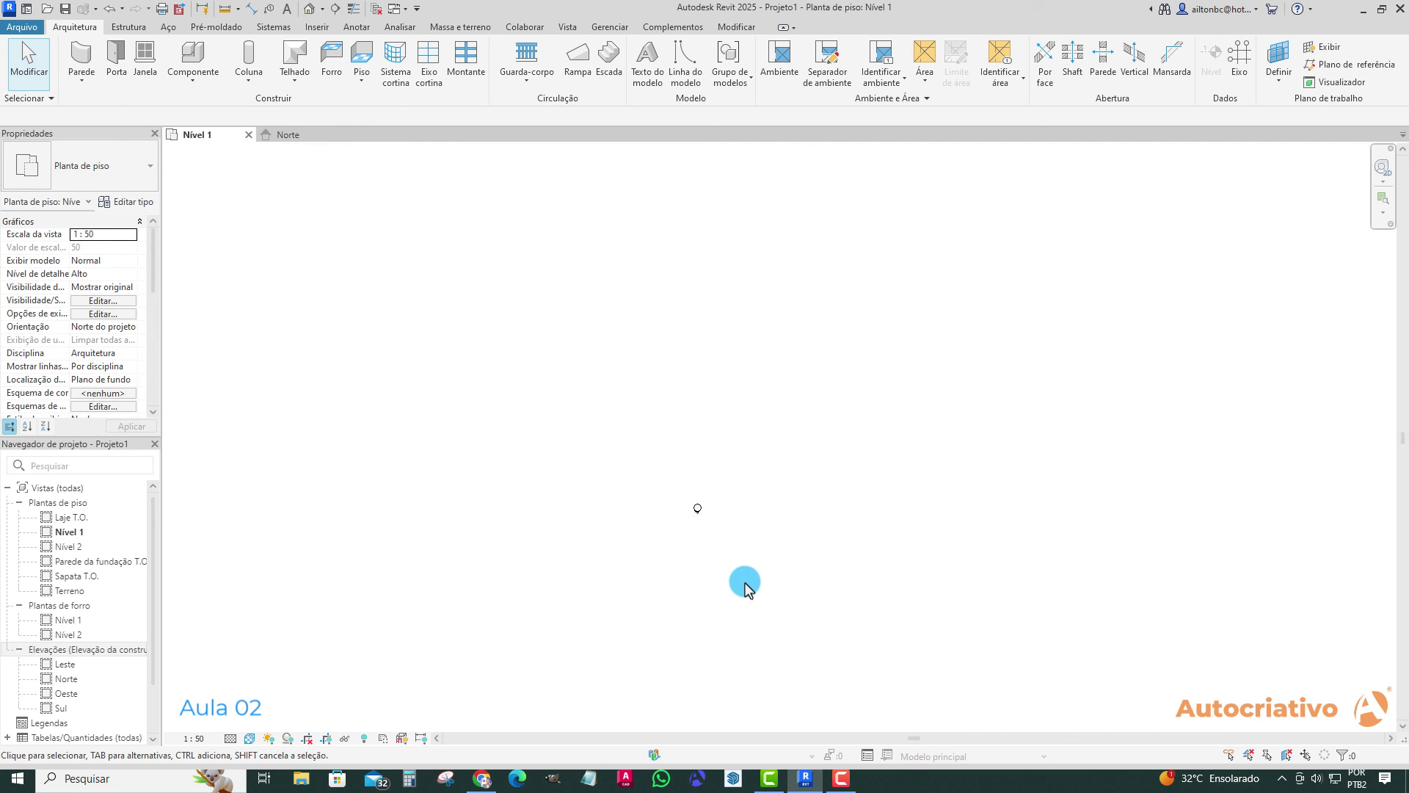
pyautogui.scroll(-2, 745, 582)
pyautogui.moveTo(771, 540); pyautogui.dragTo(821, 417, button='middle')
pyautogui.moveTo(859, 425); pyautogui.dragTo(743, 417, button='middle')
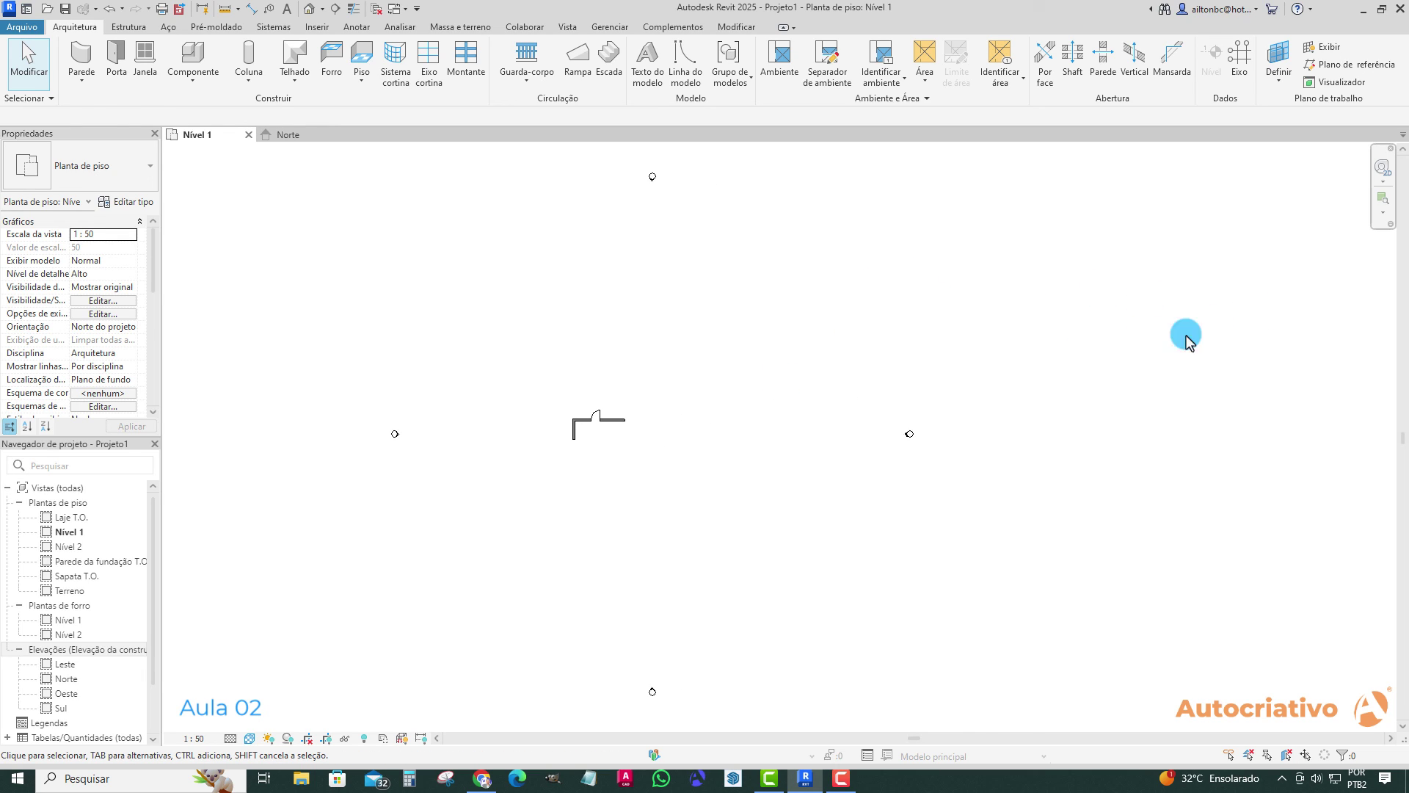
pyautogui.moveTo(891, 395)
pyautogui.mouseDown()
pyautogui.moveTo(930, 462)
pyautogui.moveTo(976, 437)
pyautogui.moveTo(1107, 432)
pyautogui.mouseUp()
pyautogui.click(963, 510)
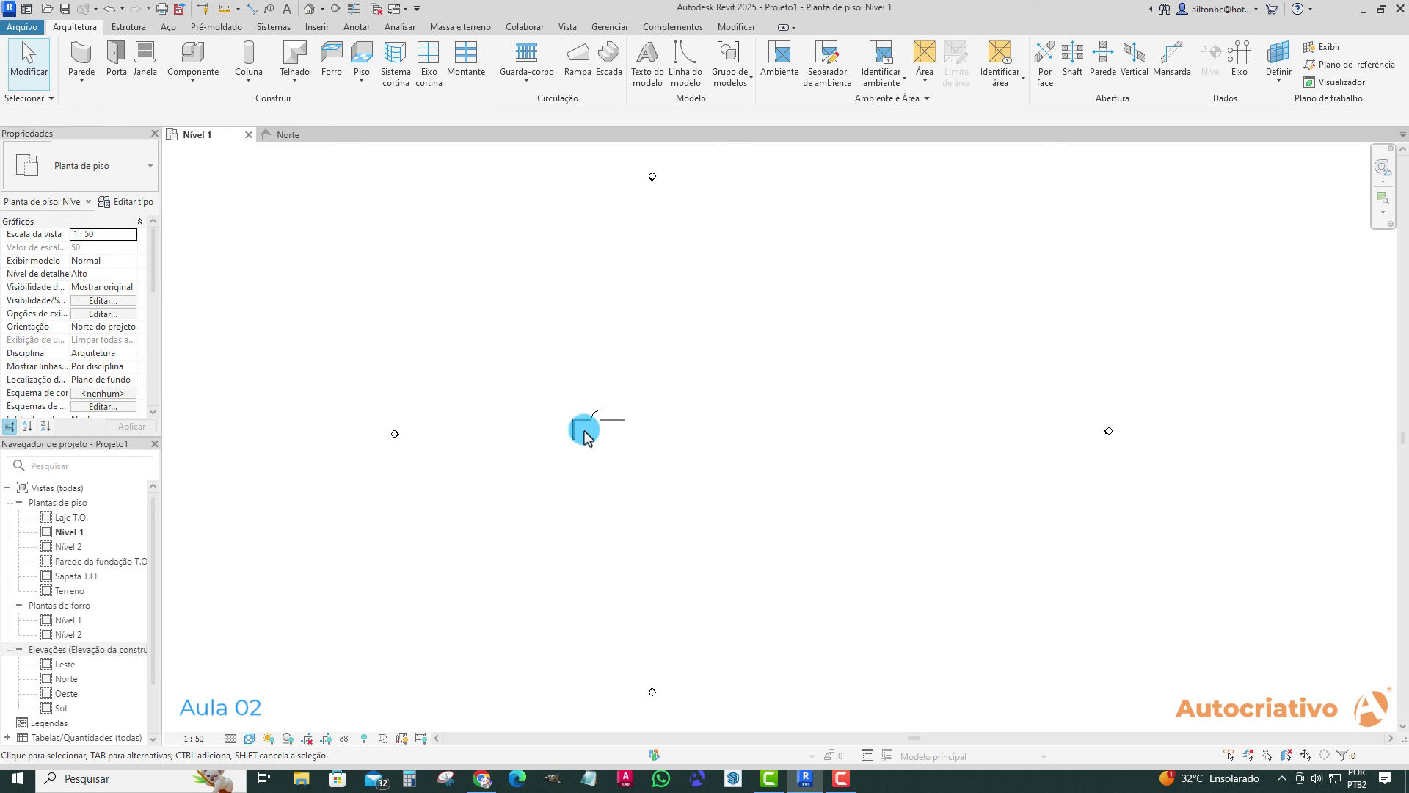
# - Inspect the wall corner and door up close, and their position among the four elevation markers
pyautogui.scroll(5, 579, 427)
pyautogui.moveTo(662, 448); pyautogui.dragTo(702, 417, button='middle')
pyautogui.scroll(-1, 707, 472)
pyautogui.scroll(4, 690, 441)
pyautogui.scroll(-1, 703, 430)
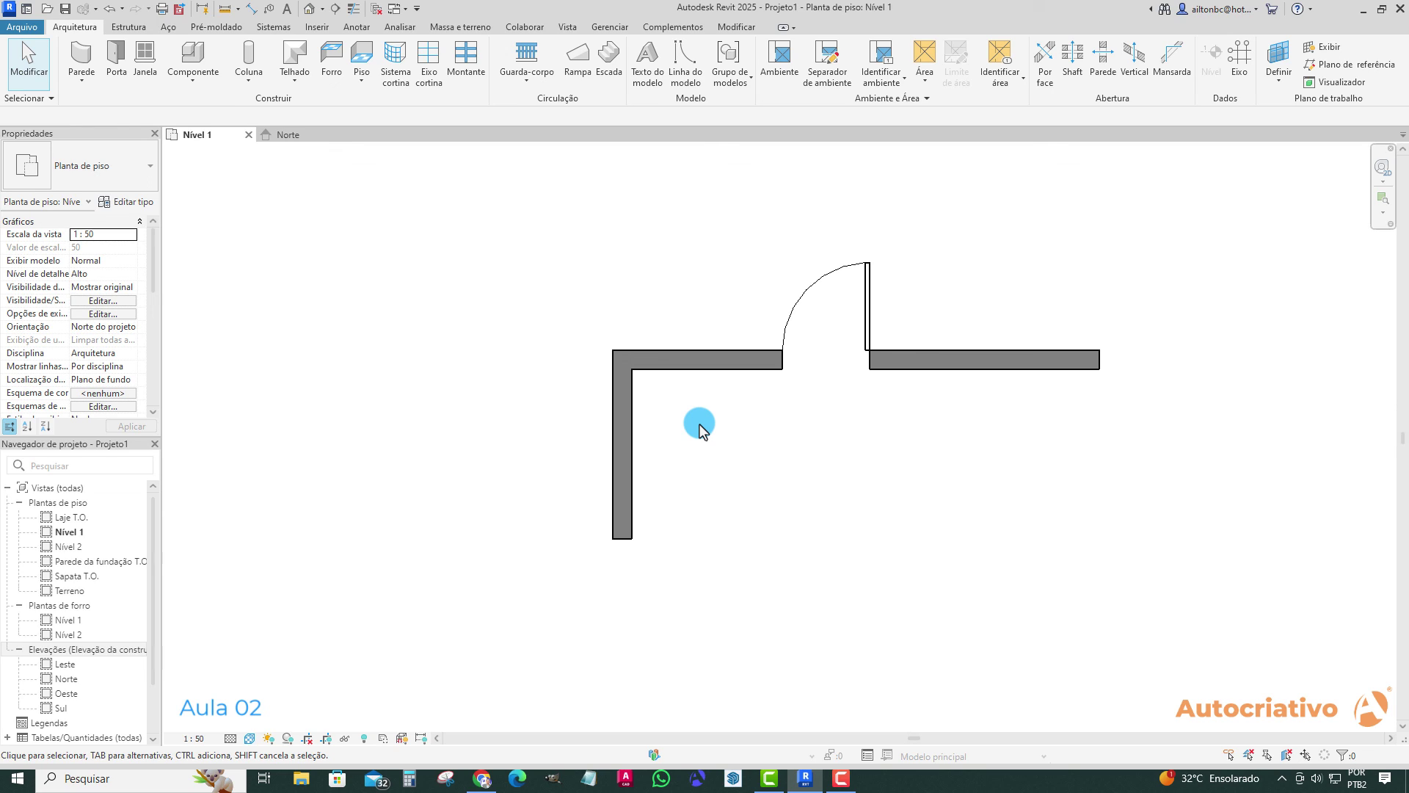
pyautogui.scroll(-6, 699, 425)
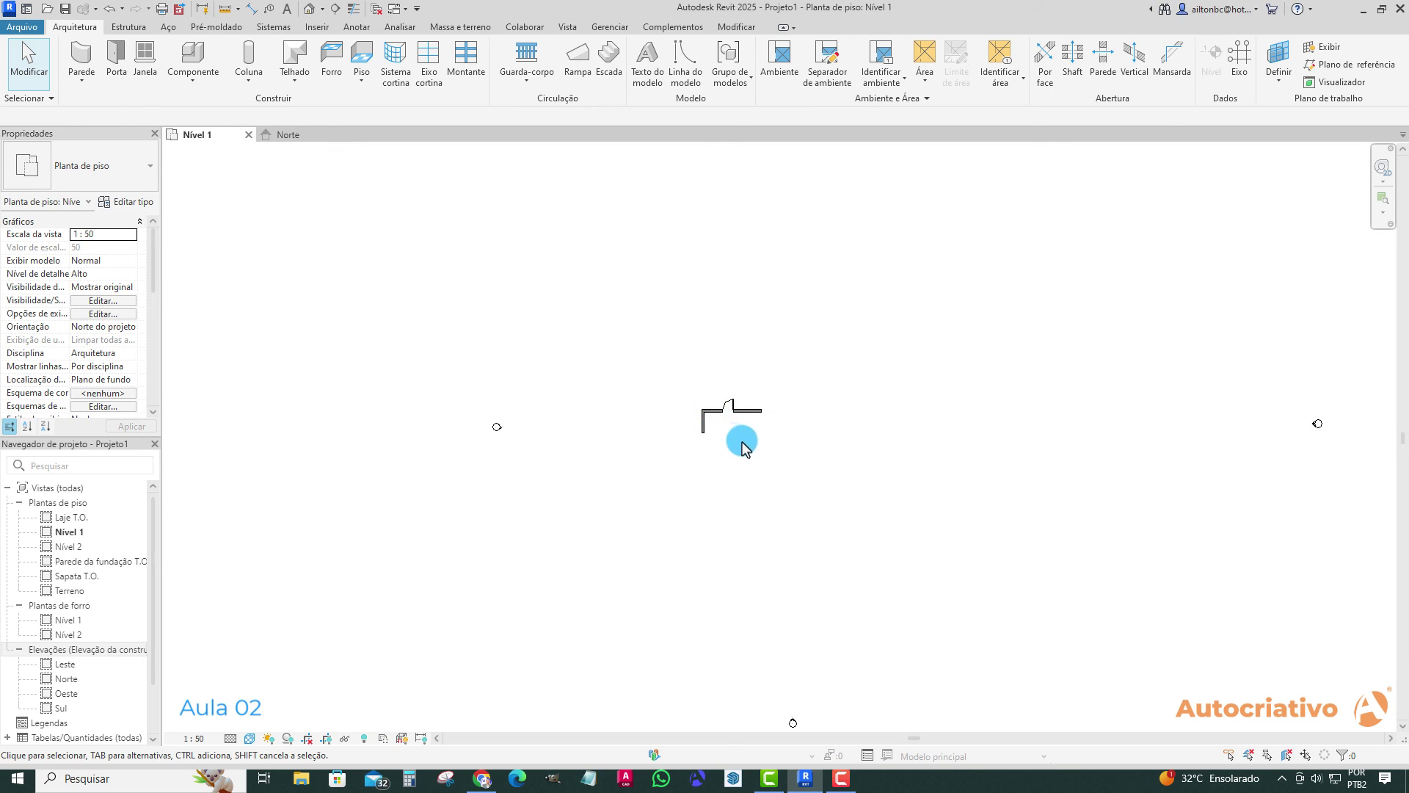
pyautogui.moveTo(744, 445); pyautogui.dragTo(684, 442, button='middle')
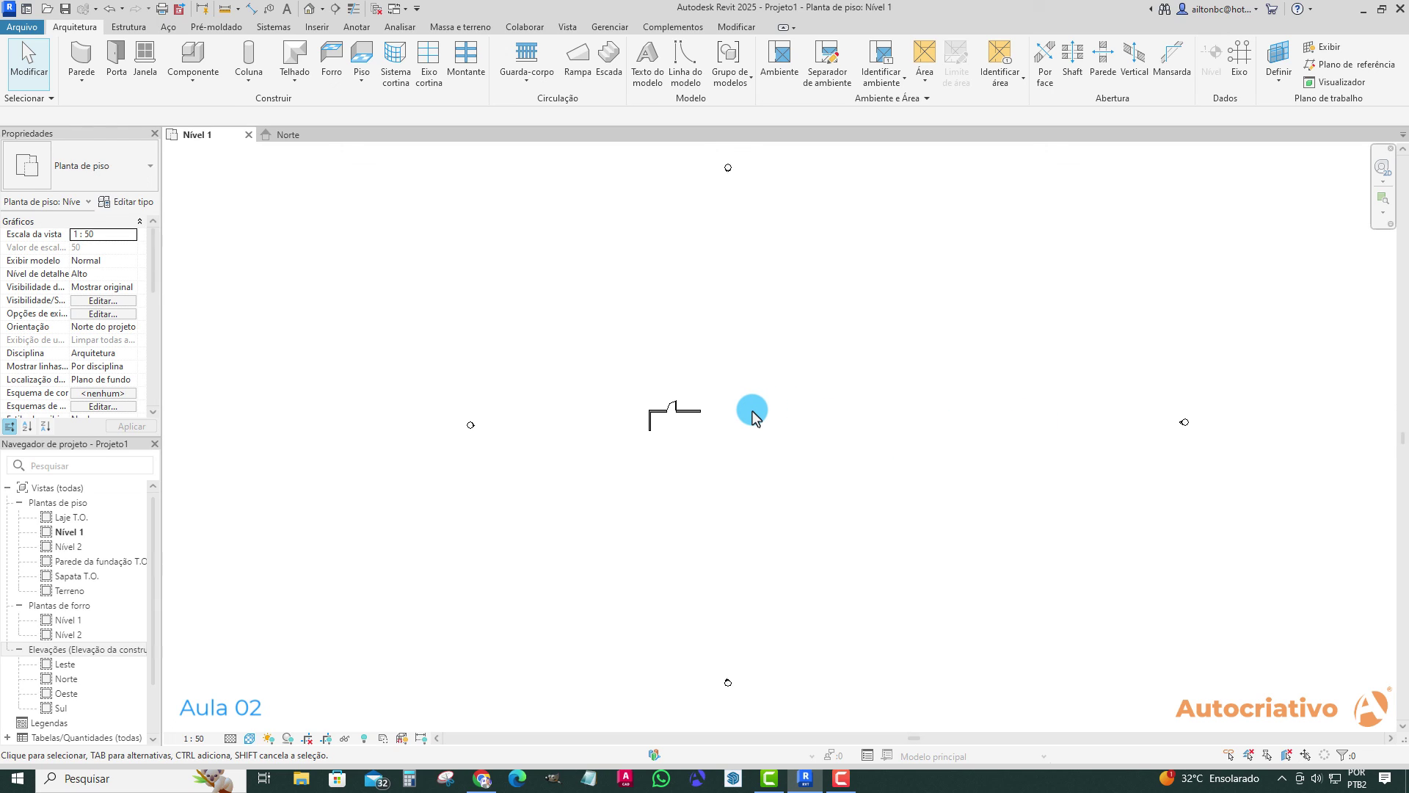
# - Look through the Estrutura, Anotar, Analisar and Massa e terreno tool sets and return to the Arquitetura tools
pyautogui.click(131, 27)
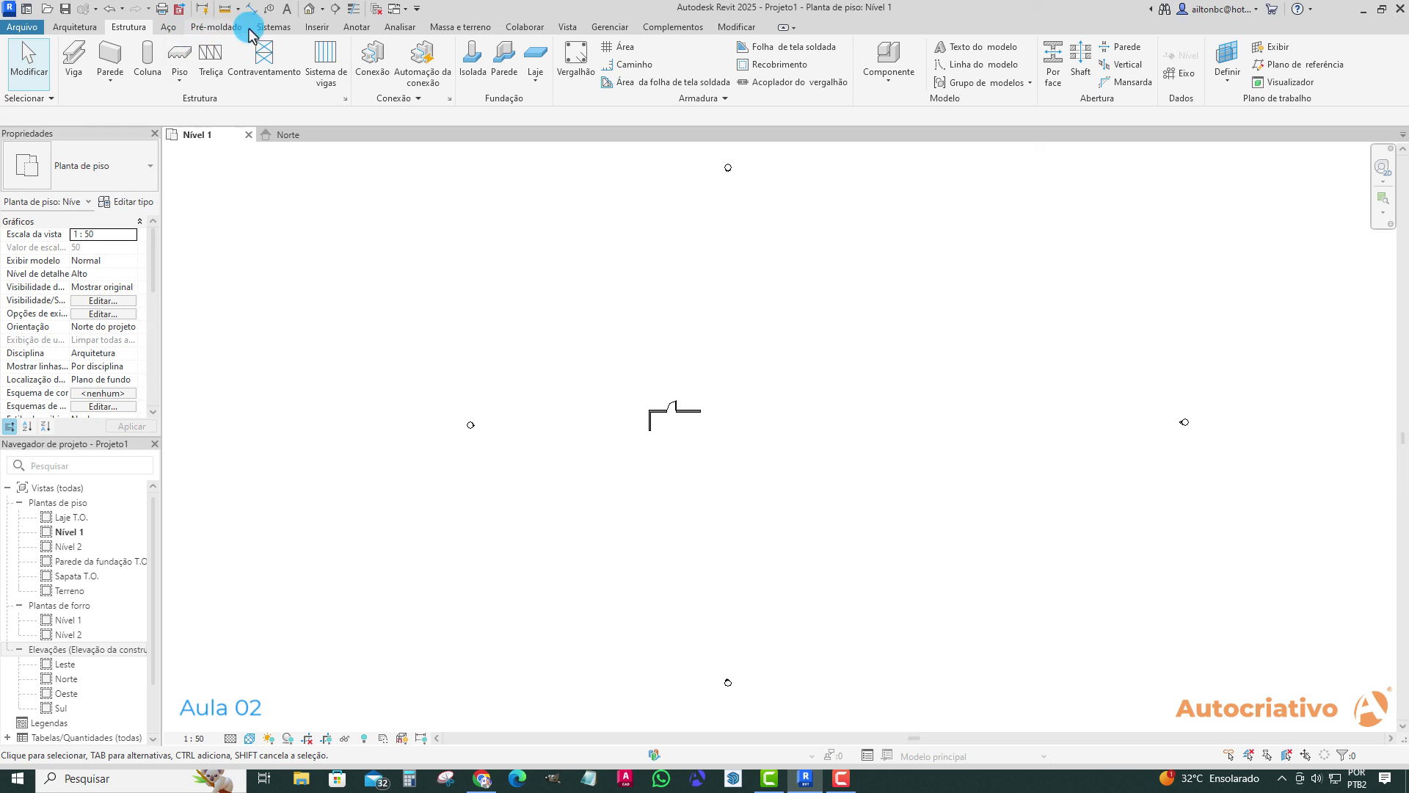
pyautogui.click(358, 27)
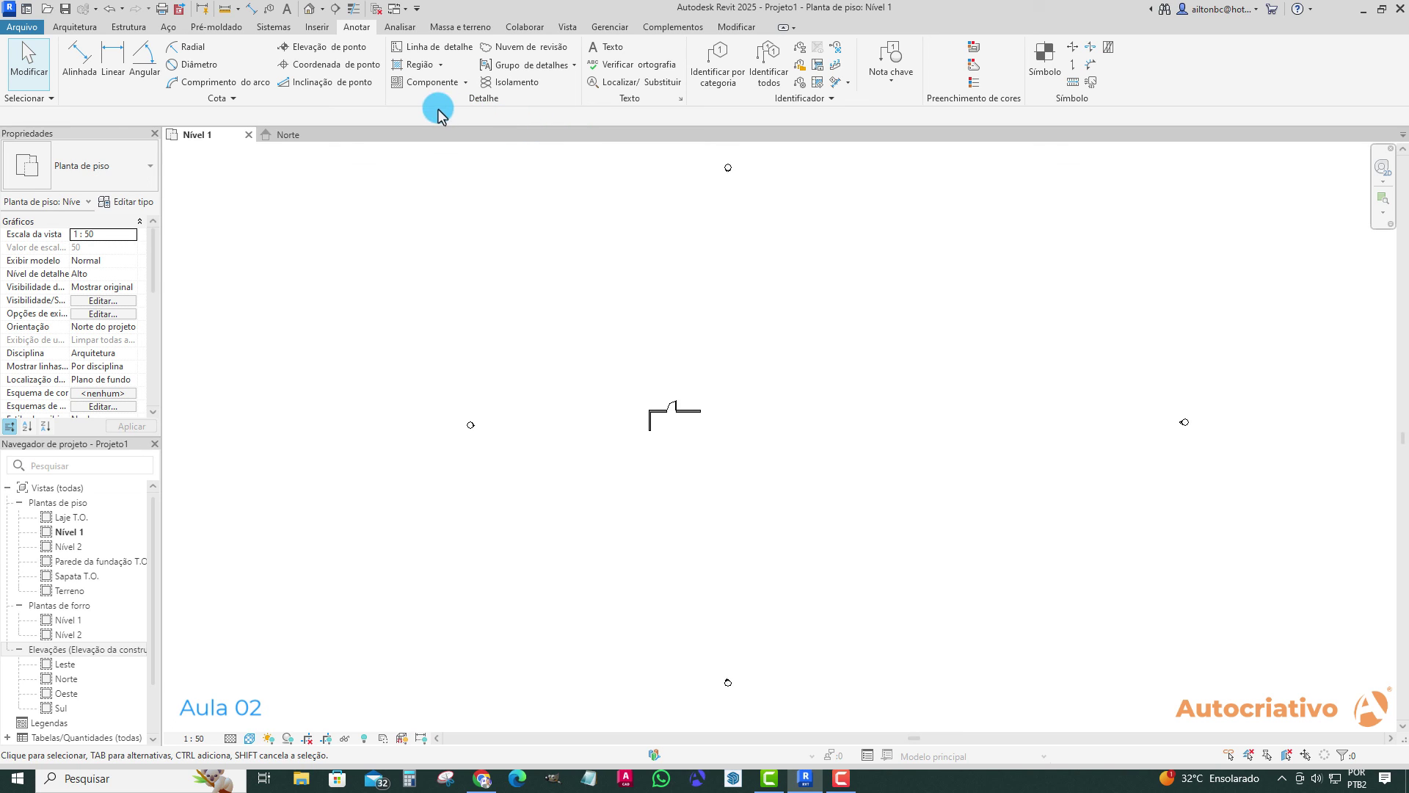
pyautogui.click(396, 28)
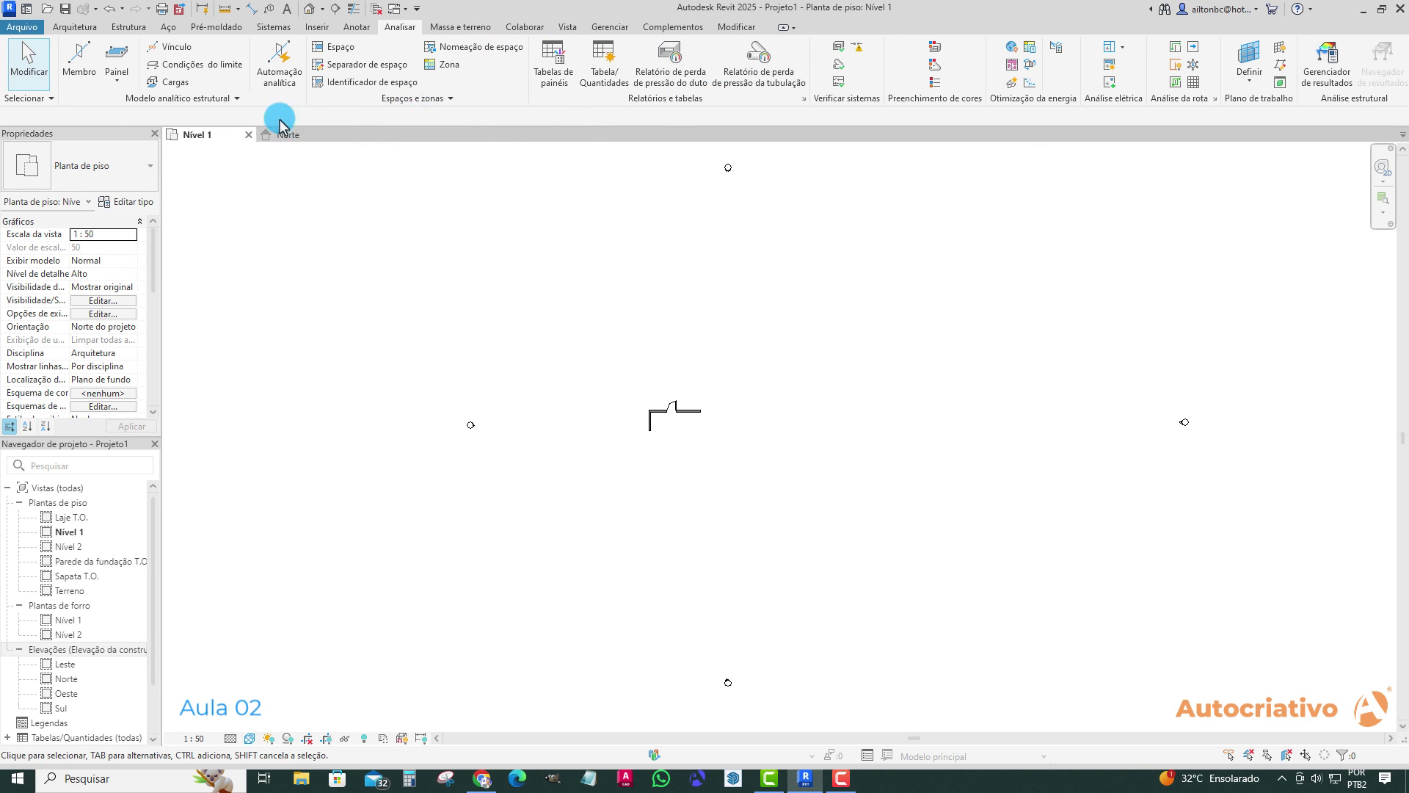
pyautogui.click(466, 31)
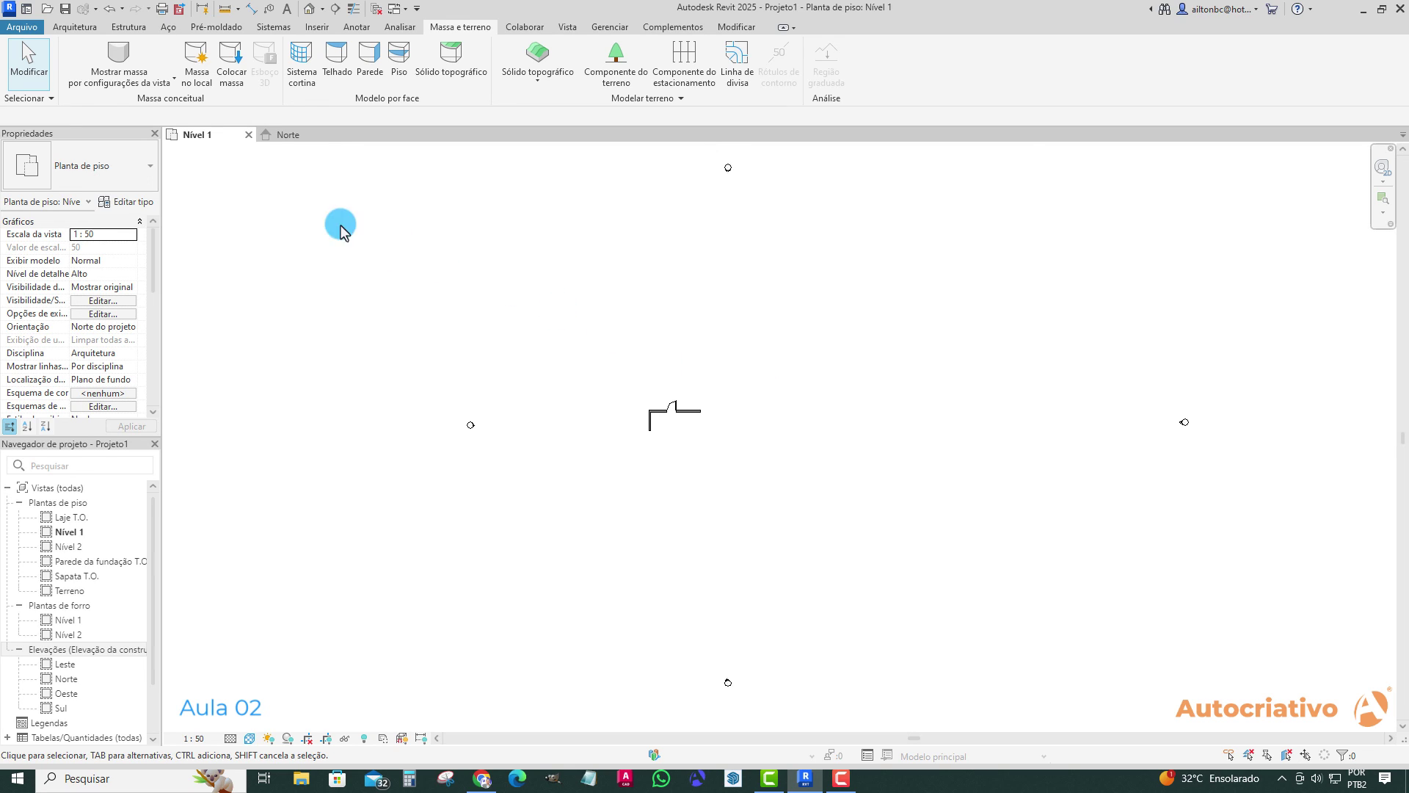
pyautogui.click(76, 27)
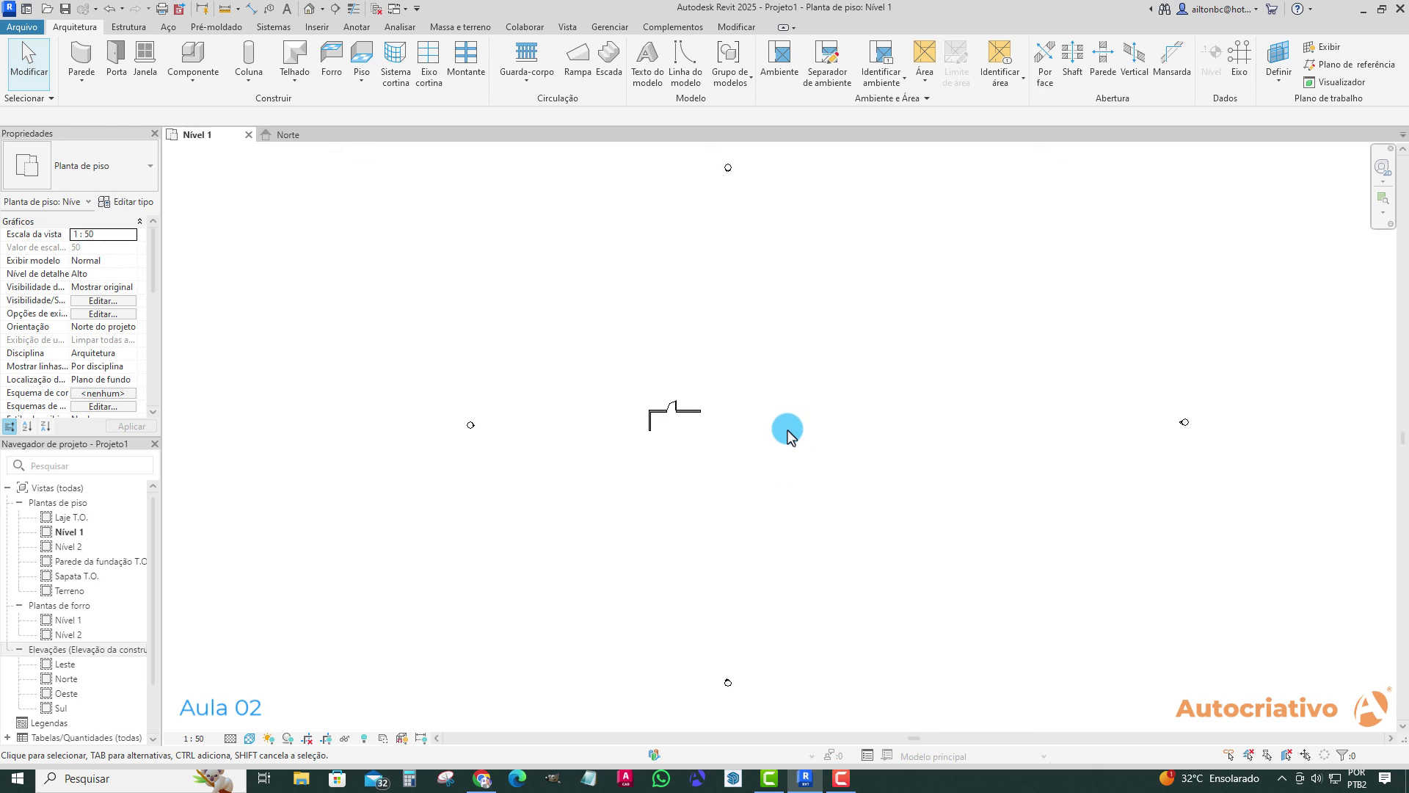
pyautogui.scroll(6, 676, 440)
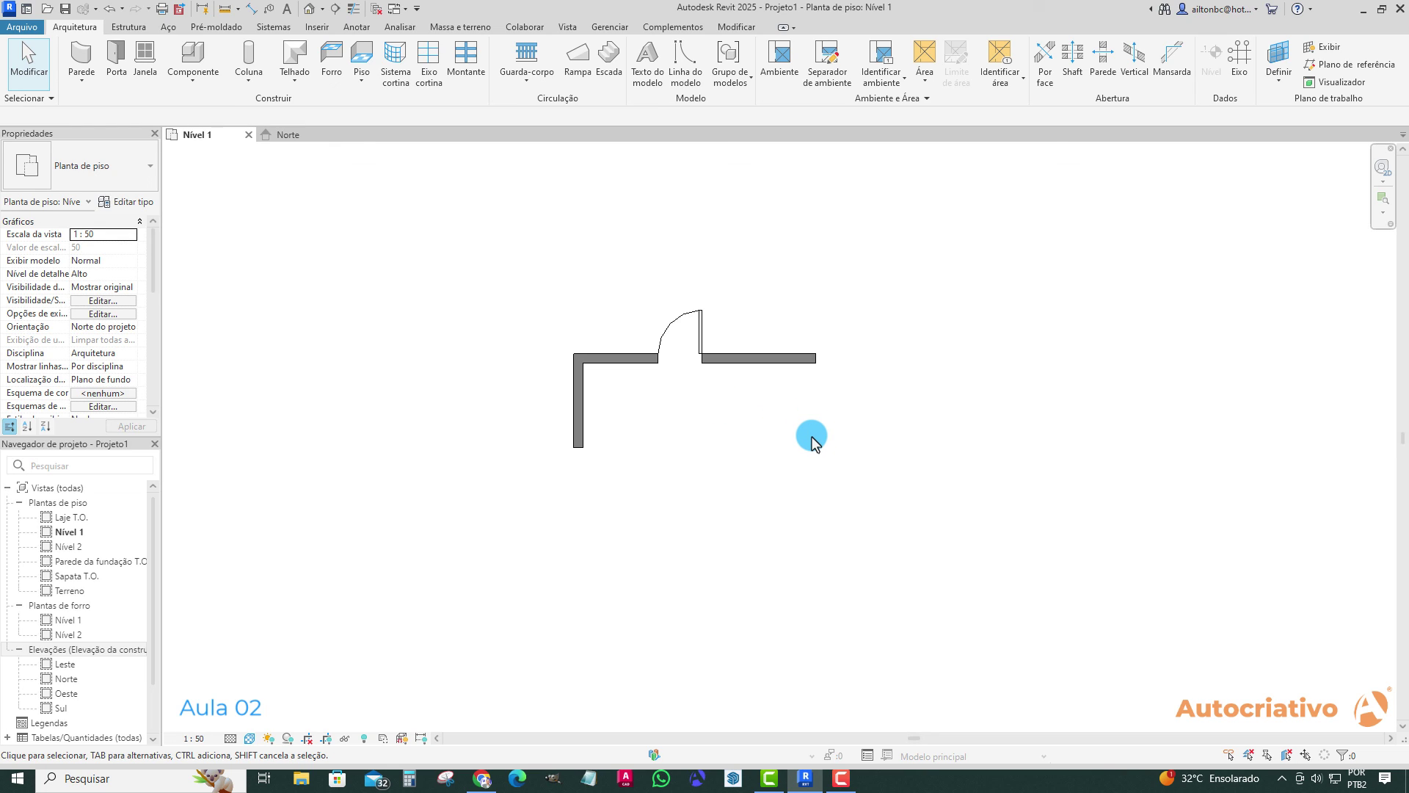
pyautogui.scroll(-8, 812, 439)
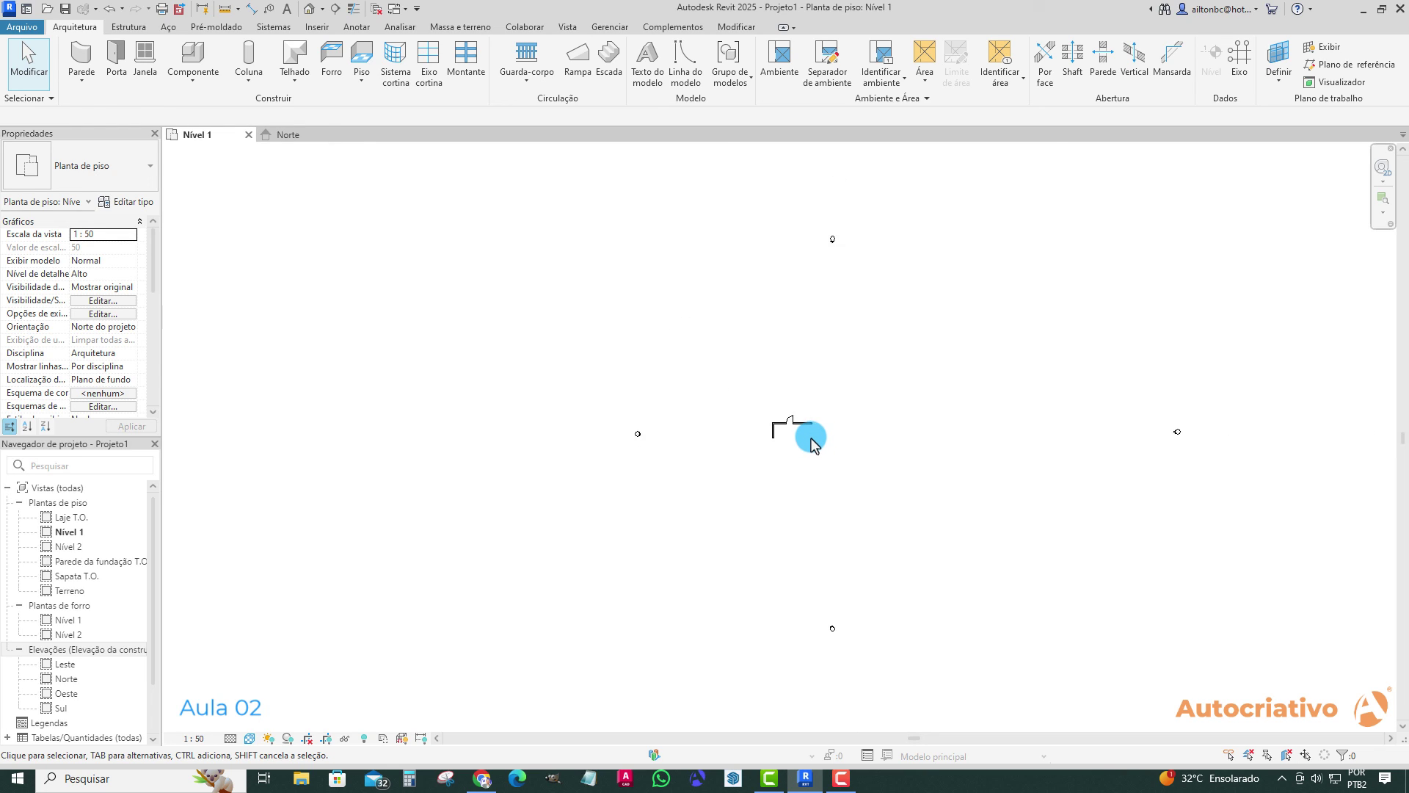
pyautogui.moveTo(869, 470); pyautogui.dragTo(796, 472, button='middle')
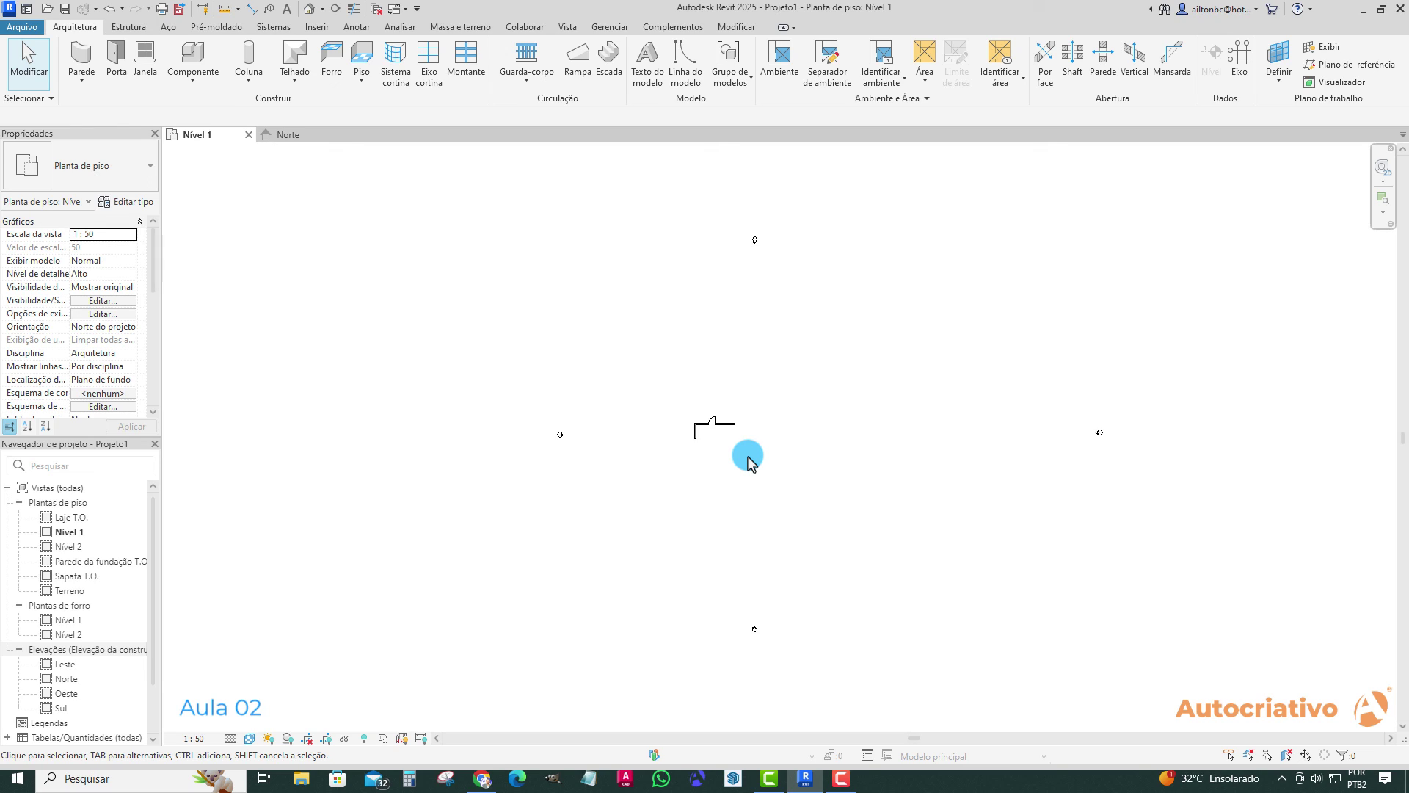
pyautogui.scroll(2, 752, 445)
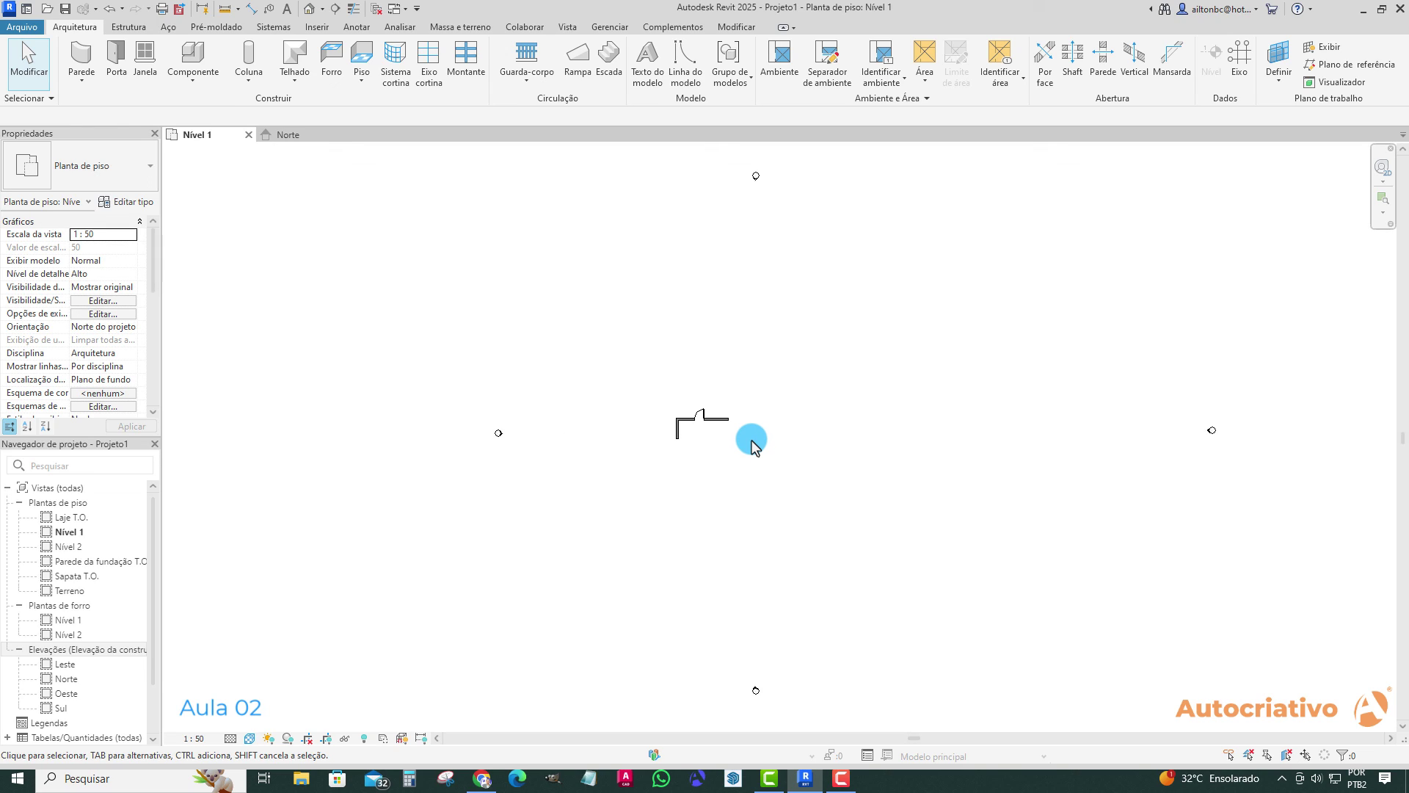